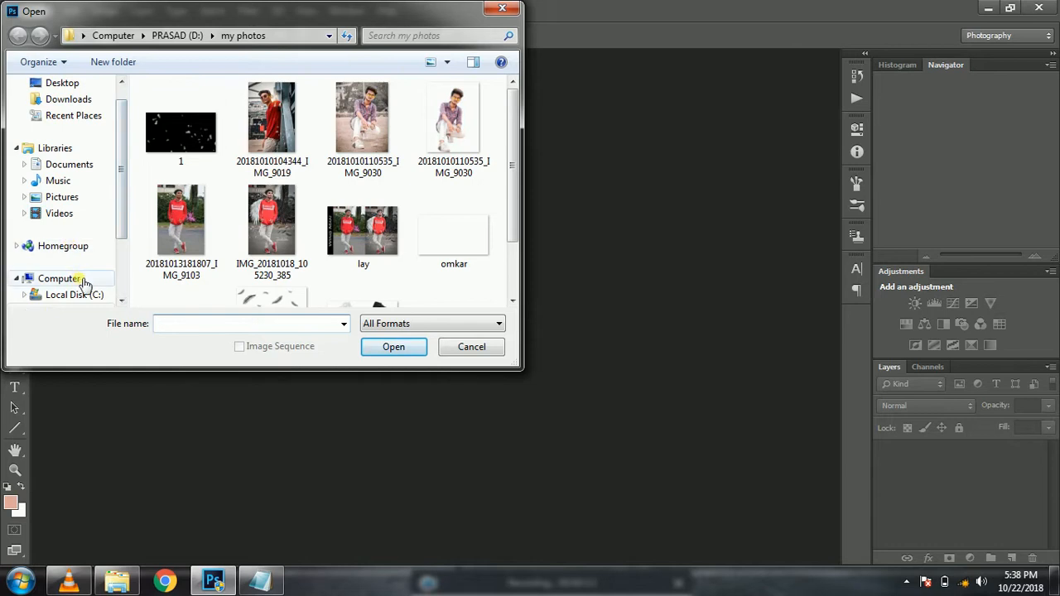
{"action": "double_click", "coordinate": [240, 162]}
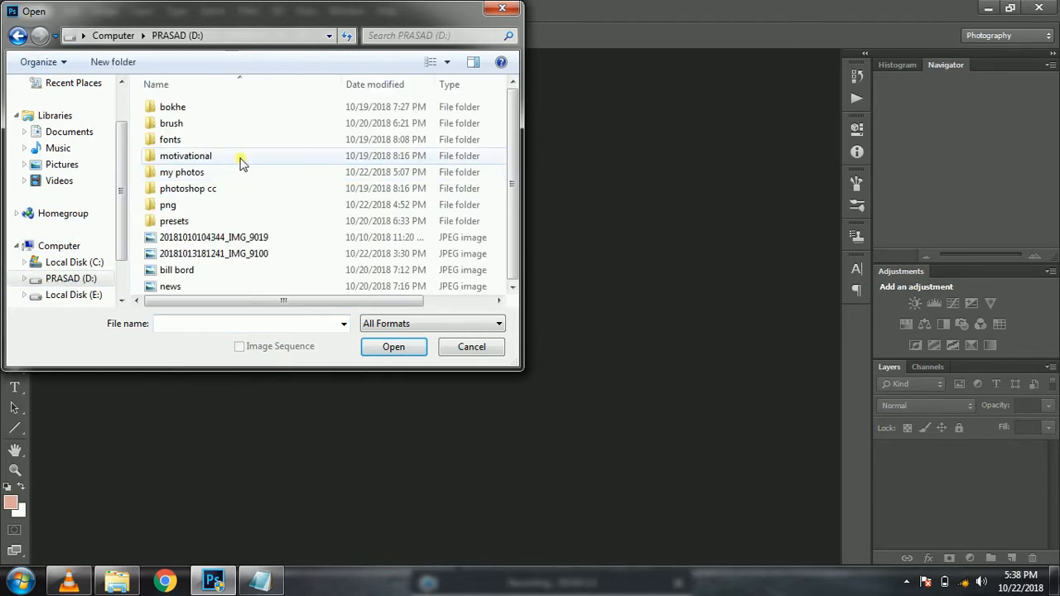
{"action": "left_click", "coordinate": [236, 257]}
{"action": "double_click", "coordinate": [246, 238]}
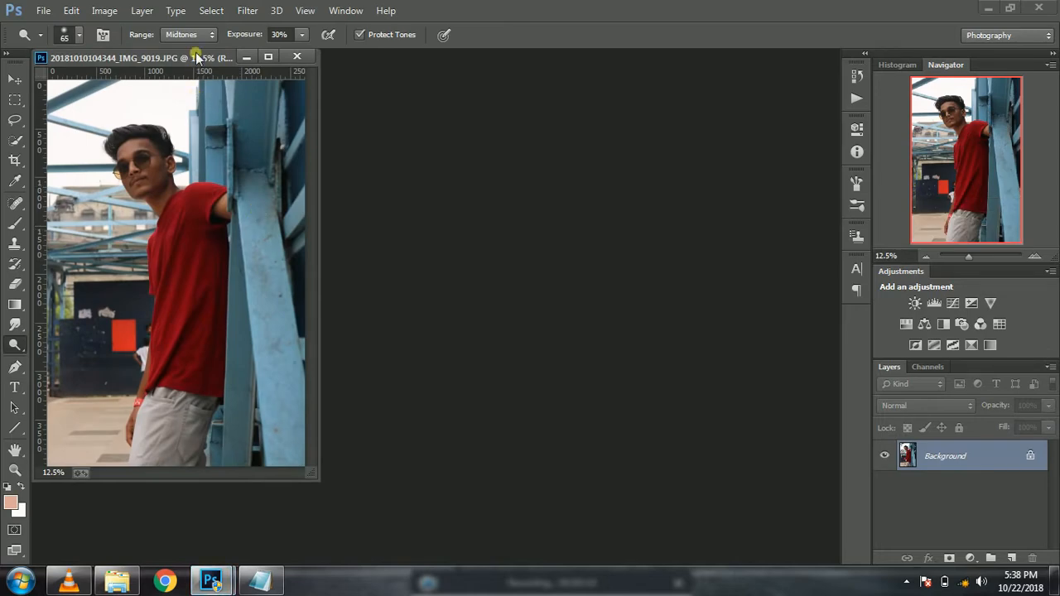
{"action": "left_click_drag", "start_coordinate": [200, 58], "coordinate": [396, 57]}
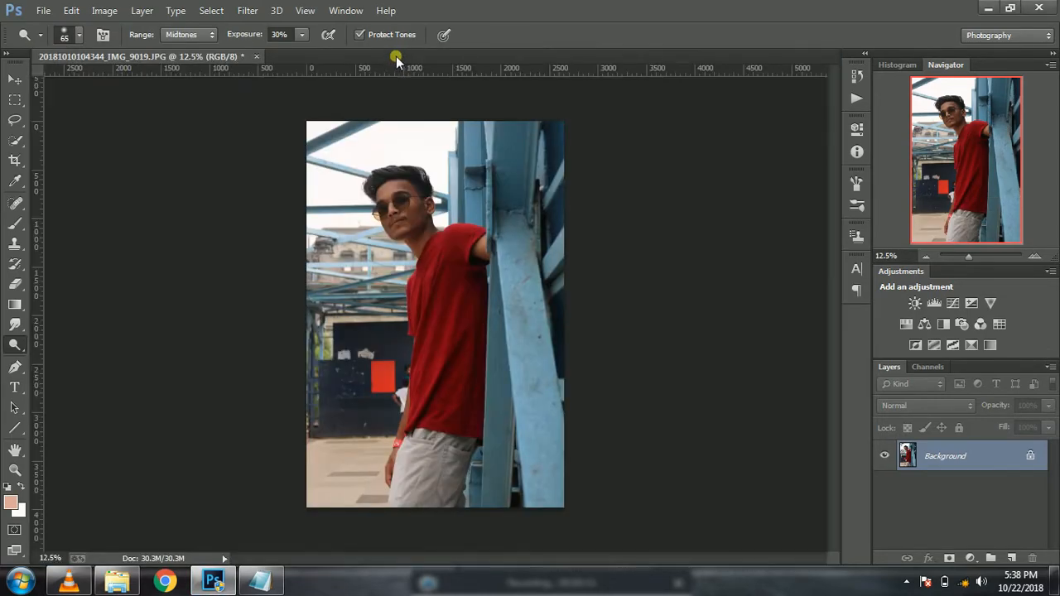
- Switch to the desktop, view the finished version of the photo in Windows Photo Viewer, and return to Photoshop
{"action": "left_click", "coordinate": [988, 8]}
{"action": "left_click", "coordinate": [86, 98]}
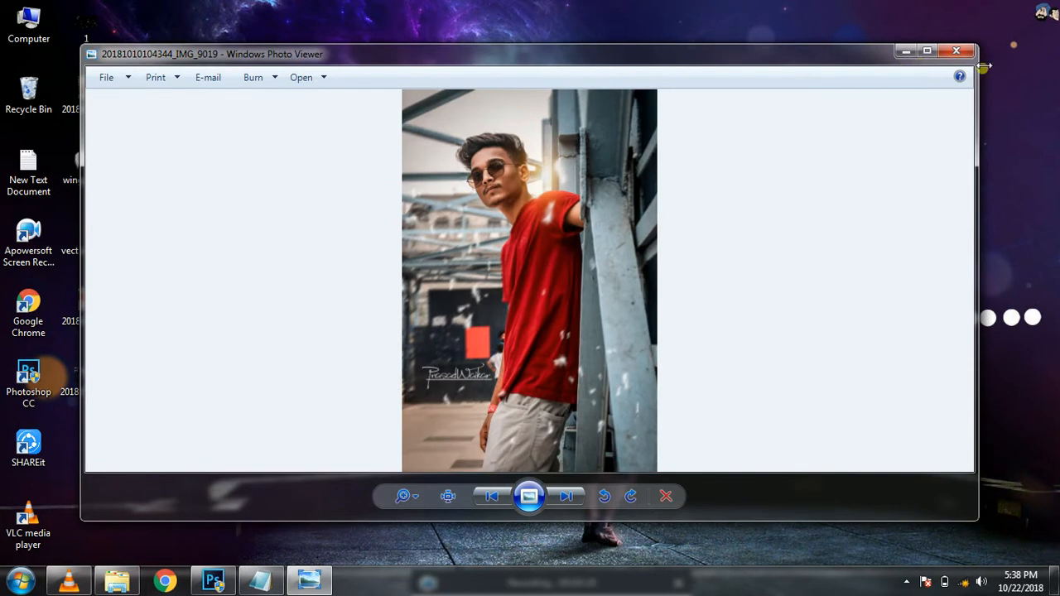
{"action": "left_click", "coordinate": [952, 53]}
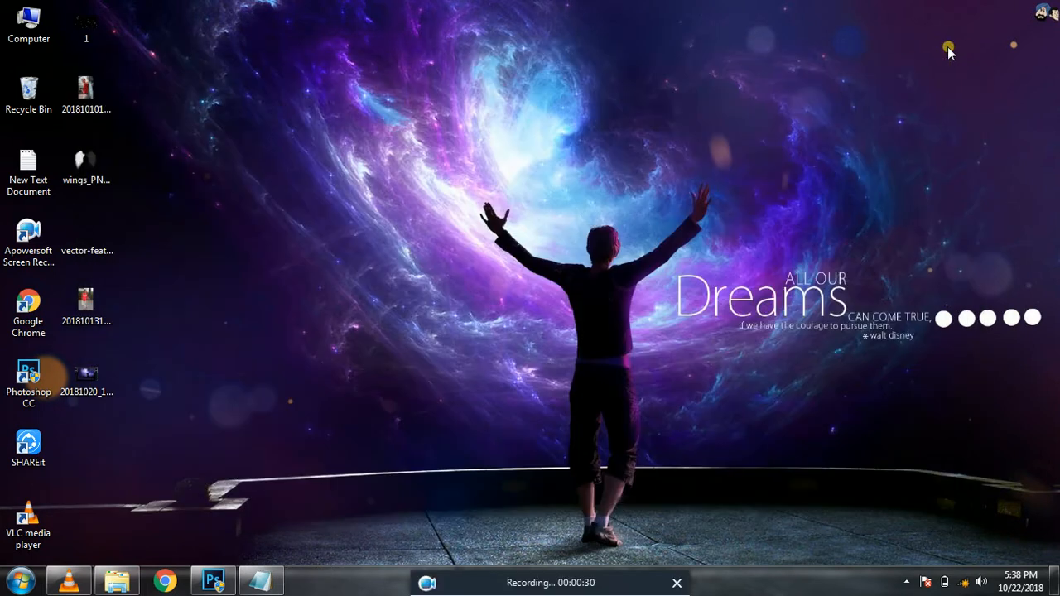
{"action": "left_click", "coordinate": [214, 582]}
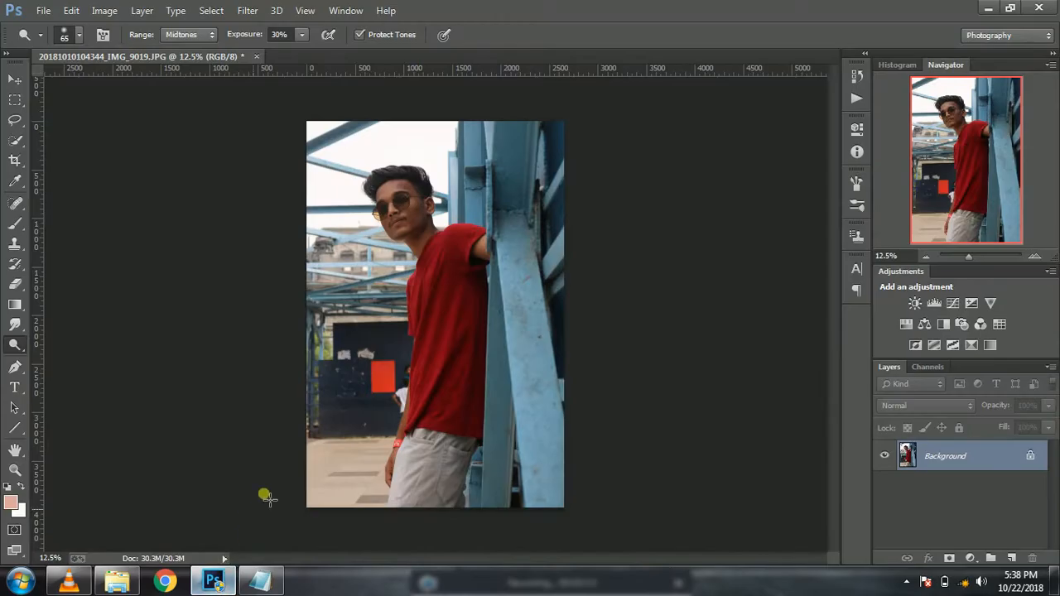
- Unlock the background layer and apply the "dark p" preset to it in the Camera Raw Filter
{"action": "left_click", "coordinate": [1030, 455]}
{"action": "left_click", "coordinate": [247, 10]}
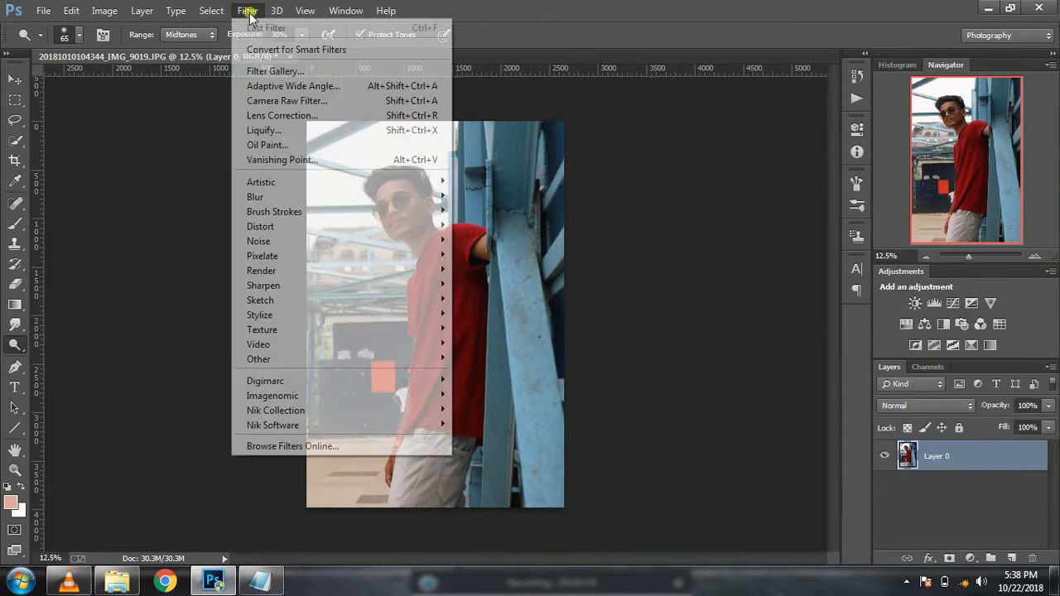
{"action": "left_click", "coordinate": [305, 103]}
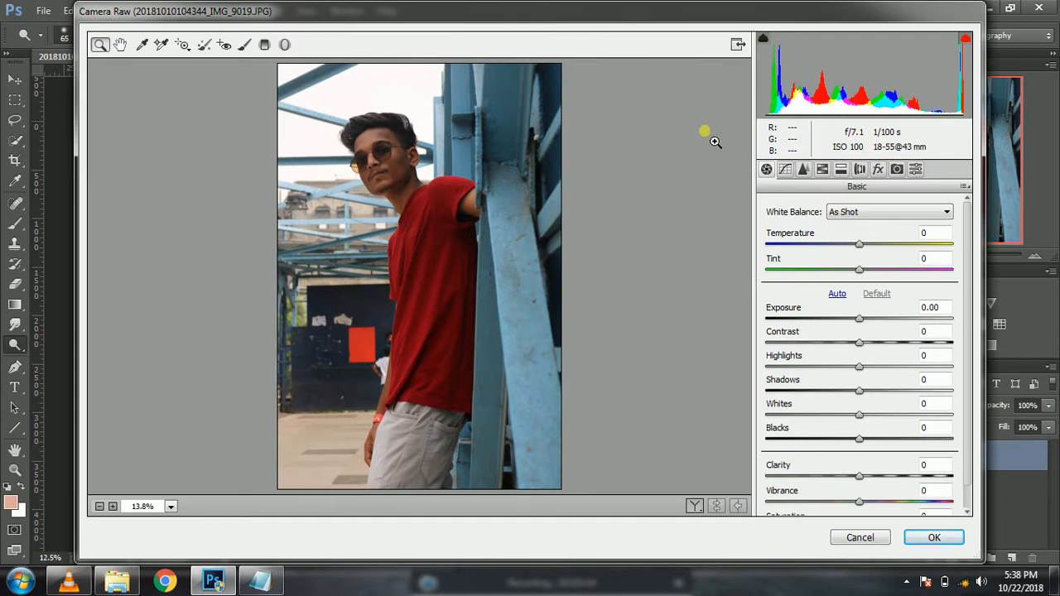
{"action": "left_click", "coordinate": [915, 170]}
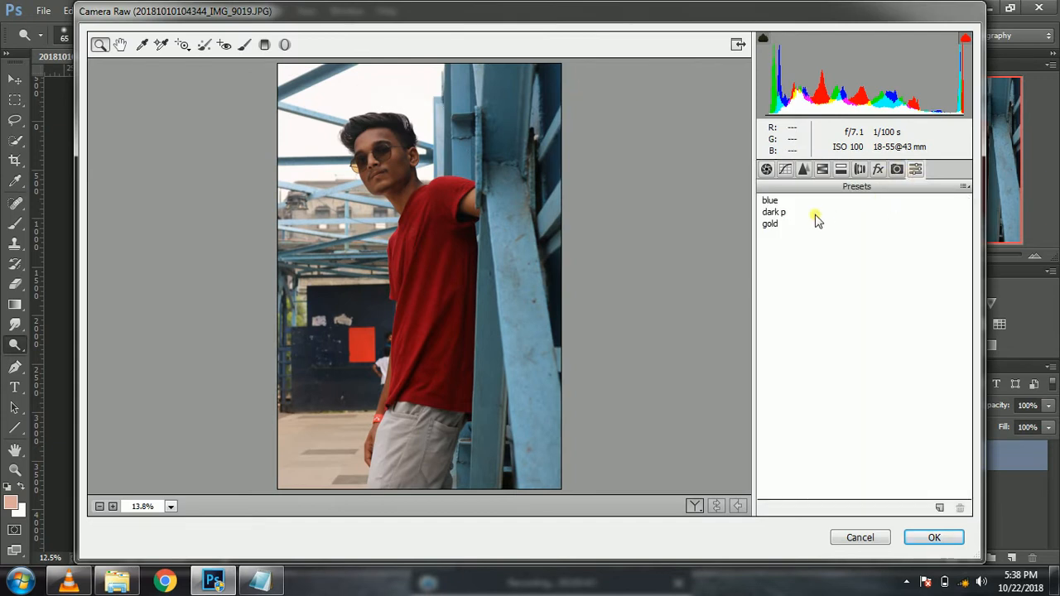
{"action": "left_click", "coordinate": [781, 213]}
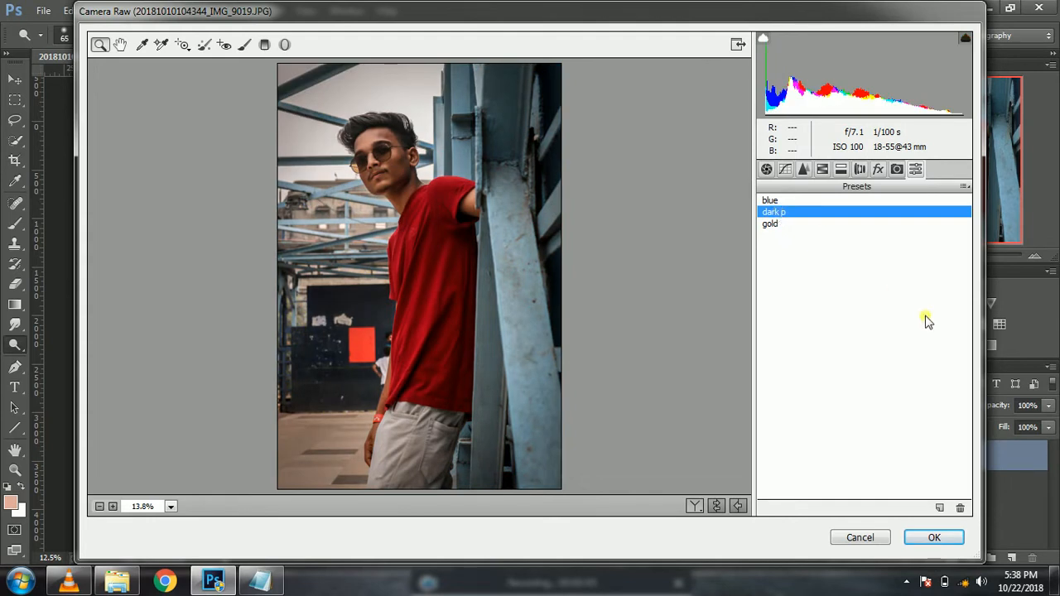
- Set luminance to +82 for Oranges and +19 for Yellows, set Oranges saturation to -13, and apply the Camera Raw Filter
{"action": "left_click", "coordinate": [823, 170]}
{"action": "left_click_drag", "start_coordinate": [884, 313], "coordinate": [942, 310]}
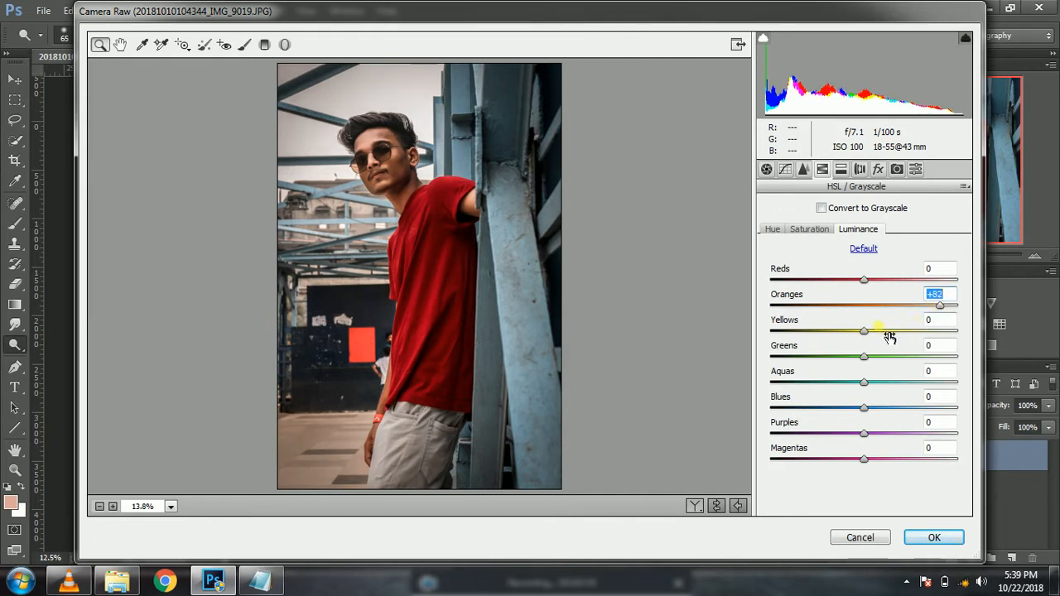
{"action": "left_click_drag", "start_coordinate": [864, 334], "coordinate": [883, 336]}
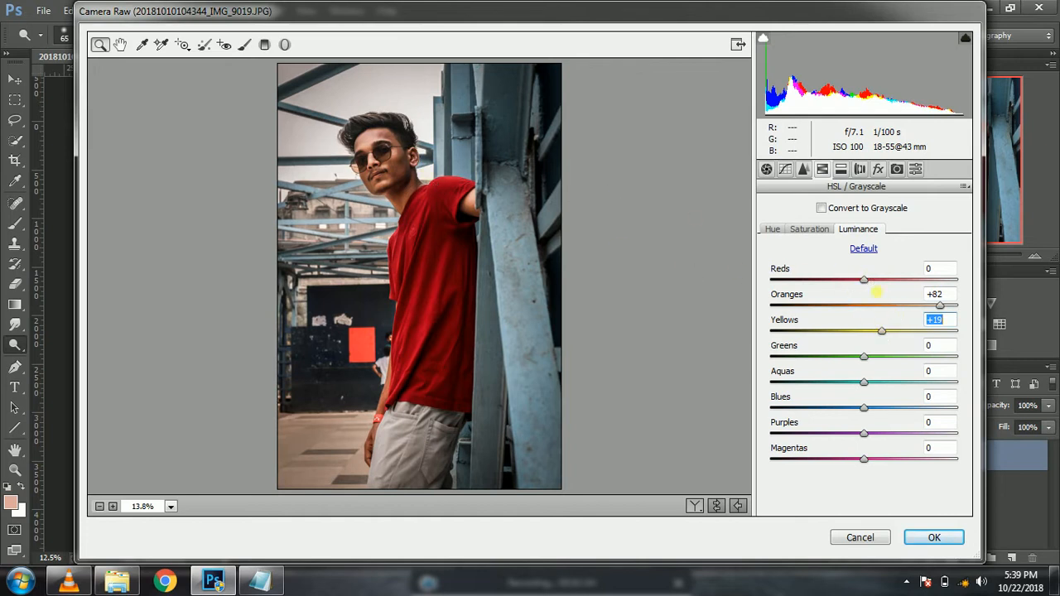
{"action": "left_click", "coordinate": [809, 229]}
{"action": "left_click_drag", "start_coordinate": [867, 311], "coordinate": [852, 311]}
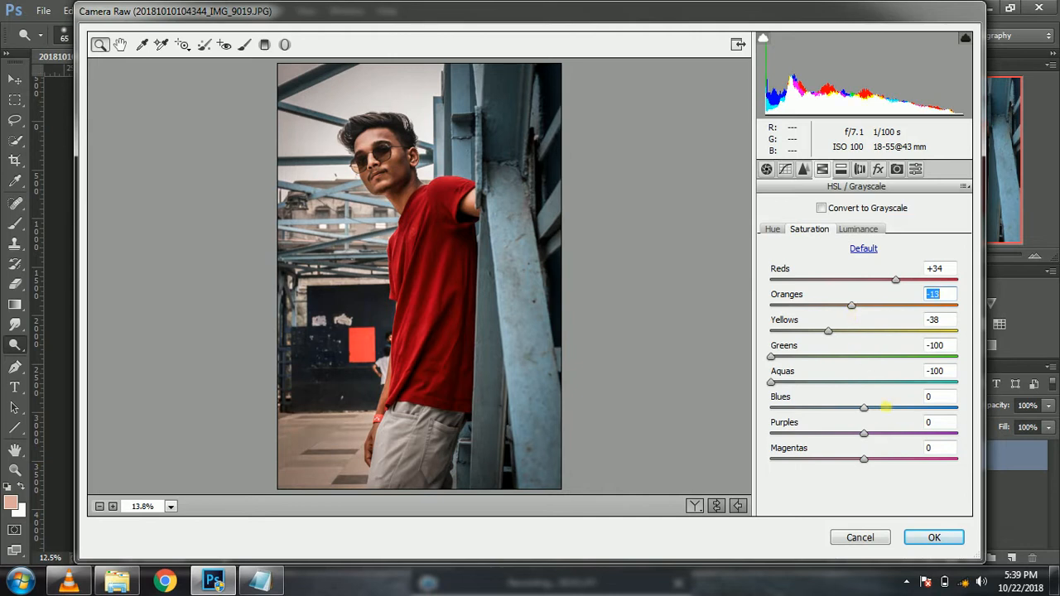
{"action": "left_click", "coordinate": [934, 538]}
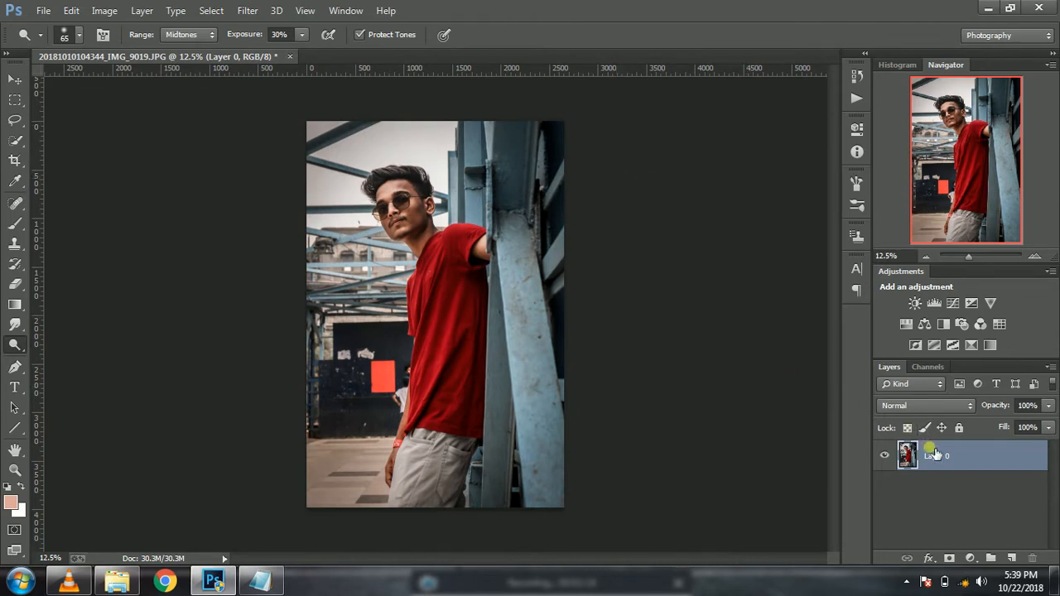
- Start the Camera Raw Filter again on the photo and set Highlights to +17 and Shadows to +18
{"action": "left_click", "coordinate": [247, 11]}
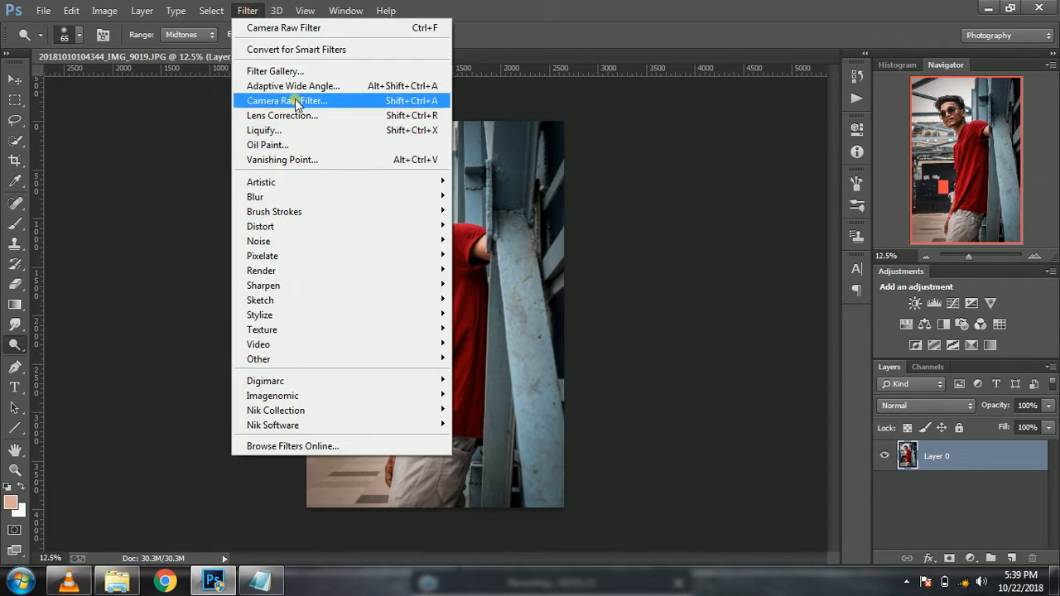
{"action": "left_click", "coordinate": [296, 101]}
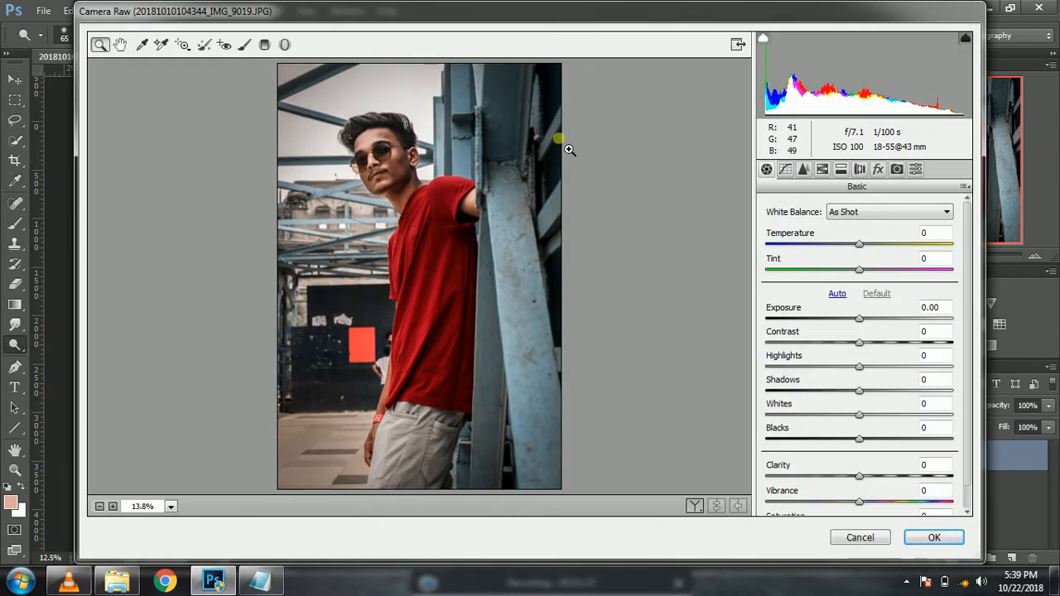
{"action": "left_click_drag", "start_coordinate": [863, 370], "coordinate": [880, 364]}
{"action": "left_click", "coordinate": [409, 144]}
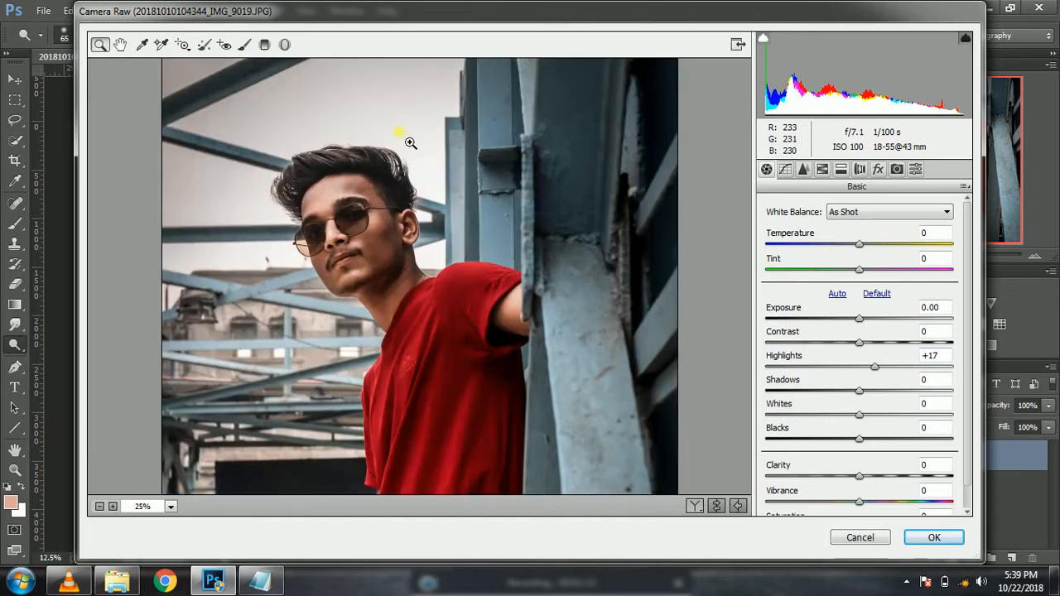
{"action": "left_click", "coordinate": [406, 142]}
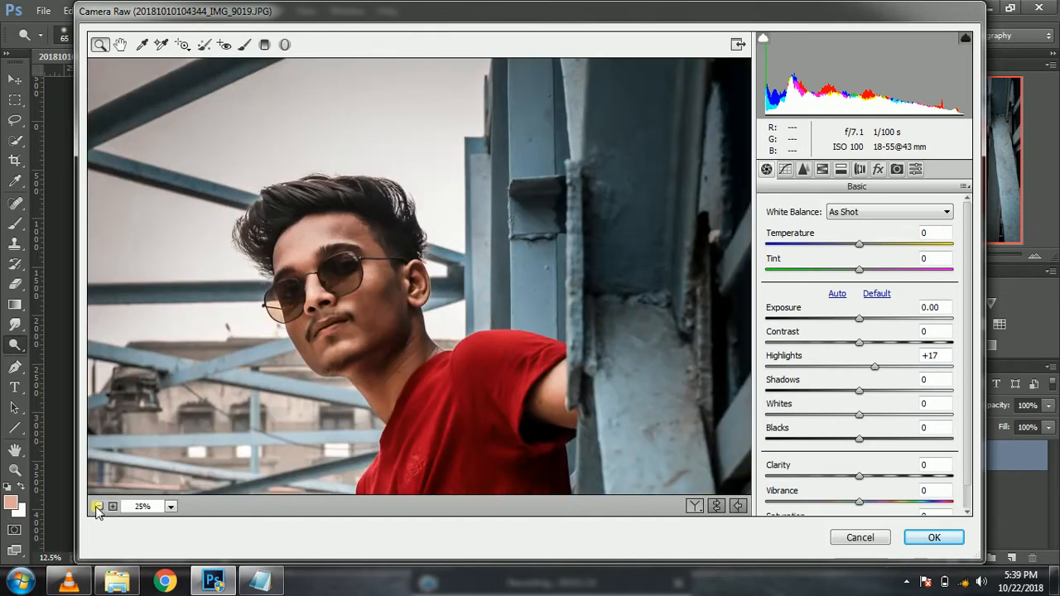
{"action": "left_click", "coordinate": [97, 506]}
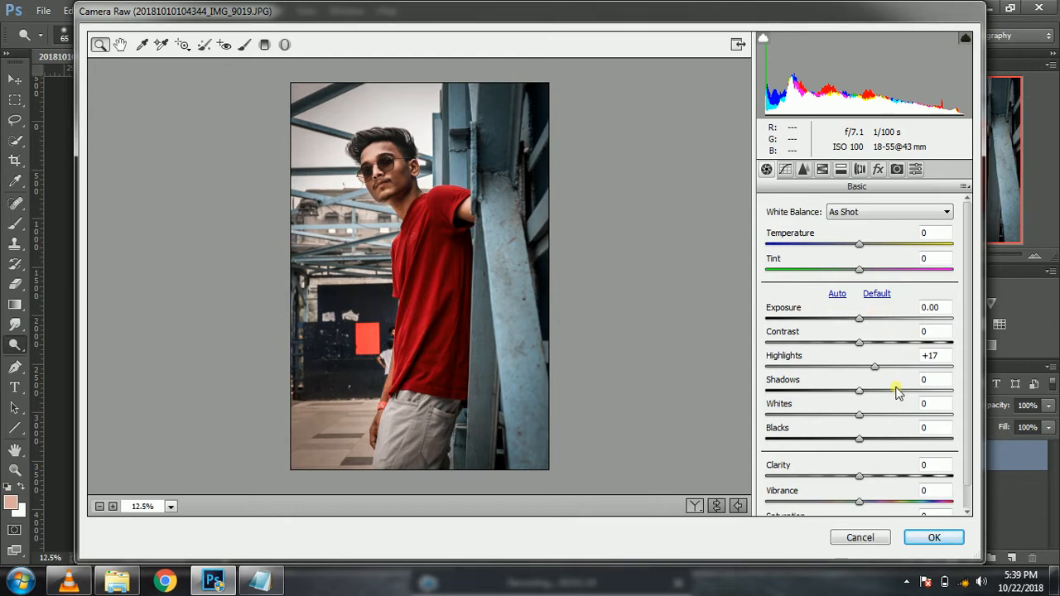
{"action": "left_click_drag", "start_coordinate": [864, 395], "coordinate": [879, 393]}
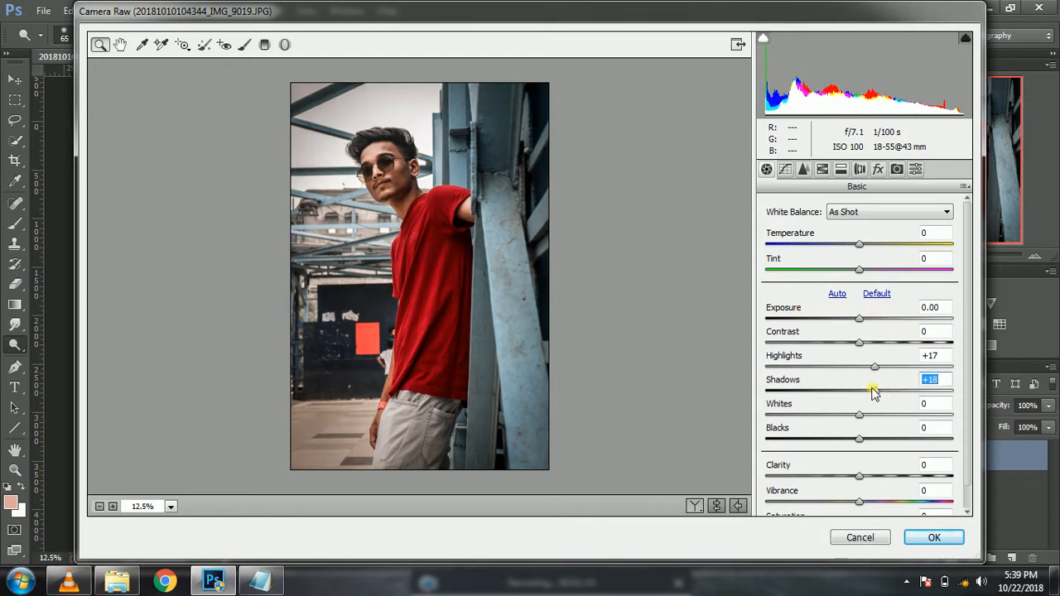
- Brighten the RGB point tone curve with a point at input 64, output 73, and apply the filter
{"action": "left_click", "coordinate": [784, 170]}
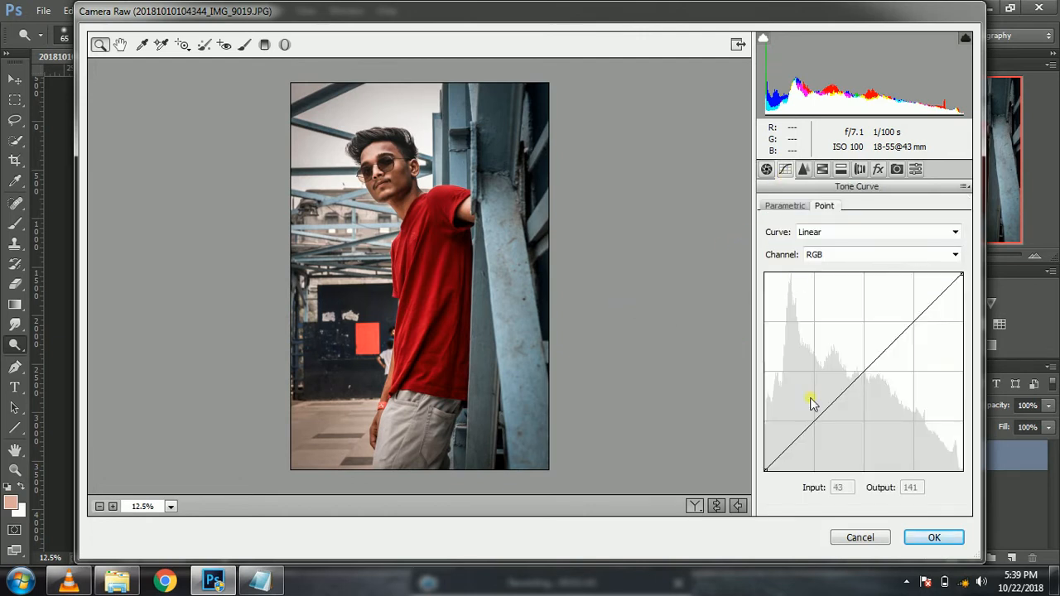
{"action": "left_click_drag", "start_coordinate": [817, 436], "coordinate": [826, 426]}
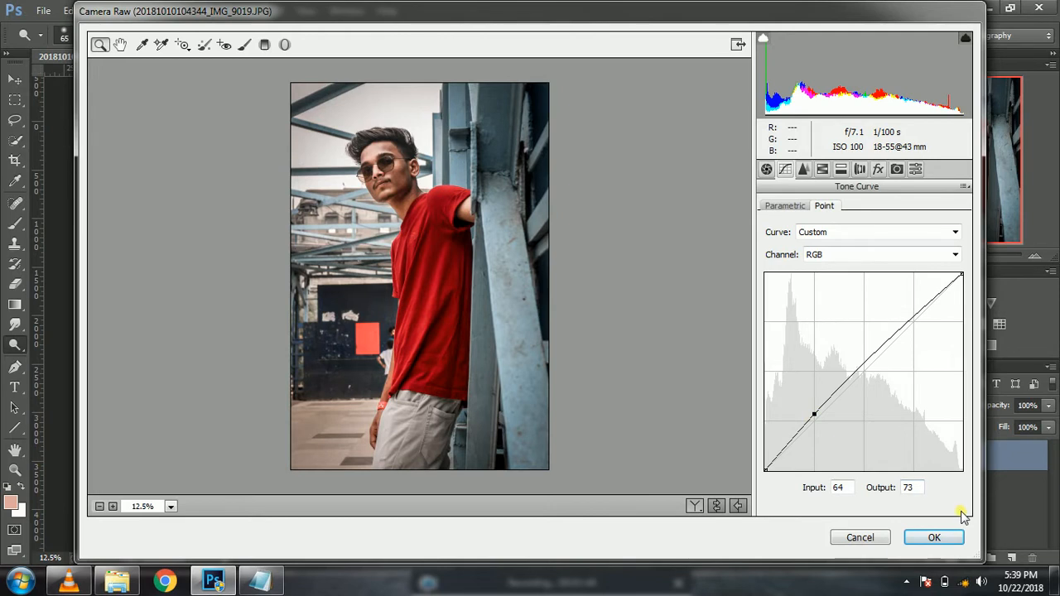
{"action": "left_click", "coordinate": [934, 538]}
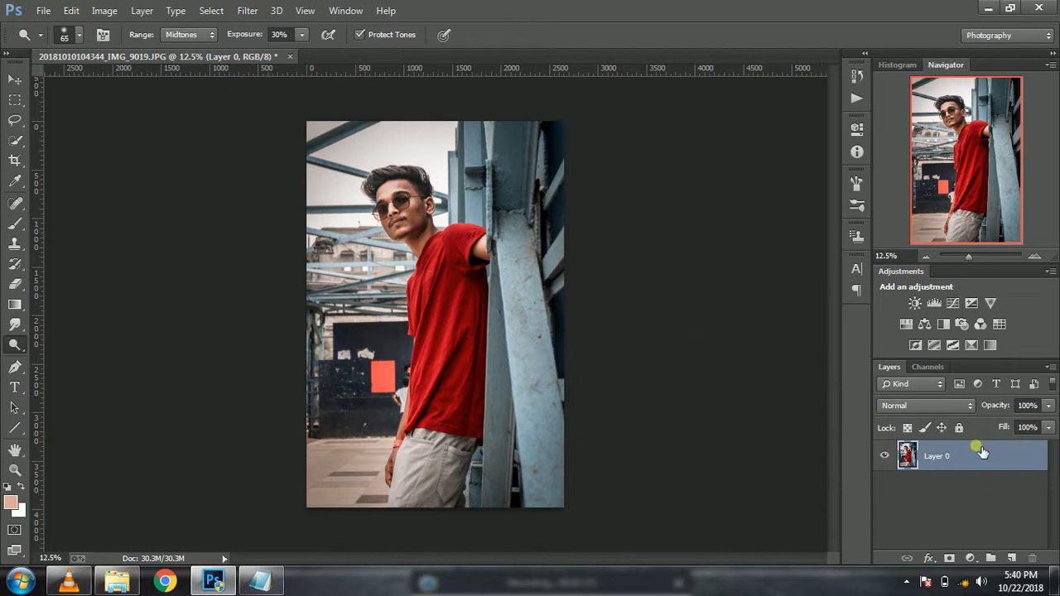
- Switch to the Downloads folder, play the Bollywood And Hollywood Romantic Mashup 2-2018 audio file, and return to Photoshop
{"action": "left_click", "coordinate": [68, 581]}
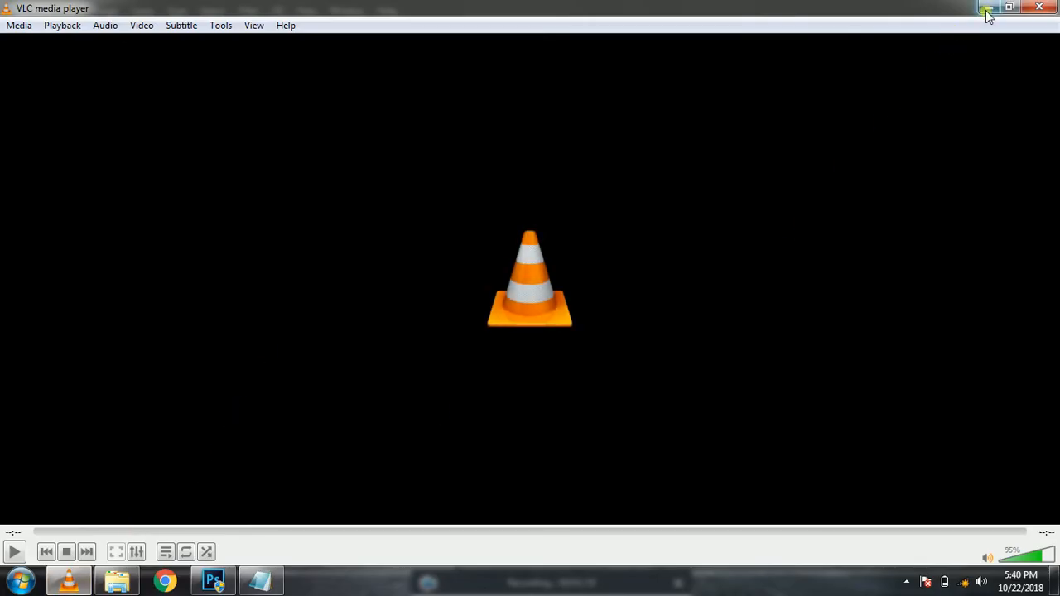
{"action": "left_click", "coordinate": [986, 9]}
{"action": "left_click", "coordinate": [116, 582]}
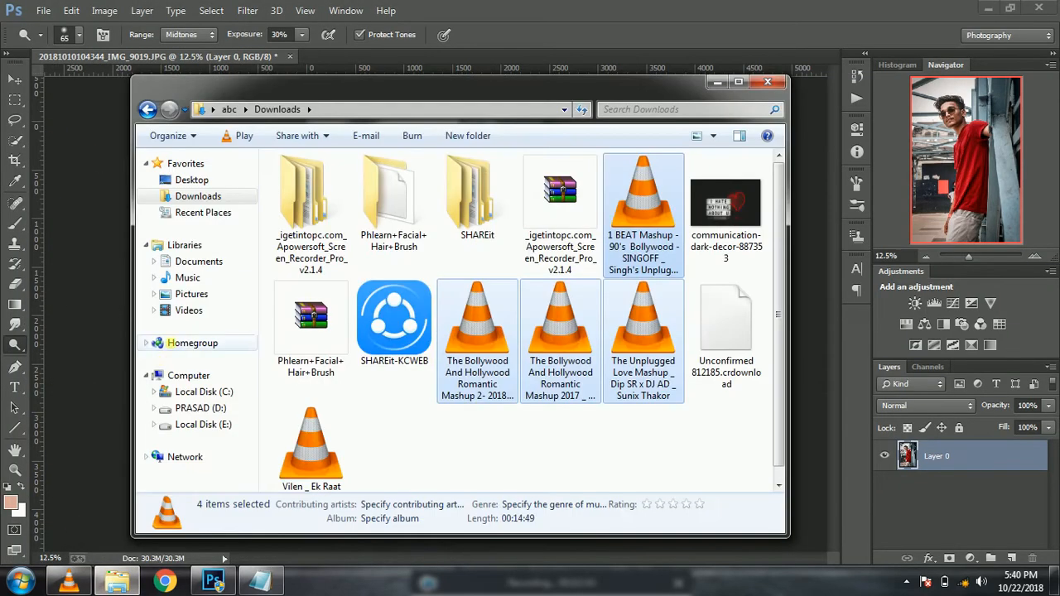
{"action": "double_click", "coordinate": [476, 356]}
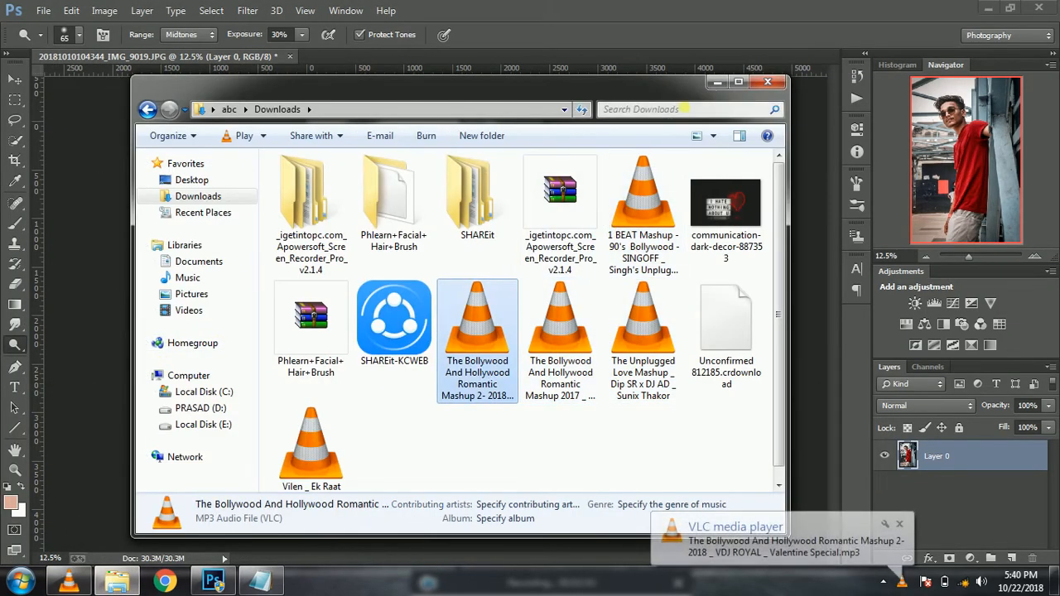
{"action": "left_click", "coordinate": [717, 81]}
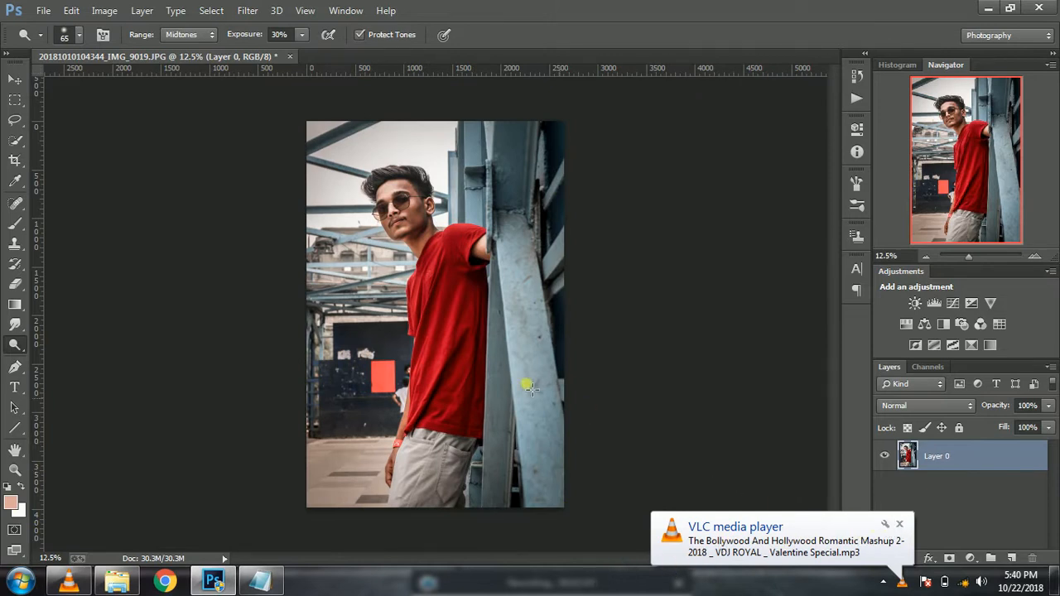
- Place the image PICSART-ZONE-LIGHT-18 from the png folder as an embedded layer above the photo
{"action": "left_click", "coordinate": [15, 84]}
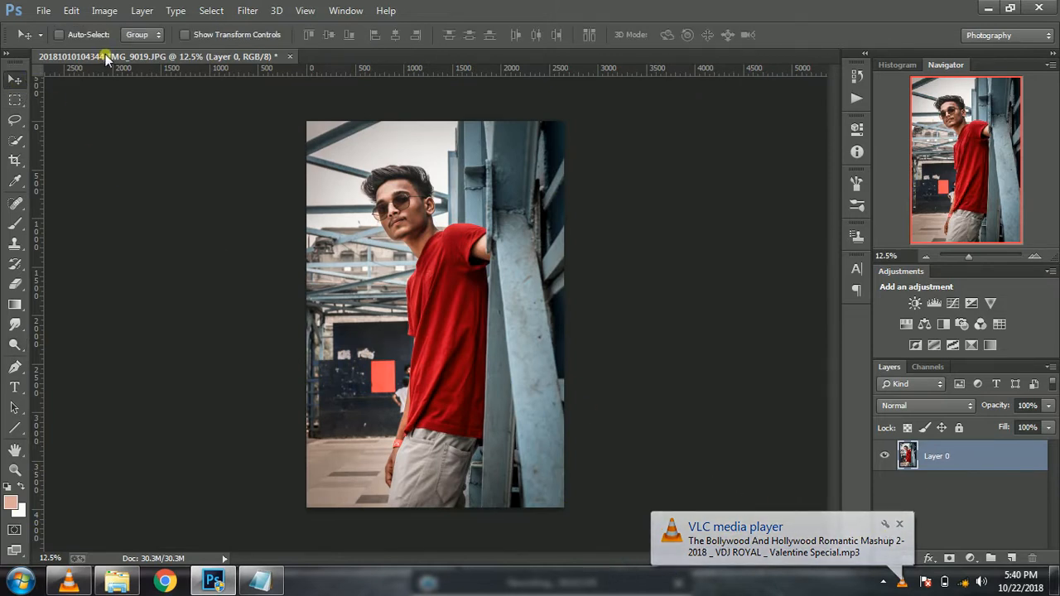
{"action": "left_click", "coordinate": [43, 10]}
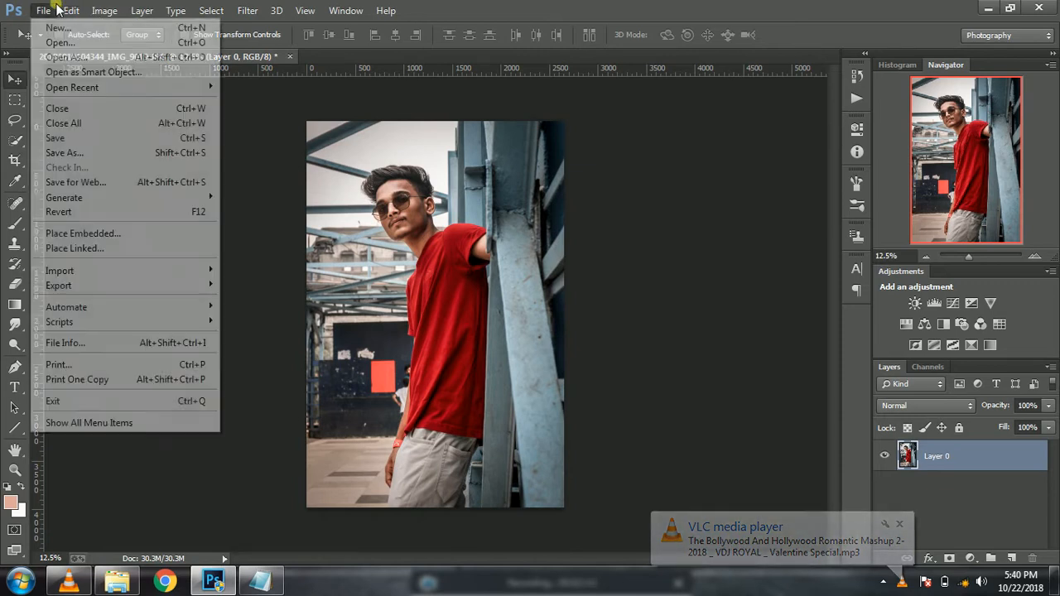
{"action": "left_click", "coordinate": [81, 233]}
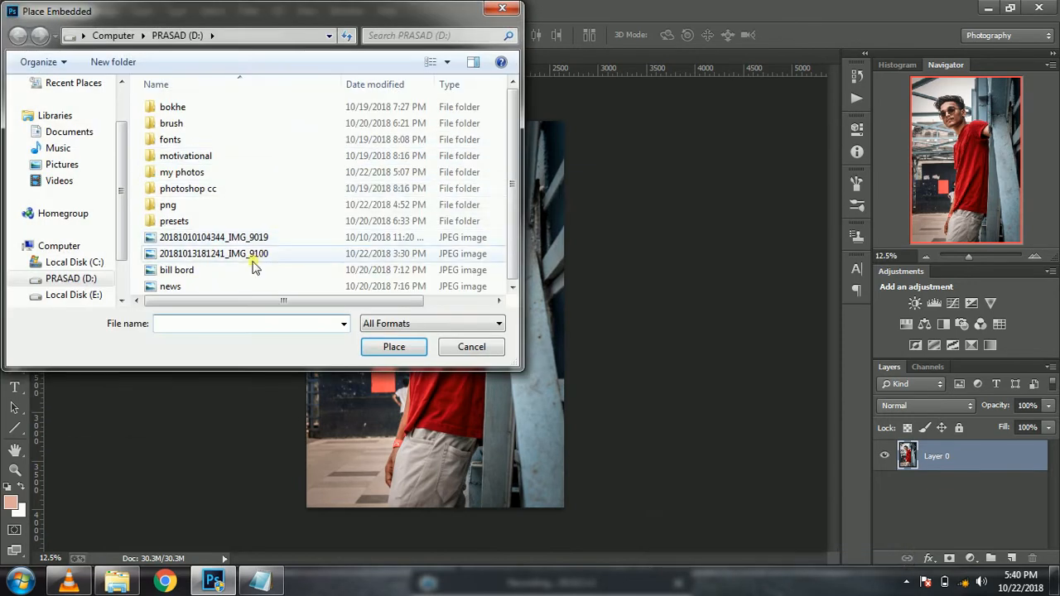
{"action": "double_click", "coordinate": [193, 207]}
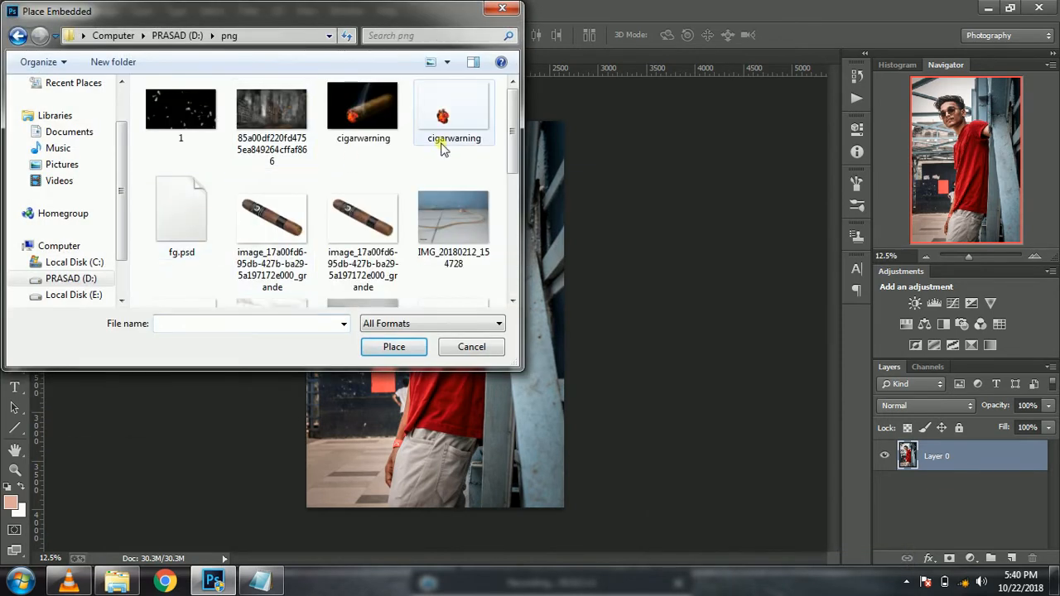
{"action": "left_click_drag", "start_coordinate": [509, 125], "coordinate": [508, 232]}
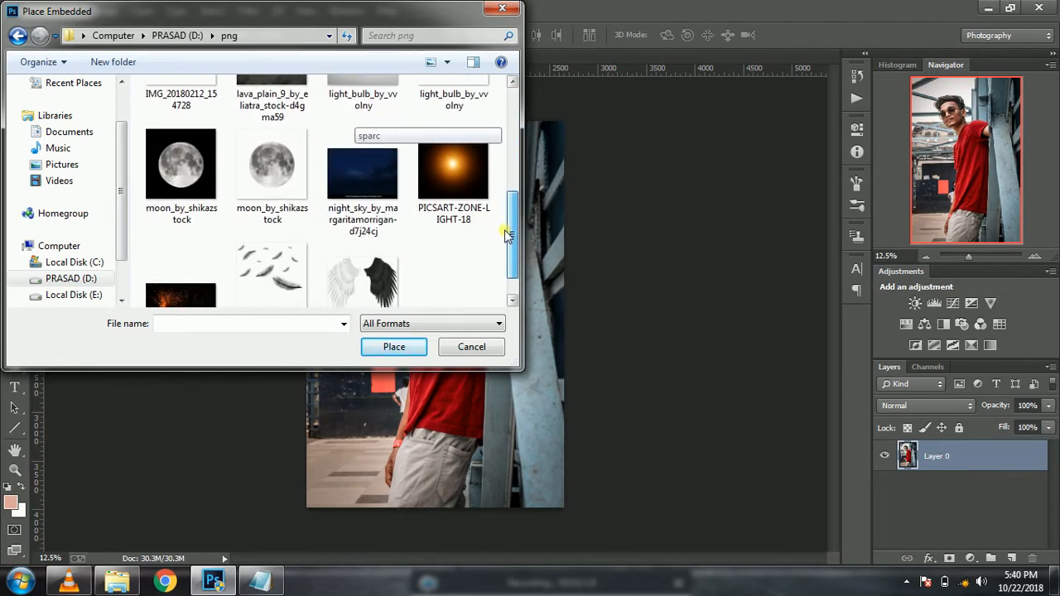
{"action": "left_click", "coordinate": [451, 176]}
{"action": "left_click", "coordinate": [395, 347]}
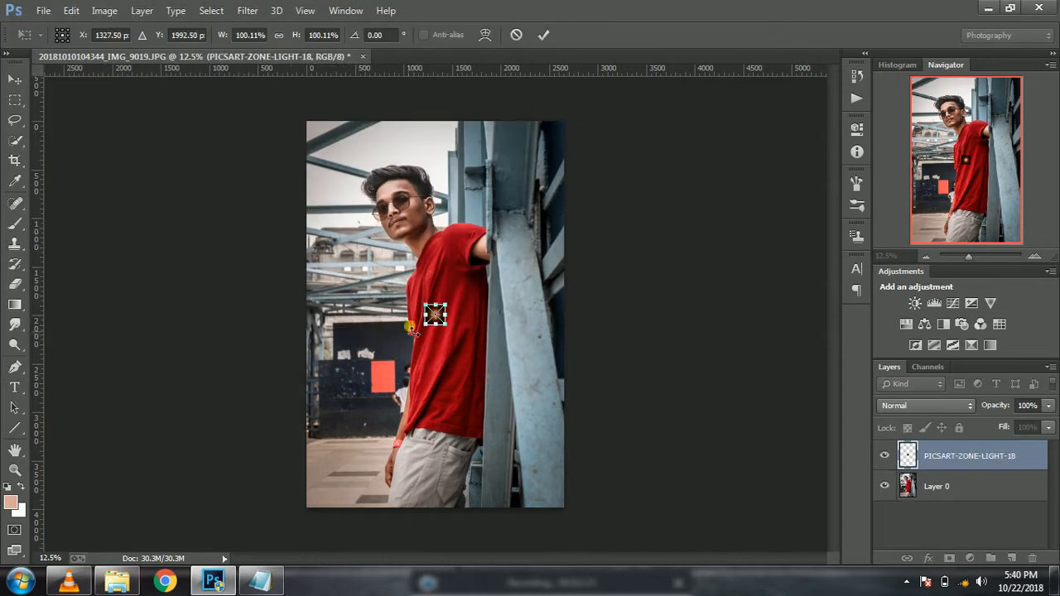
- Enlarge the placed light image to about 499% width and 469% height, and set its blend mode to Screen
{"action": "left_click_drag", "start_coordinate": [461, 331], "coordinate": [529, 407]}
{"action": "left_click", "coordinate": [913, 406]}
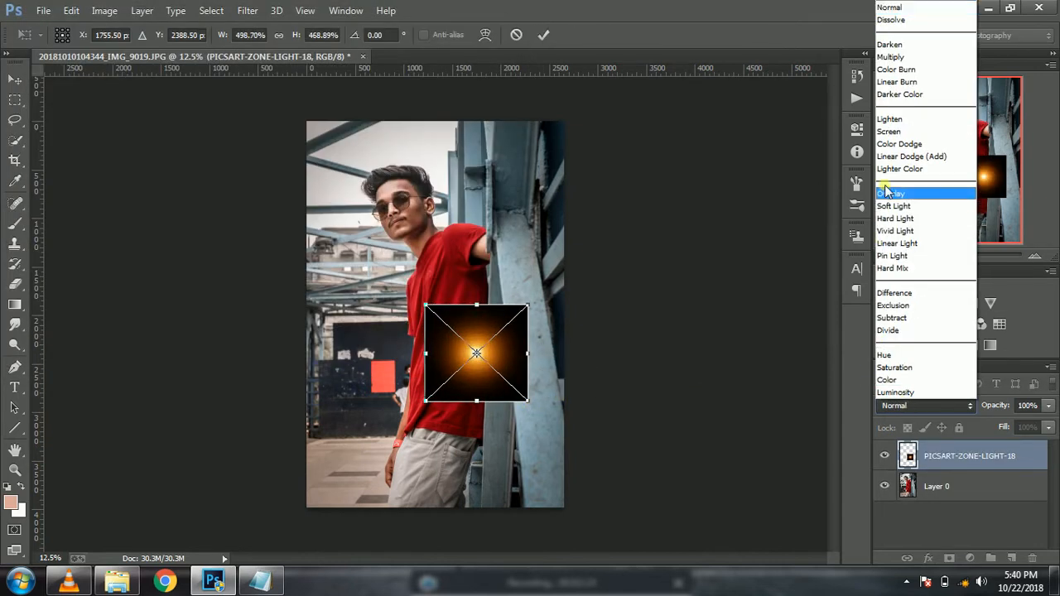
{"action": "left_click", "coordinate": [890, 135]}
- Move the light behind the man's head, enlarge it slightly, and lower the layer's opacity to 77%
{"action": "left_click_drag", "start_coordinate": [475, 347], "coordinate": [443, 191]}
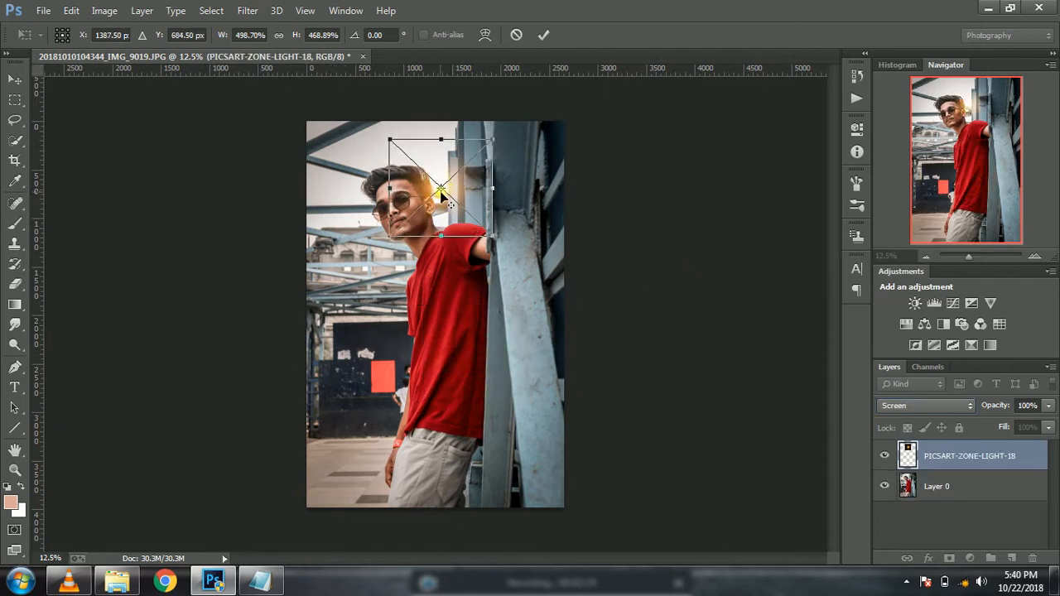
{"action": "mouse_move", "coordinate": [494, 241]}
{"action": "left_mouse_down"}
{"action": "mouse_move", "coordinate": [487, 184]}
{"action": "mouse_move", "coordinate": [492, 233]}
{"action": "left_mouse_up"}
{"action": "left_click", "coordinate": [1046, 407]}
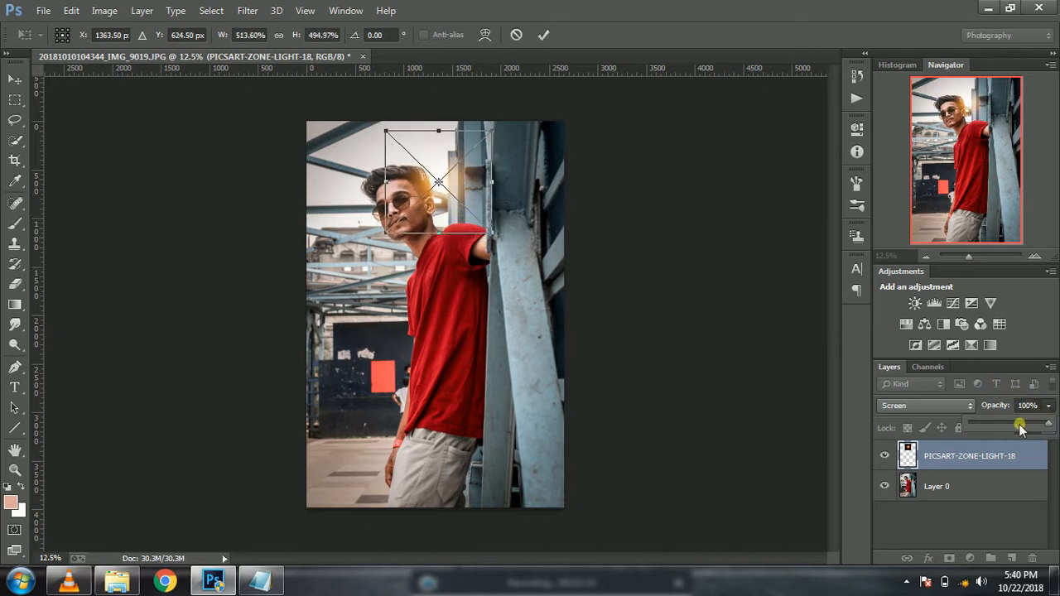
{"action": "left_click_drag", "start_coordinate": [1034, 424], "coordinate": [1030, 424]}
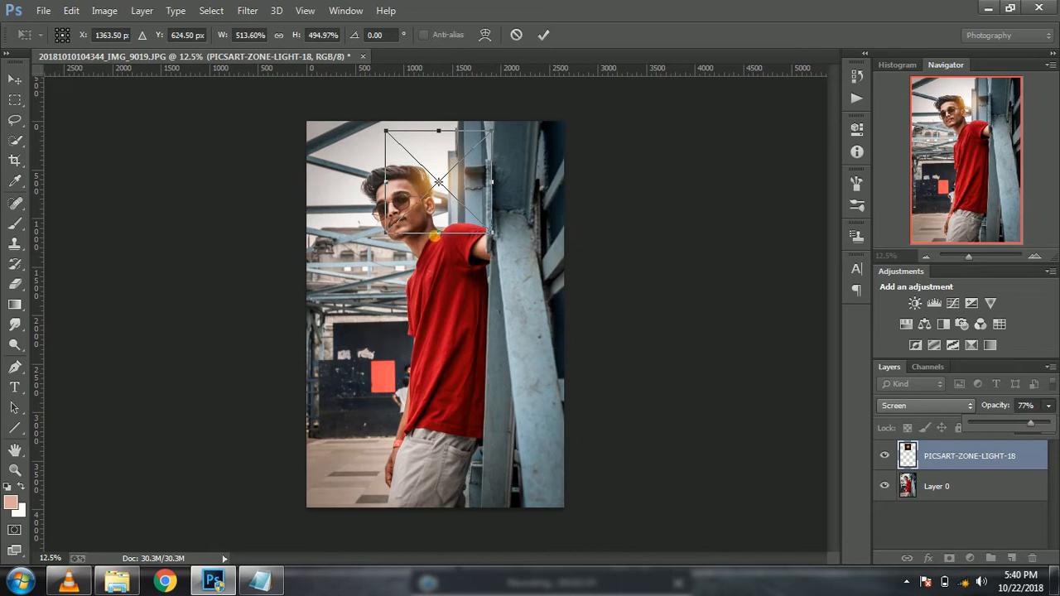
- Scale the light uniformly to about 551%, commit its placement, and select the photo layer, Layer 0
{"action": "left_click_drag", "start_coordinate": [503, 234], "coordinate": [499, 242]}
{"action": "right_click", "coordinate": [438, 178]}
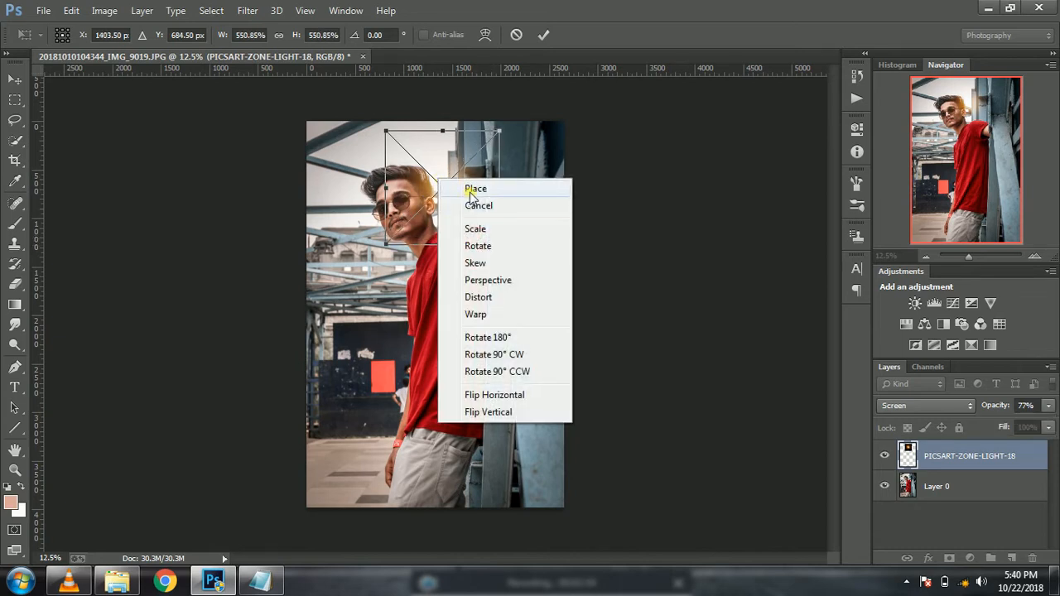
{"action": "left_click", "coordinate": [461, 185]}
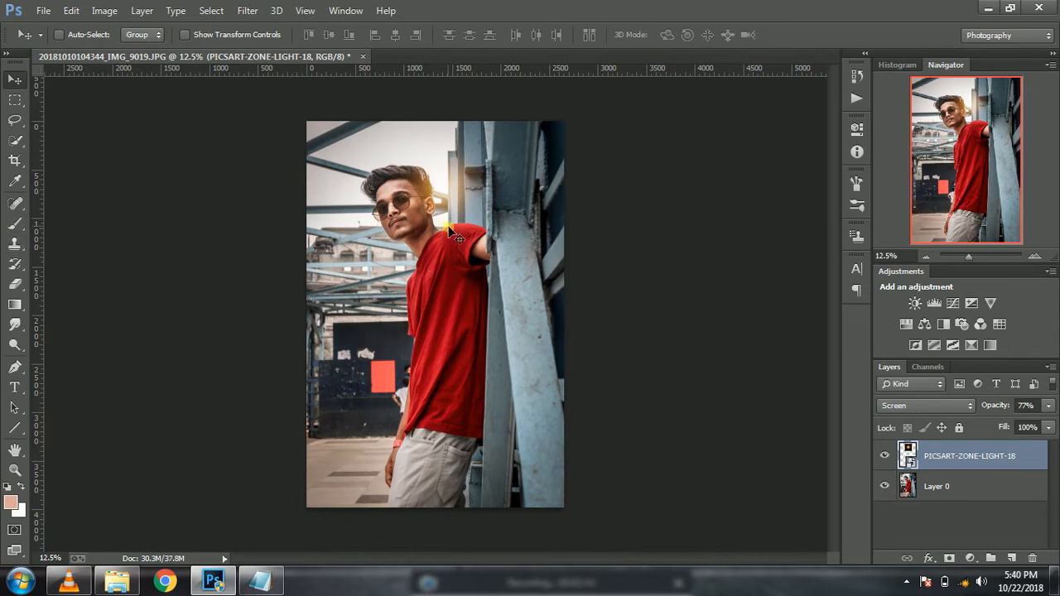
{"action": "left_click_drag", "start_coordinate": [445, 201], "coordinate": [478, 258]}
{"action": "left_click", "coordinate": [990, 488]}
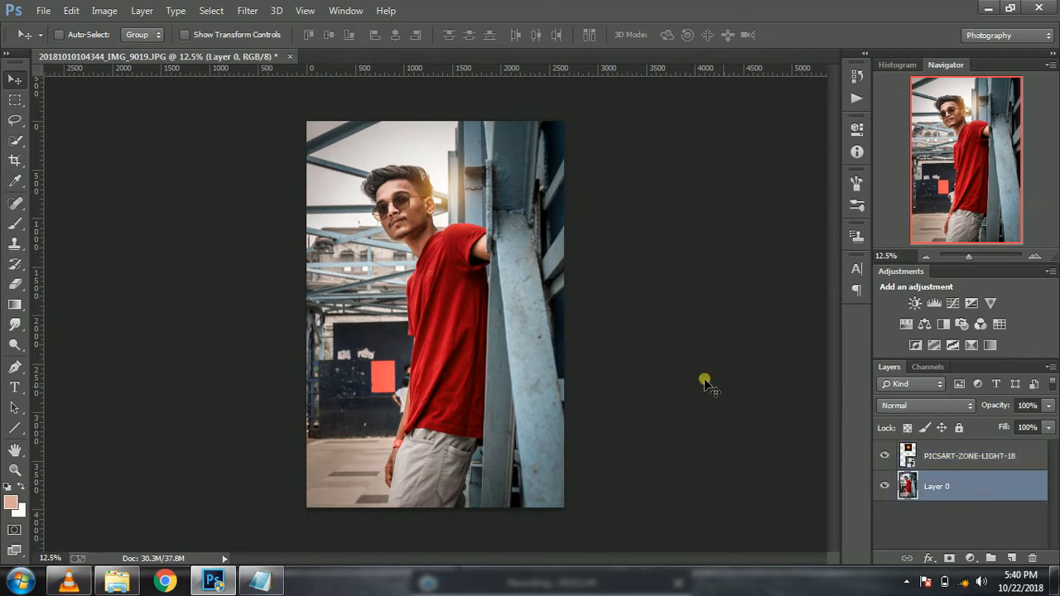
{"action": "left_click", "coordinate": [43, 11]}
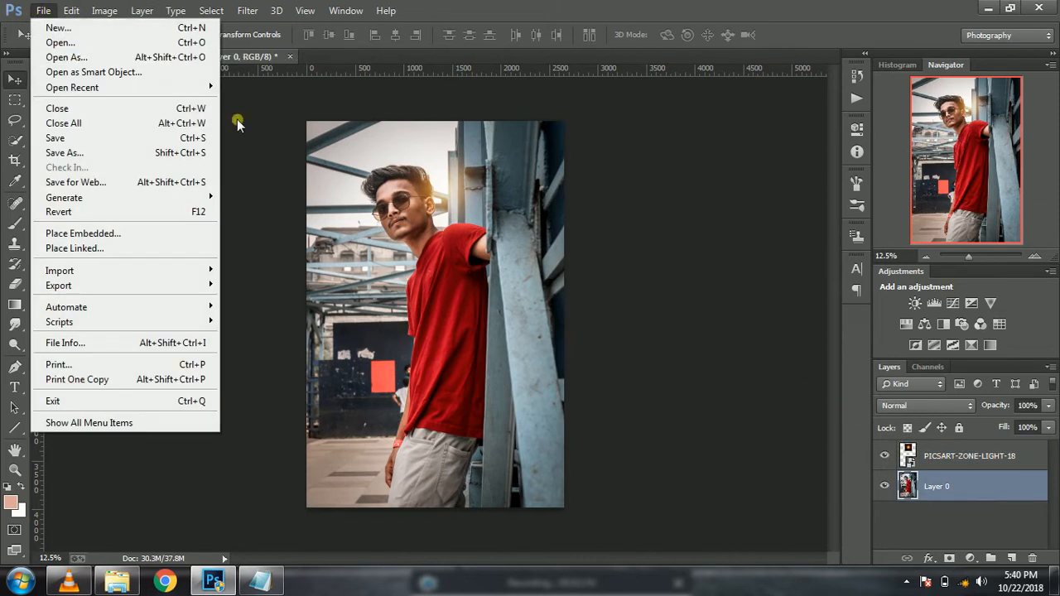
{"action": "left_click", "coordinate": [185, 234]}
{"action": "double_click", "coordinate": [270, 119]}
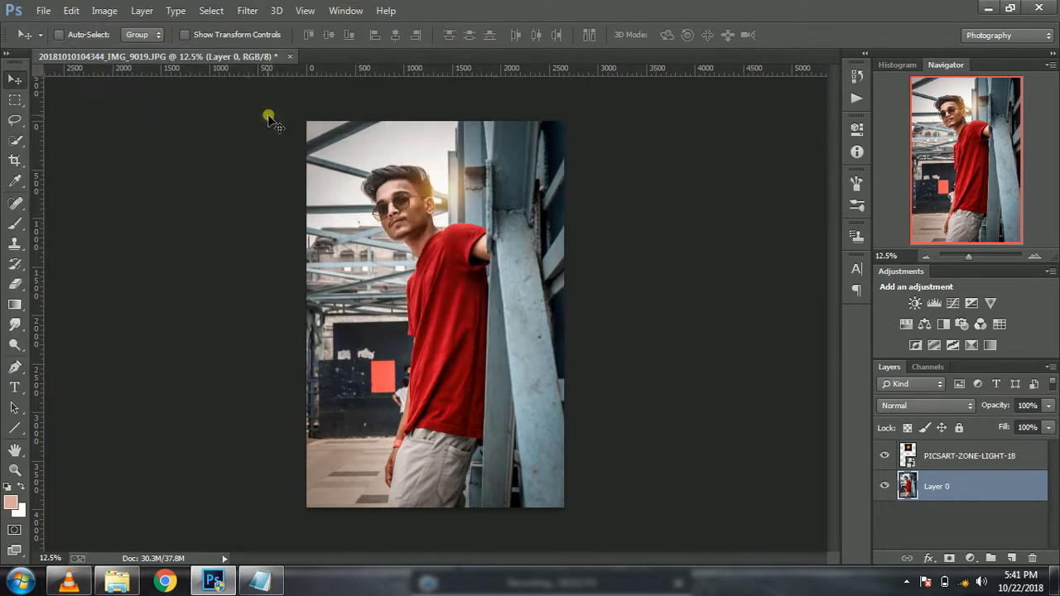
- Apply the Camera Raw Filter to Layer 0 with the HSL luminance of Oranges set to +18
{"action": "left_click", "coordinate": [248, 11]}
{"action": "left_click", "coordinate": [269, 100]}
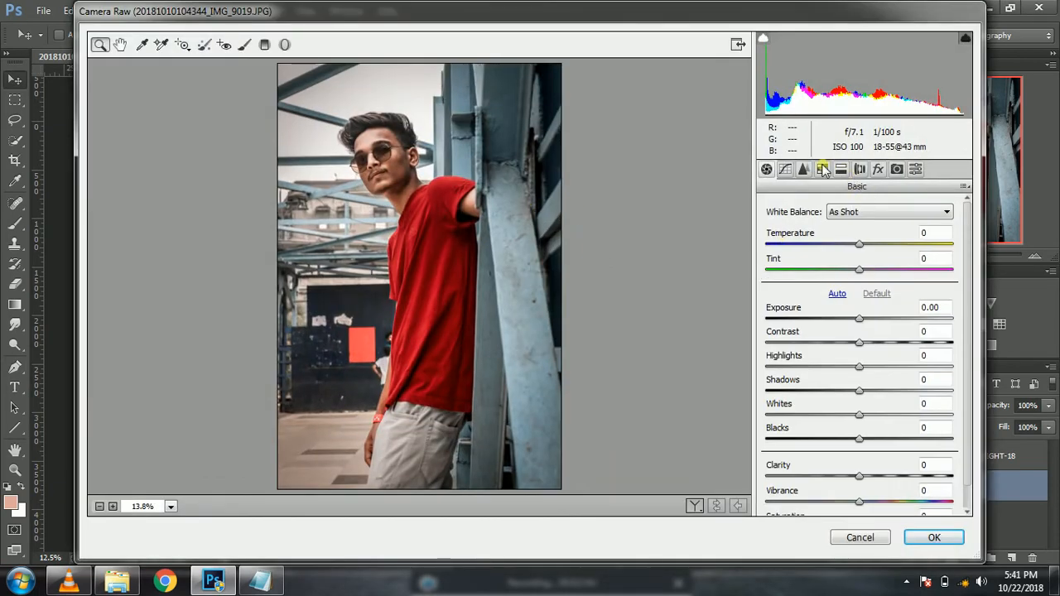
{"action": "left_click", "coordinate": [822, 169]}
{"action": "left_click", "coordinate": [856, 231]}
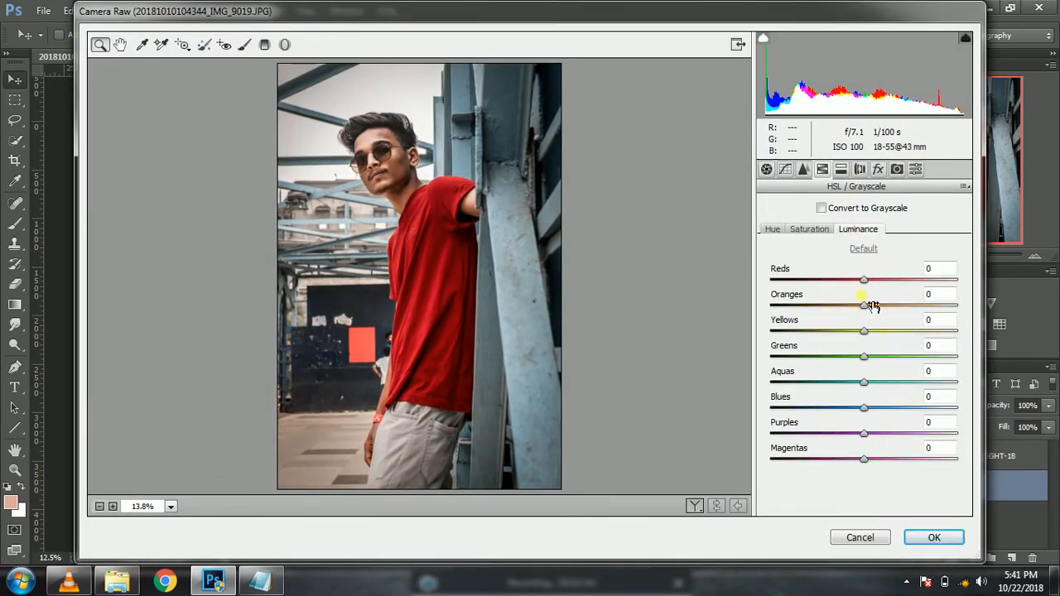
{"action": "mouse_move", "coordinate": [865, 305]}
{"action": "left_mouse_down"}
{"action": "mouse_move", "coordinate": [899, 317]}
{"action": "mouse_move", "coordinate": [869, 310]}
{"action": "mouse_move", "coordinate": [880, 308]}
{"action": "left_mouse_up"}
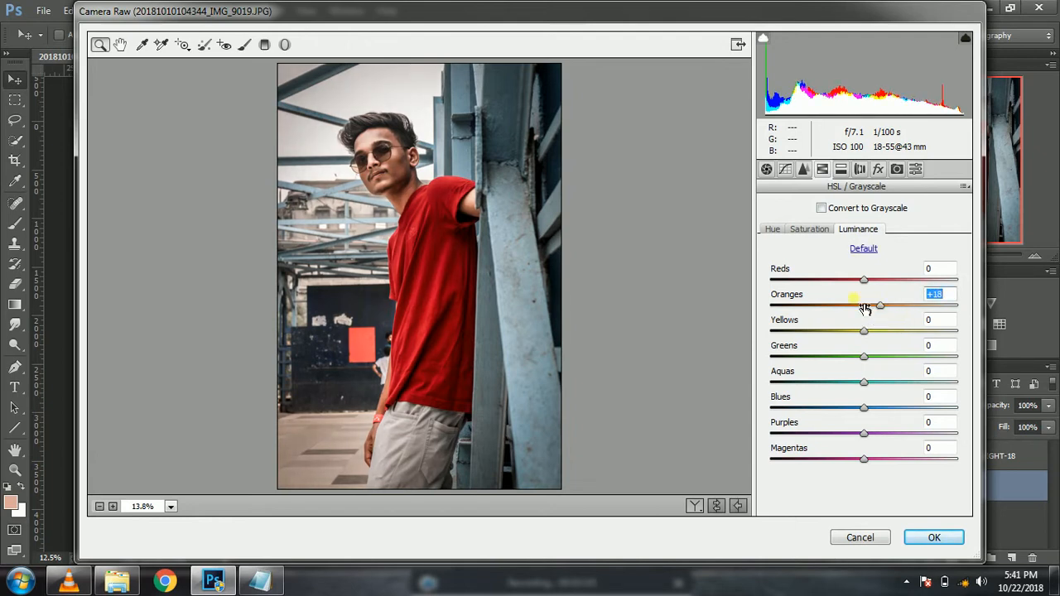
{"action": "left_click", "coordinate": [921, 528]}
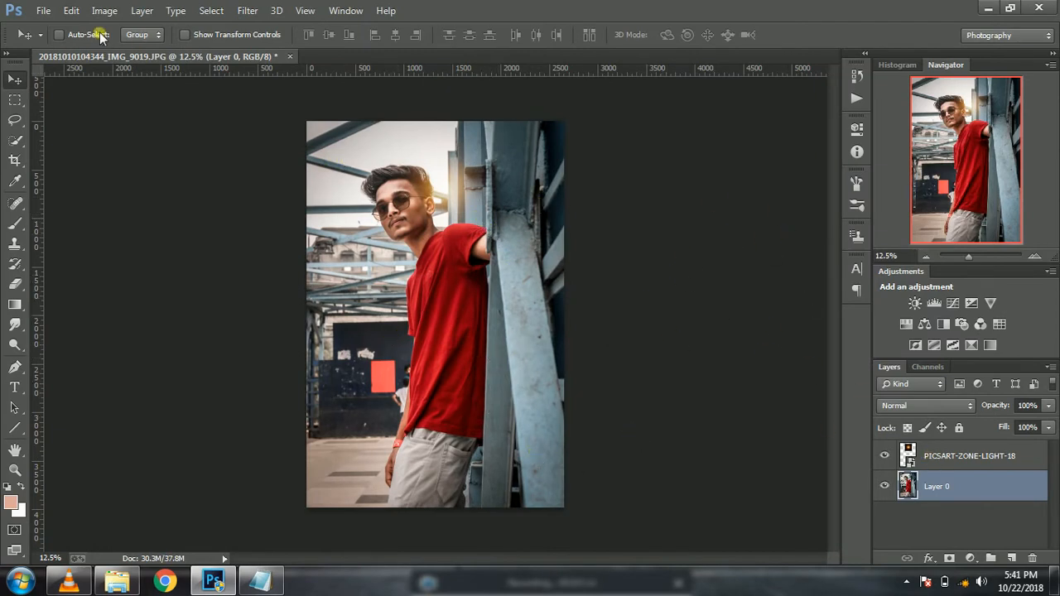
{"action": "left_click", "coordinate": [255, 10]}
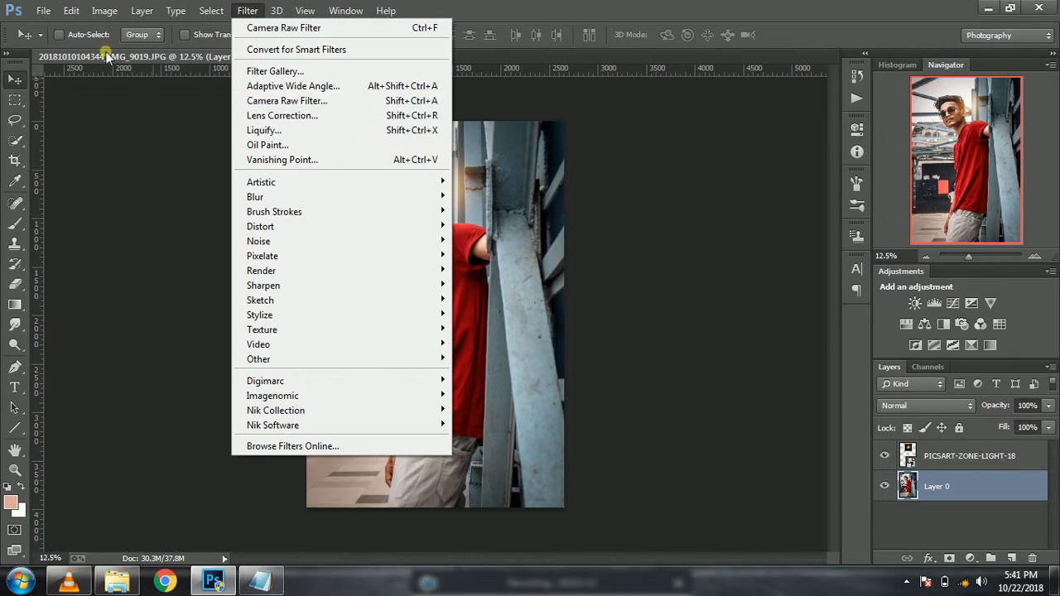
{"action": "left_click", "coordinate": [39, 10]}
{"action": "left_click", "coordinate": [103, 235]}
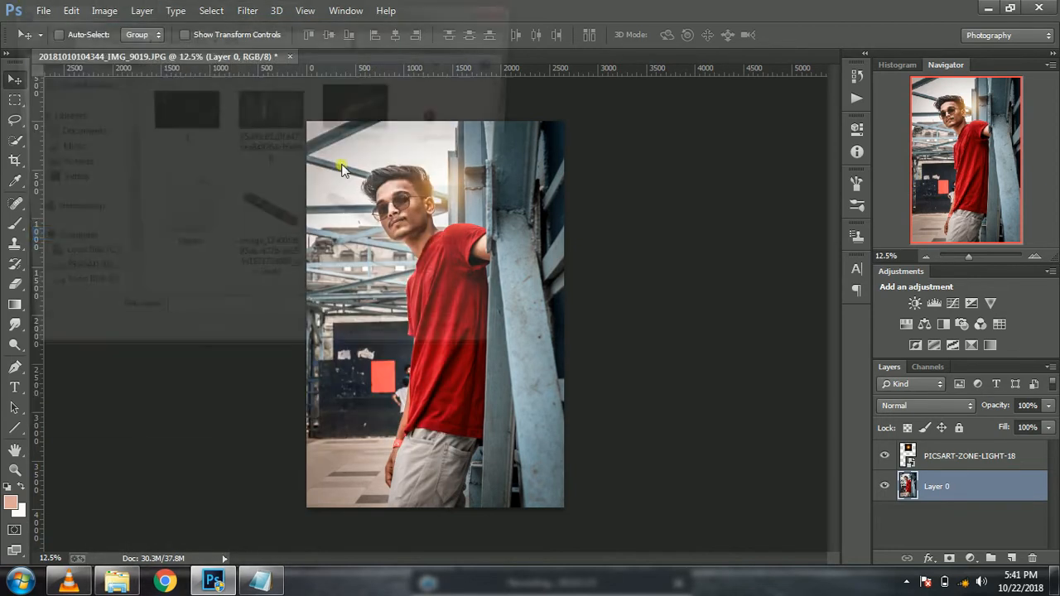
{"action": "left_click_drag", "start_coordinate": [511, 143], "coordinate": [513, 192]}
{"action": "left_click", "coordinate": [502, 8]}
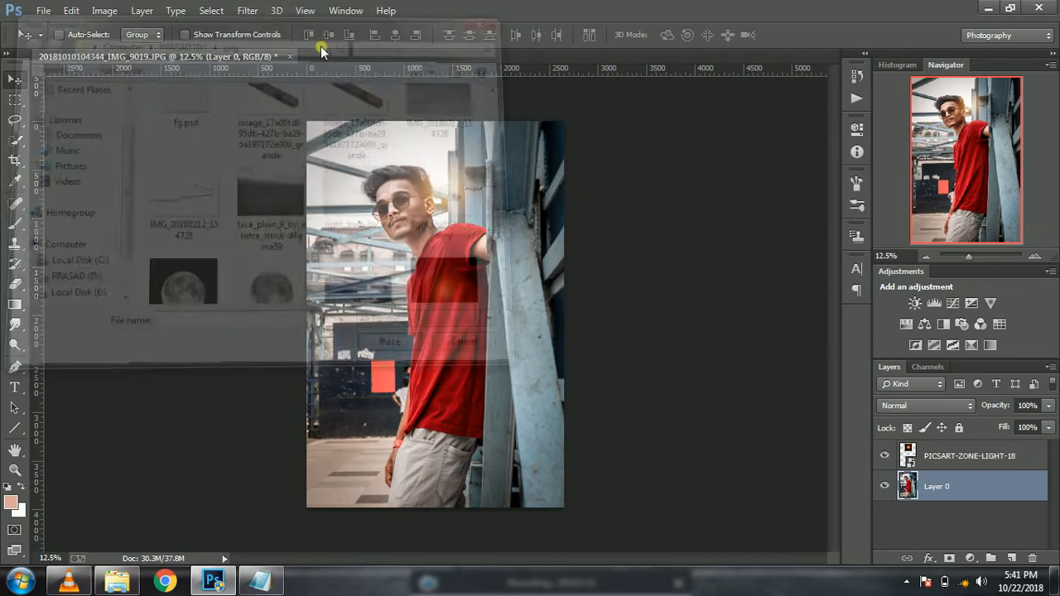
- Try to outline the background around the man's head and torso with the Lasso tool, and drop the selection
{"action": "left_click", "coordinate": [15, 121]}
{"action": "scroll", "coordinate": [398, 212], "scroll_direction": "up", "scroll_amount": 3}
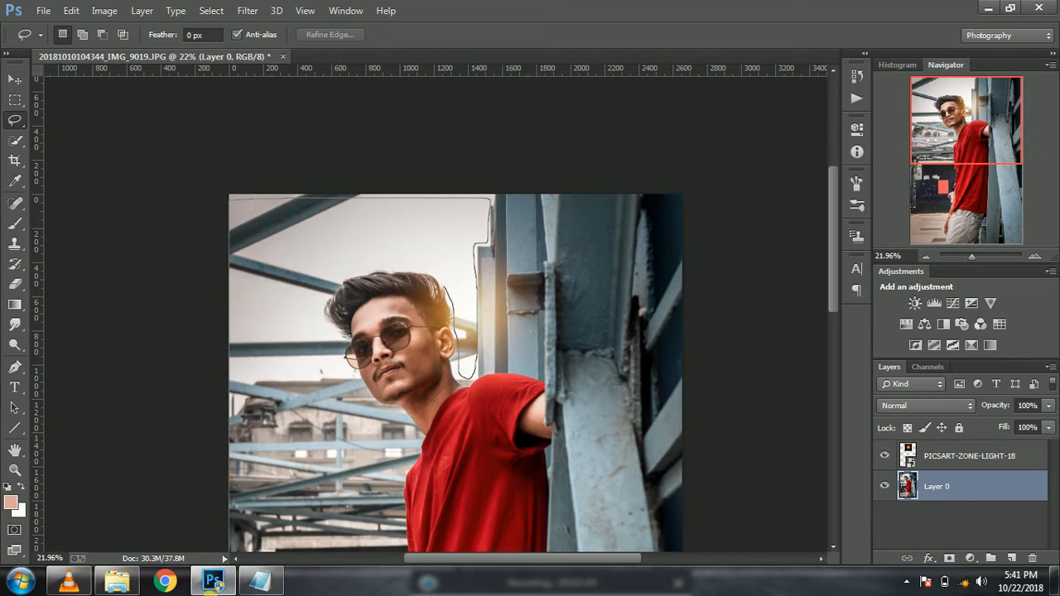
{"action": "left_click_drag", "start_coordinate": [208, 538], "coordinate": [207, 430]}
{"action": "scroll", "coordinate": [265, 260], "scroll_direction": "down", "scroll_amount": 3}
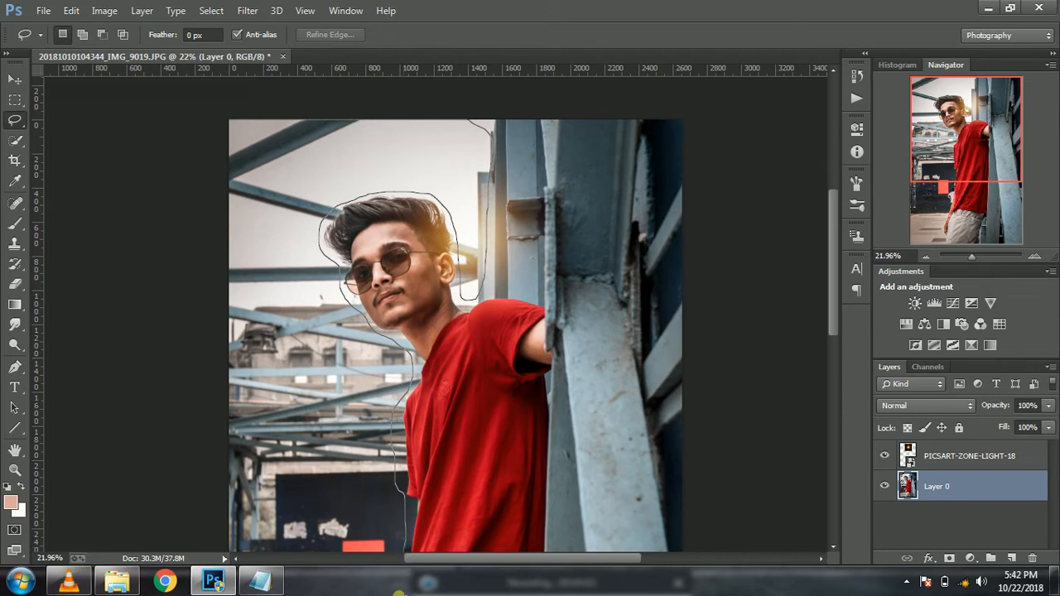
{"action": "left_click_drag", "start_coordinate": [400, 593], "coordinate": [410, 571]}
{"action": "scroll", "coordinate": [422, 256], "scroll_direction": "down", "scroll_amount": 1}
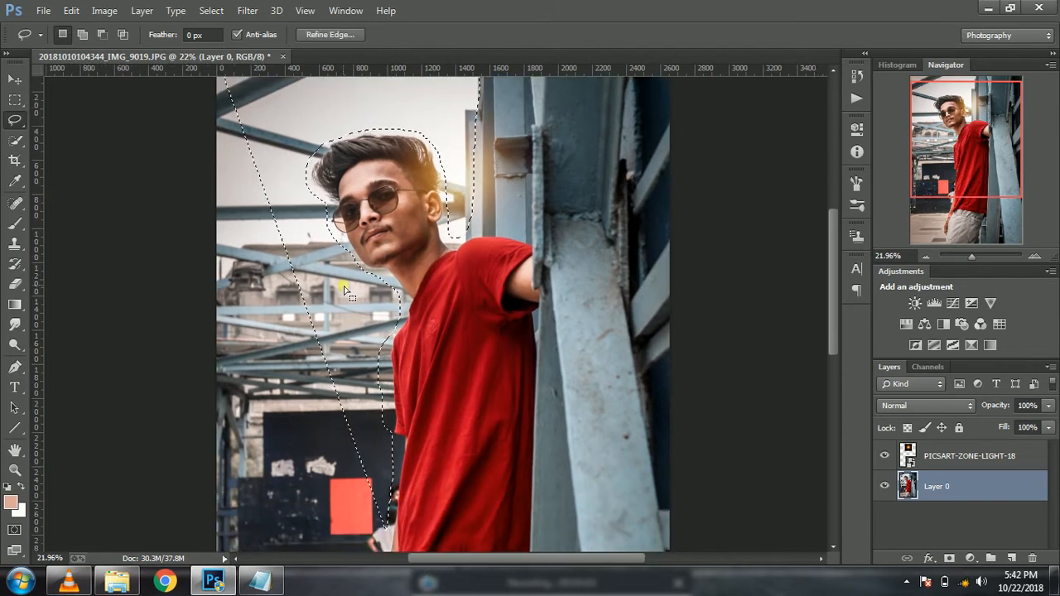
{"action": "right_click", "coordinate": [344, 289]}
{"action": "left_click", "coordinate": [370, 240]}
{"action": "scroll", "coordinate": [372, 464], "scroll_direction": "down", "scroll_amount": 3}
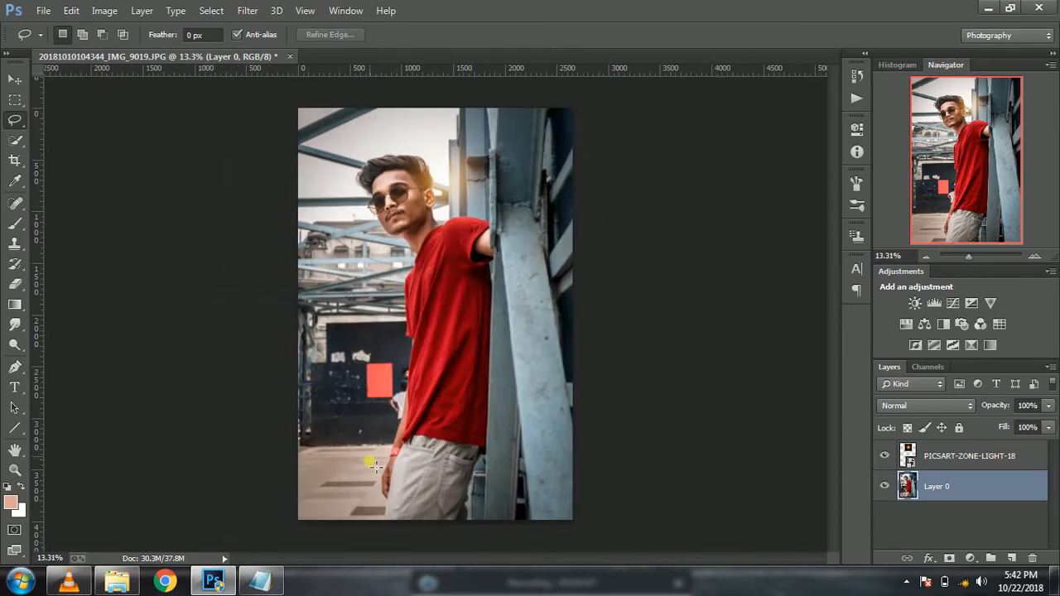
- Lasso the whole background in front of the man and apply a Motion Blur at angle 43° and distance 33 pixels
{"action": "mouse_move", "coordinate": [300, 507]}
{"action": "left_mouse_down"}
{"action": "mouse_move", "coordinate": [234, 442]}
{"action": "mouse_move", "coordinate": [296, 150]}
{"action": "mouse_move", "coordinate": [316, 111]}
{"action": "mouse_move", "coordinate": [392, 93]}
{"action": "mouse_move", "coordinate": [451, 109]}
{"action": "left_mouse_up"}
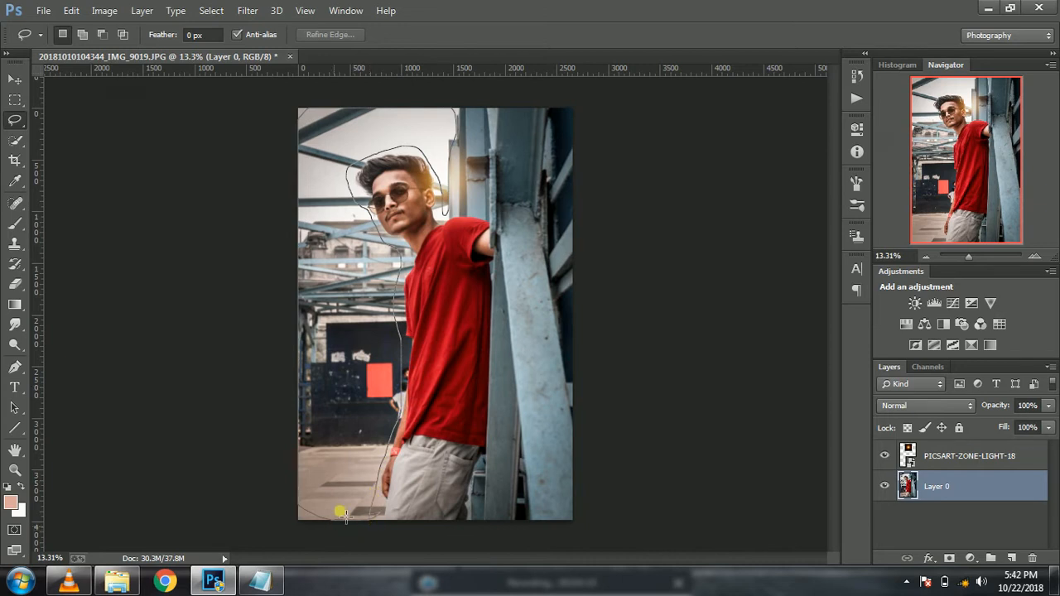
{"action": "left_click_drag", "start_coordinate": [343, 515], "coordinate": [344, 515]}
{"action": "left_click", "coordinate": [247, 10]}
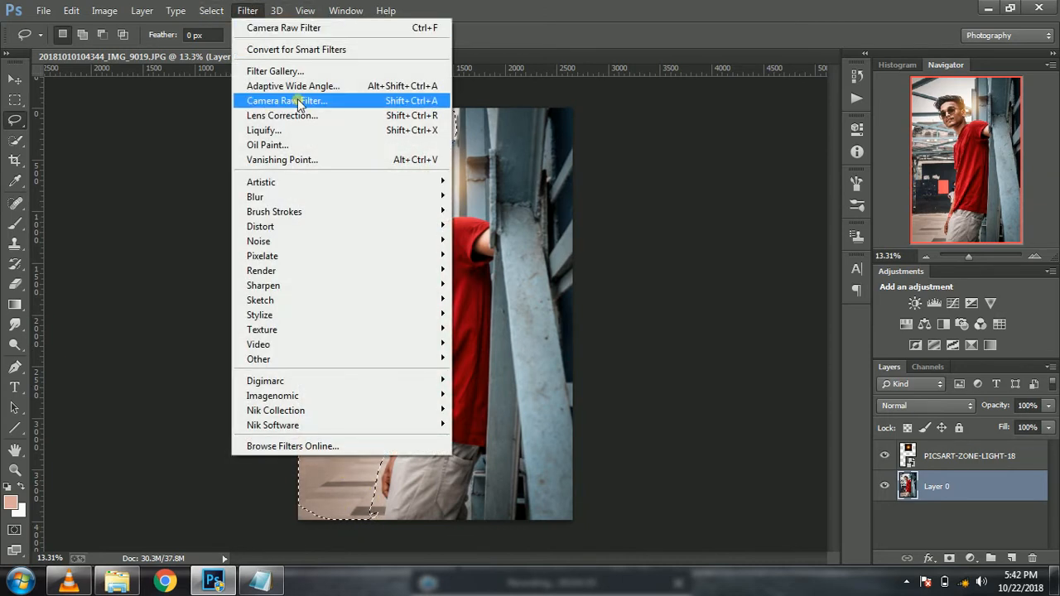
{"action": "mouse_move", "coordinate": [414, 199]}
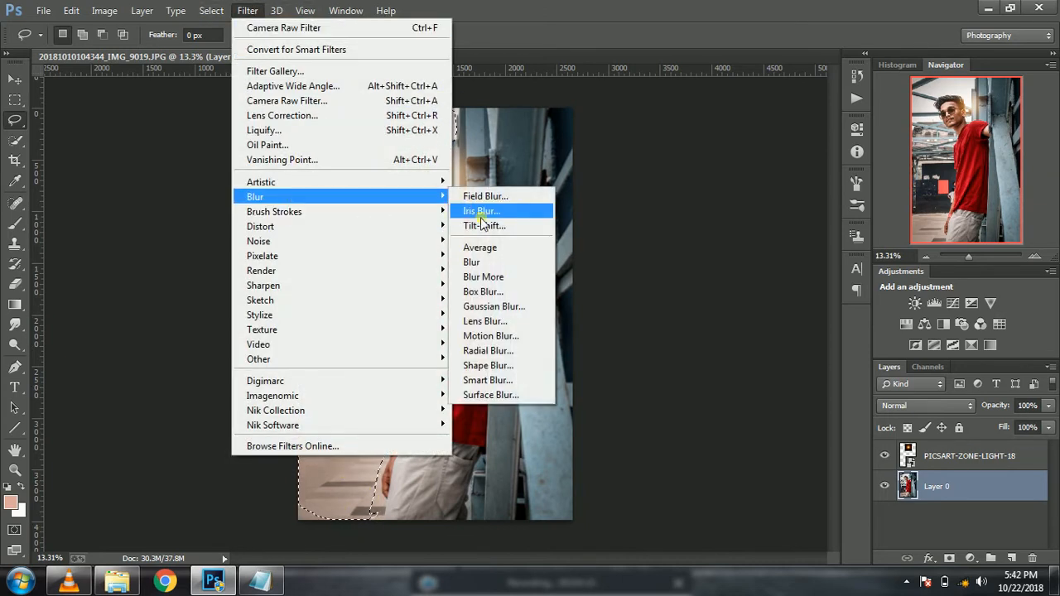
{"action": "left_click", "coordinate": [484, 336]}
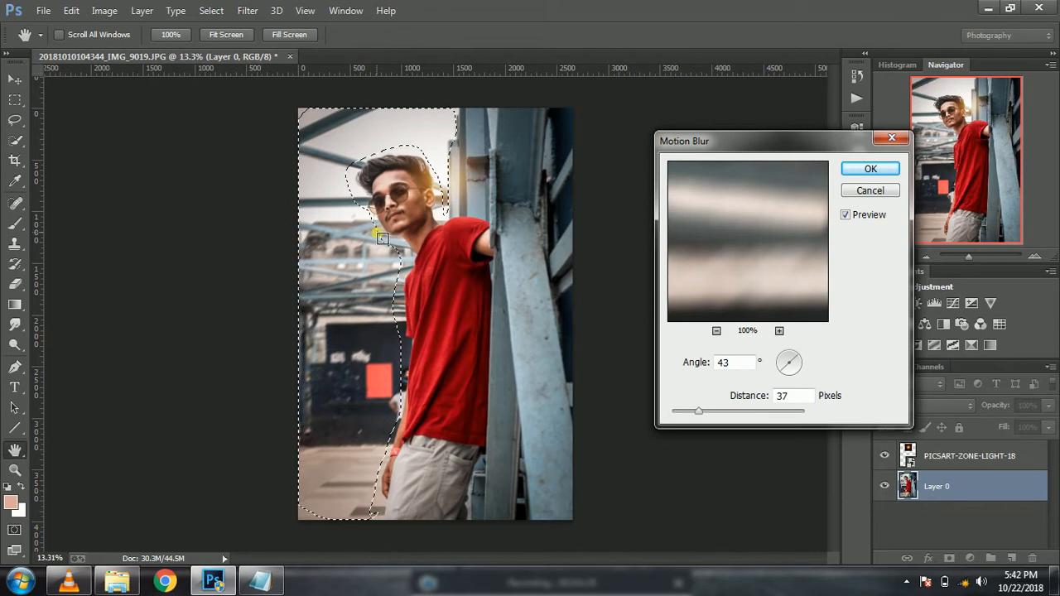
{"action": "left_click", "coordinate": [385, 241]}
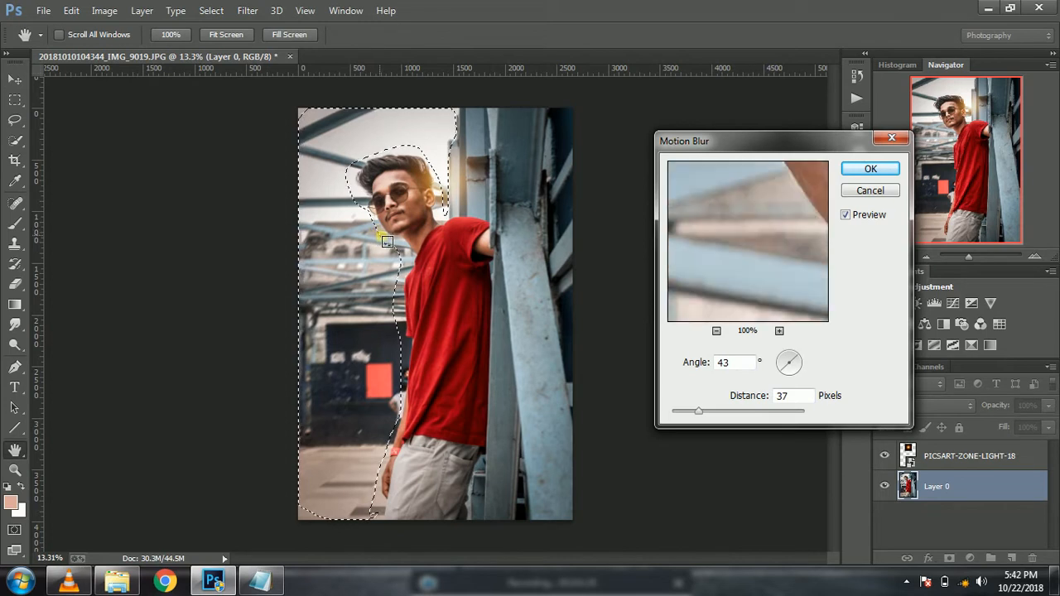
{"action": "left_click", "coordinate": [368, 284]}
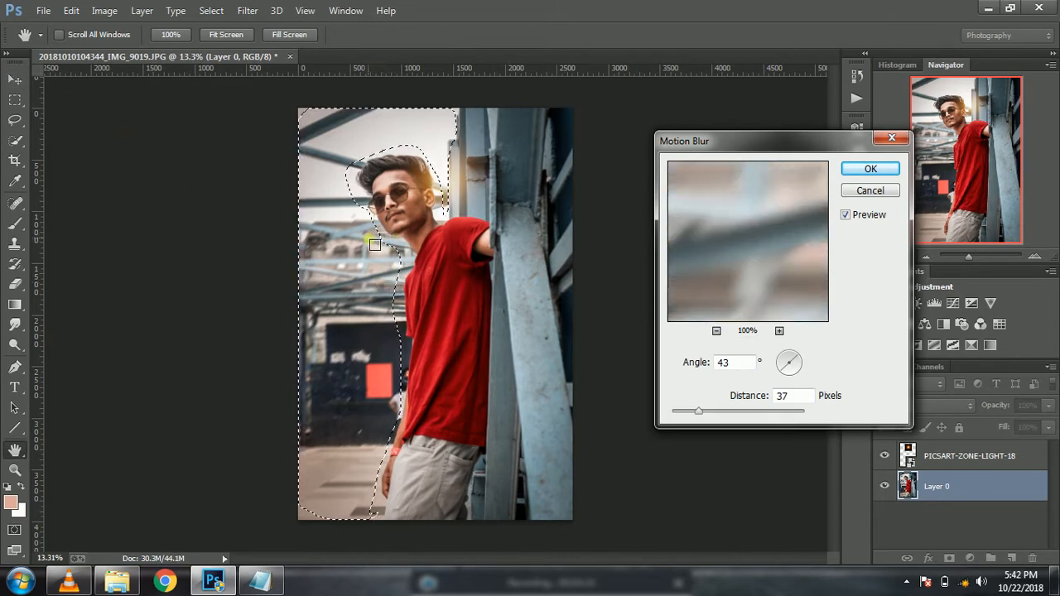
{"action": "left_click", "coordinate": [378, 208]}
{"action": "left_click", "coordinate": [698, 412]}
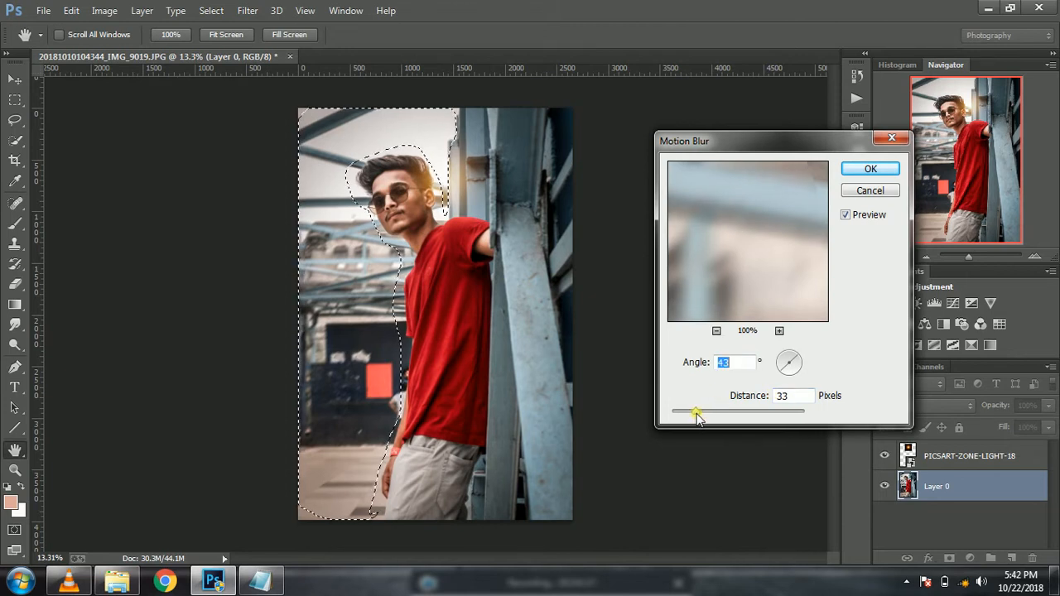
{"action": "left_click", "coordinate": [870, 168]}
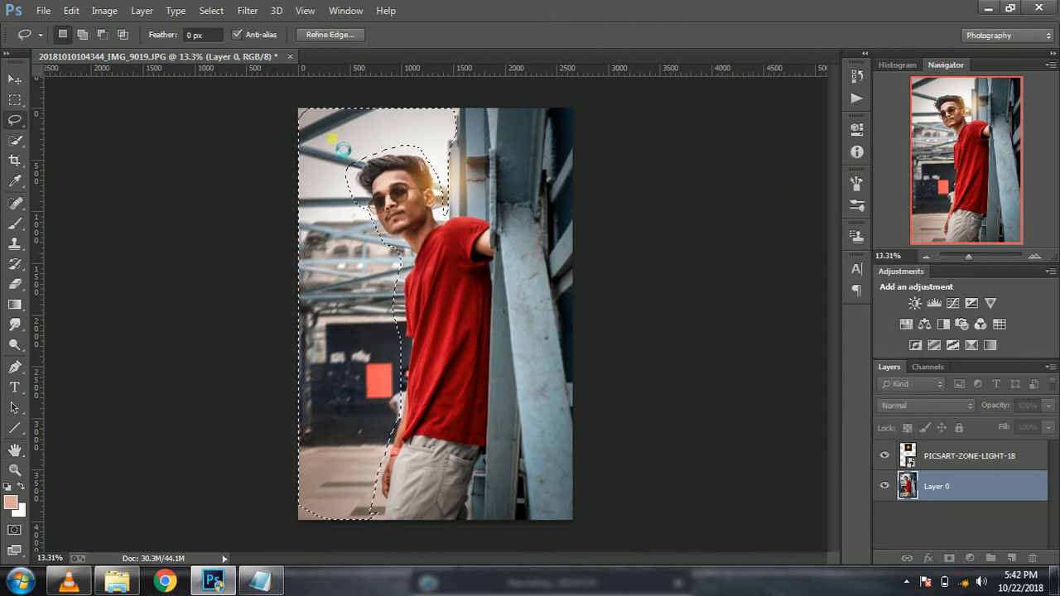
{"action": "left_click", "coordinate": [14, 79]}
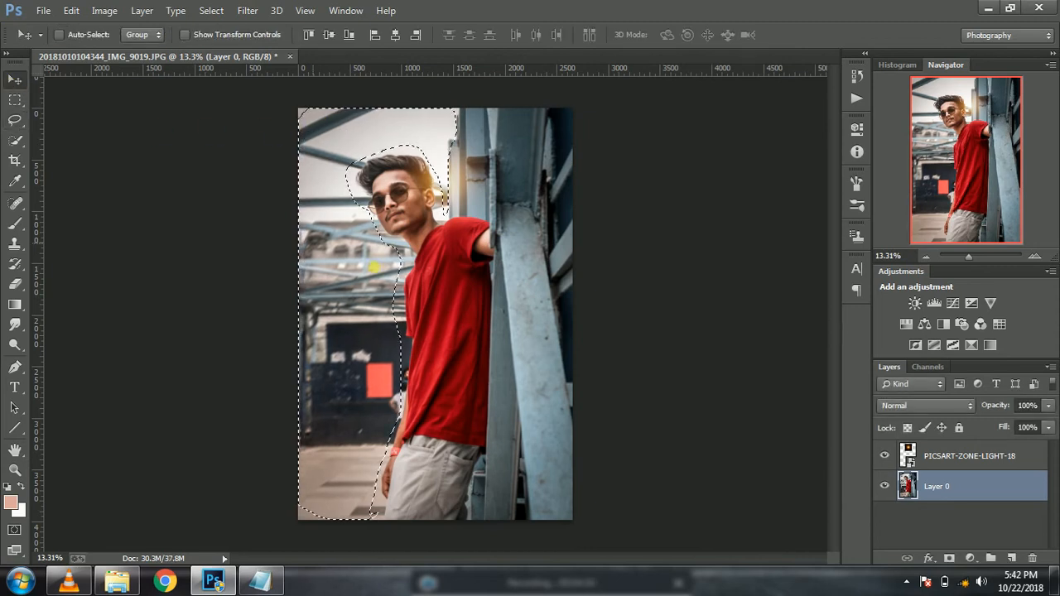
{"action": "mouse_move", "coordinate": [379, 273]}
{"action": "left_mouse_down"}
{"action": "mouse_move", "coordinate": [368, 261]}
{"action": "mouse_move", "coordinate": [385, 267]}
{"action": "mouse_move", "coordinate": [369, 259]}
{"action": "left_mouse_up"}
{"action": "left_click", "coordinate": [71, 9]}
{"action": "left_click", "coordinate": [124, 36]}
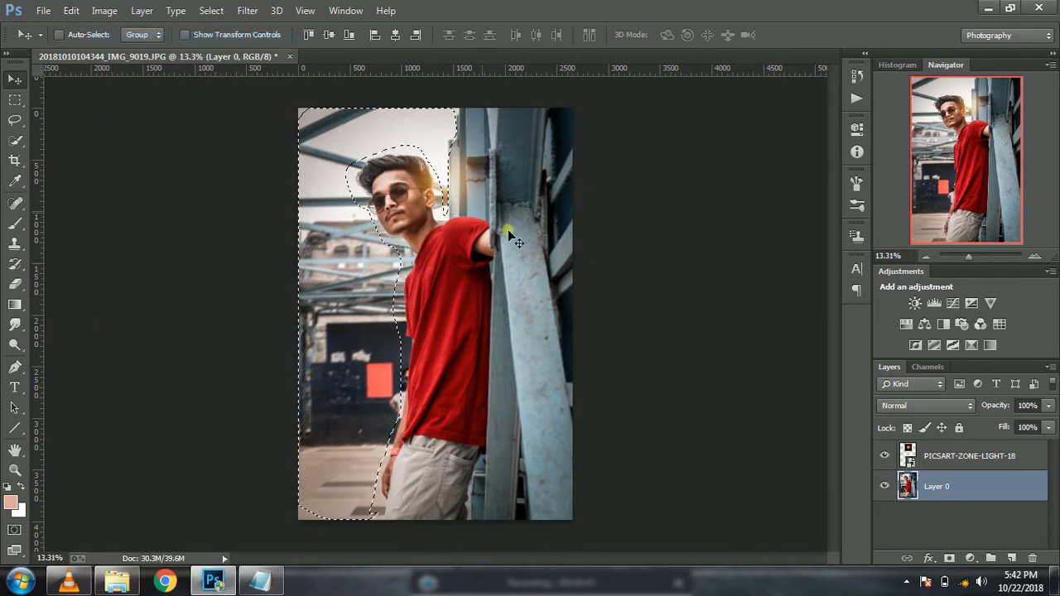
- Deselect the lassoed background area
{"action": "right_click", "coordinate": [348, 207]}
{"action": "left_click", "coordinate": [282, 212]}
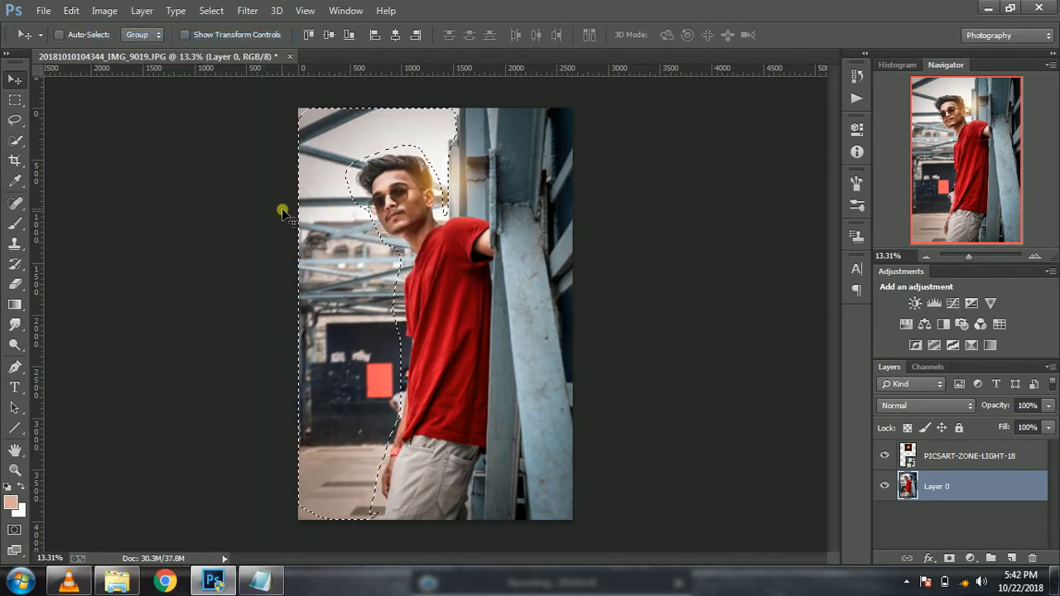
{"action": "left_click", "coordinate": [212, 10]}
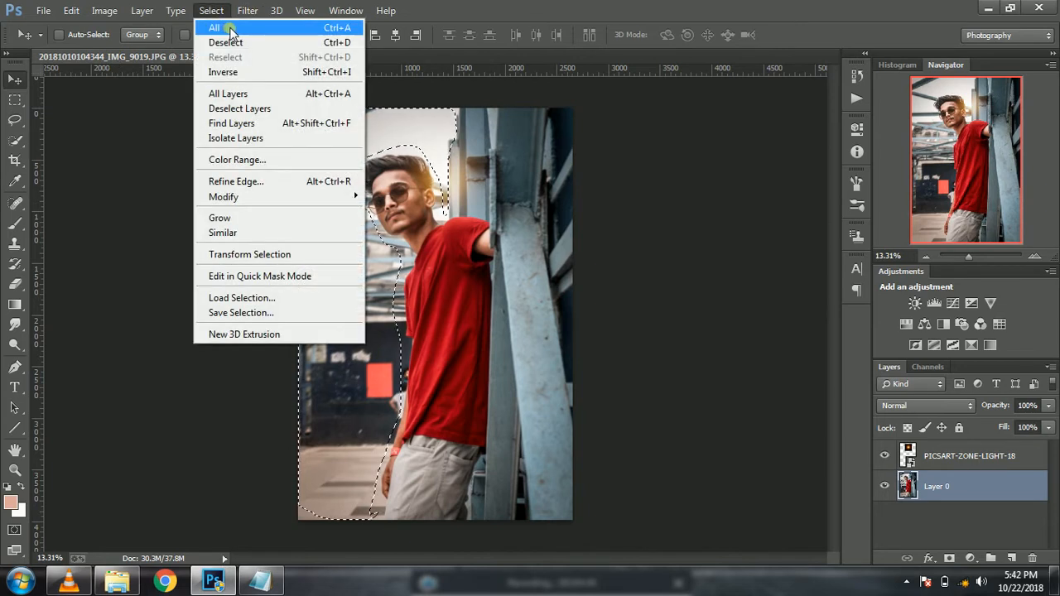
{"action": "left_click", "coordinate": [232, 41]}
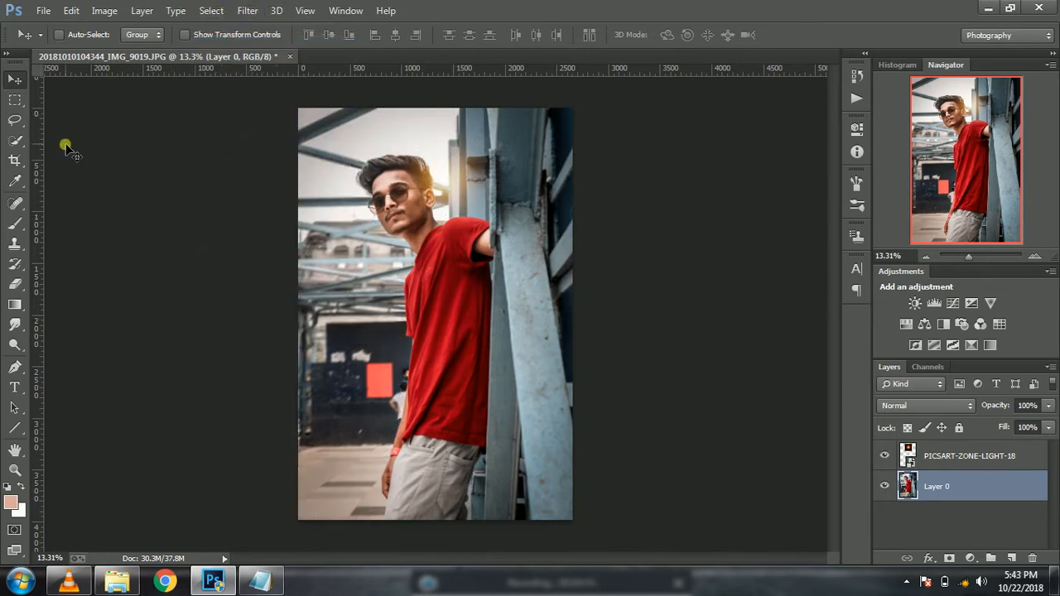
- Make the PICSART-ZONE-LIGHT-18 layer the active layer
{"action": "left_click", "coordinate": [971, 462]}
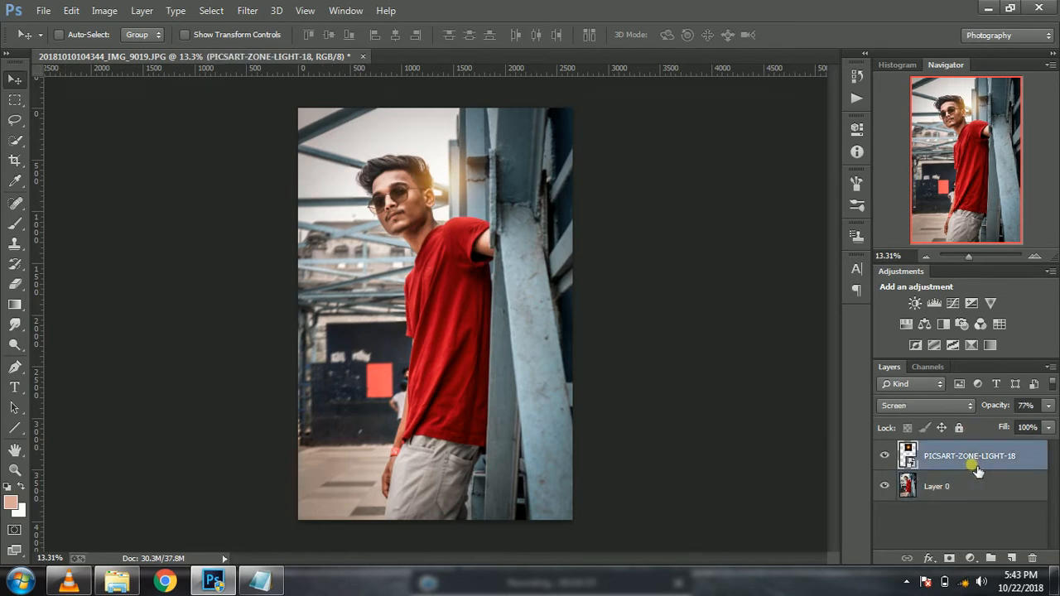
{"action": "right_click", "coordinate": [969, 463]}
{"action": "left_click", "coordinate": [654, 480]}
- Try to place the vector-feather-falling-1 image from the png folder as an embedded layer beside the man's chest
{"action": "left_click", "coordinate": [43, 10]}
{"action": "left_click", "coordinate": [97, 226]}
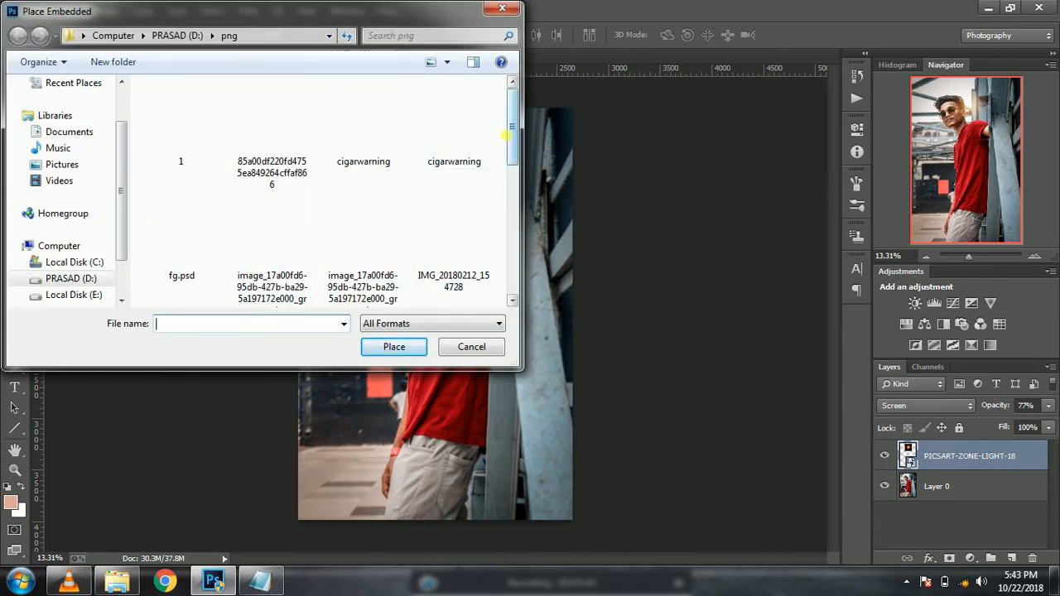
{"action": "scroll", "coordinate": [356, 143], "scroll_direction": "down", "scroll_amount": 3}
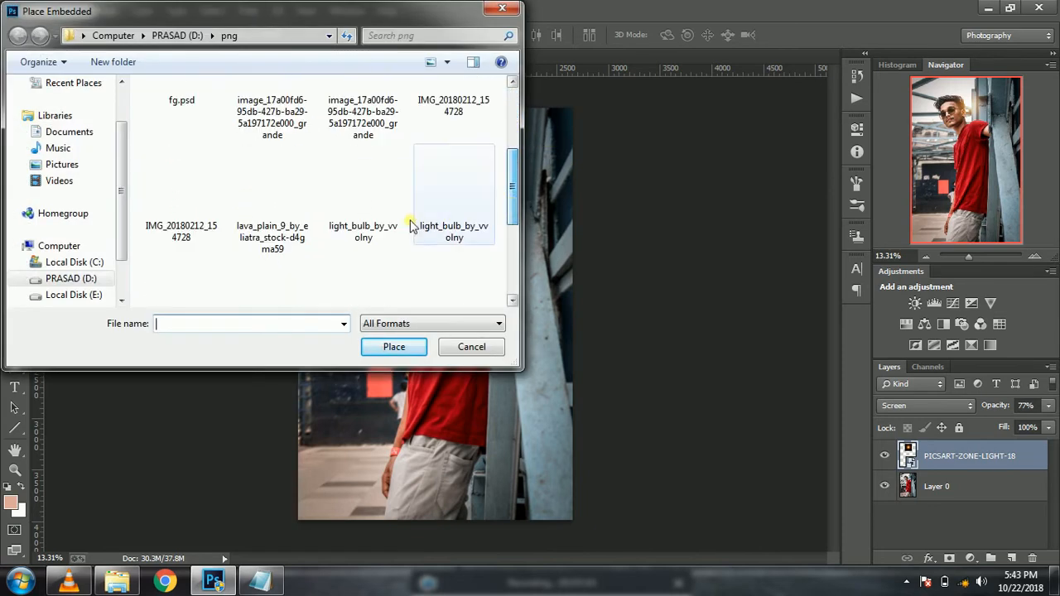
{"action": "left_click", "coordinate": [253, 230]}
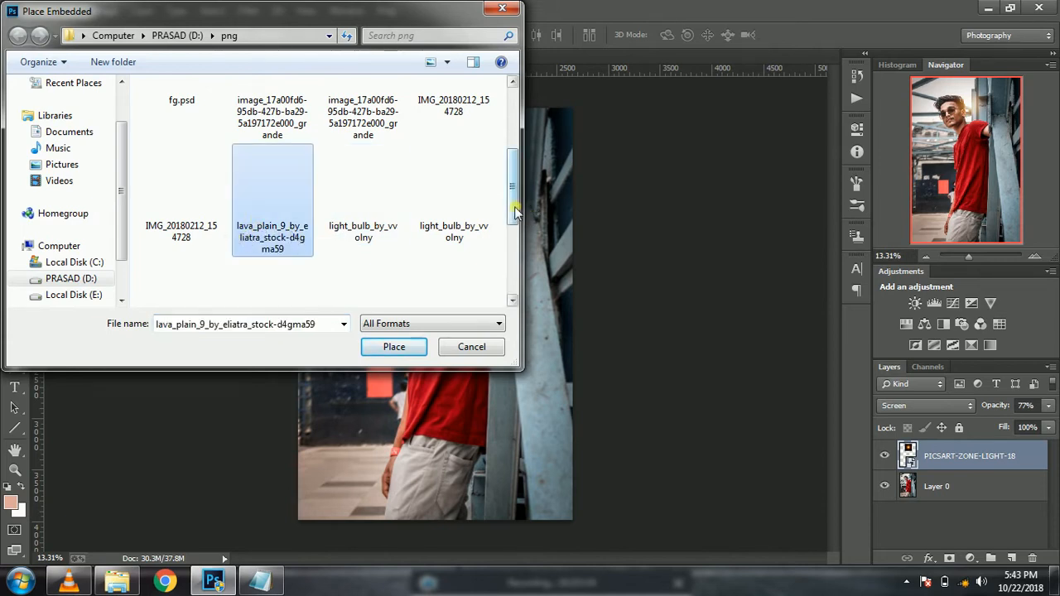
{"action": "scroll", "coordinate": [514, 223], "scroll_direction": "down", "scroll_amount": 2}
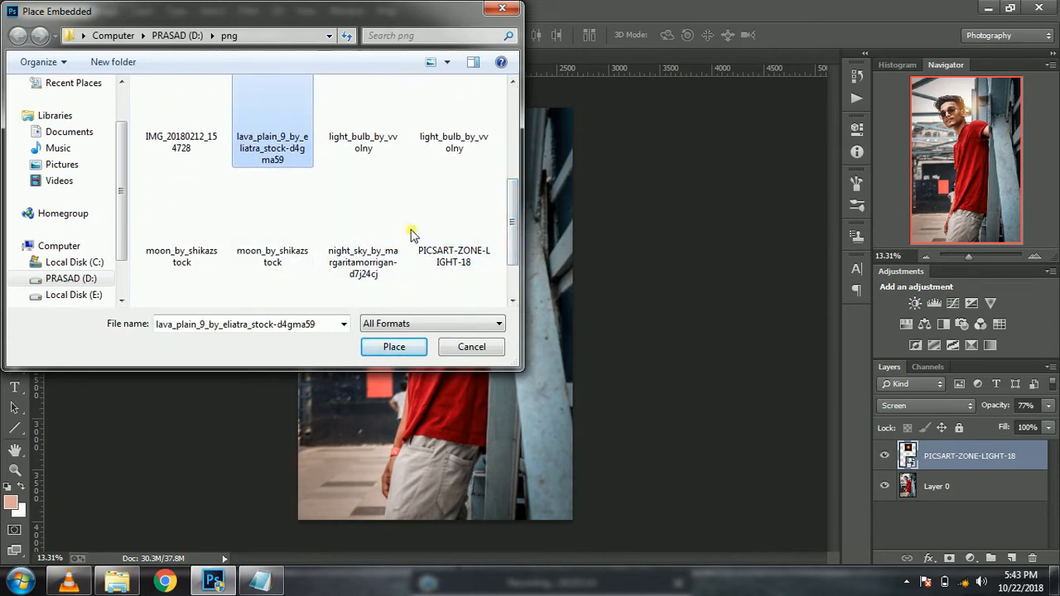
{"action": "left_click_drag", "start_coordinate": [514, 223], "coordinate": [515, 256]}
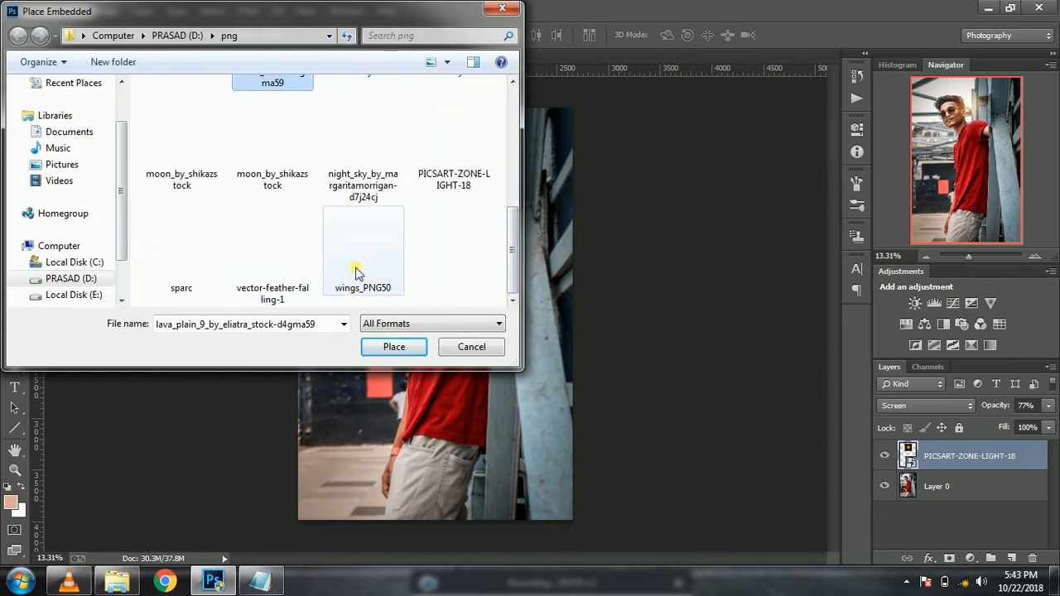
{"action": "left_click", "coordinate": [201, 260]}
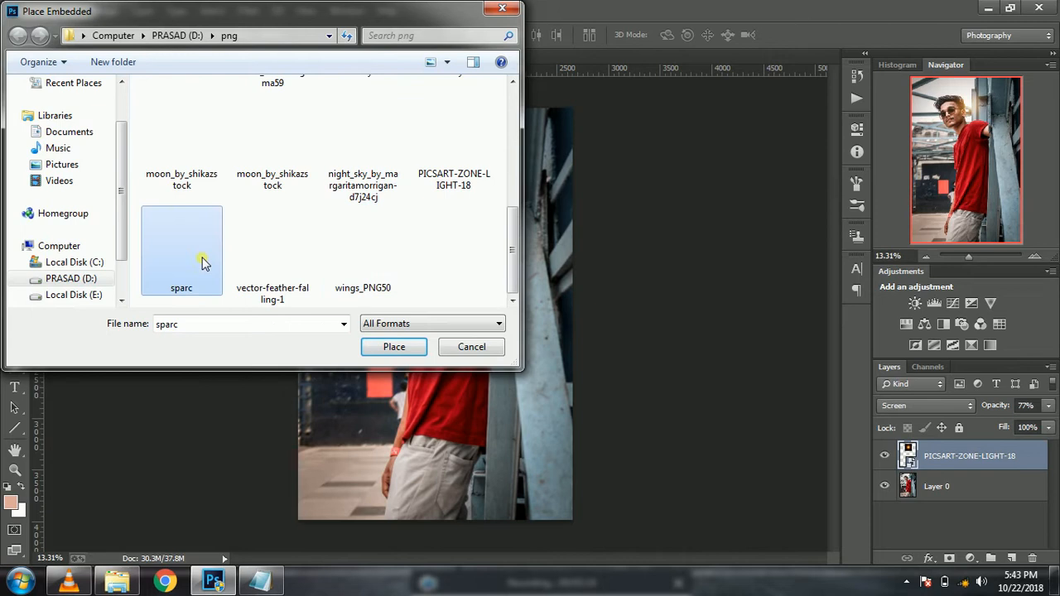
{"action": "left_click", "coordinate": [292, 255]}
{"action": "left_click", "coordinate": [395, 346]}
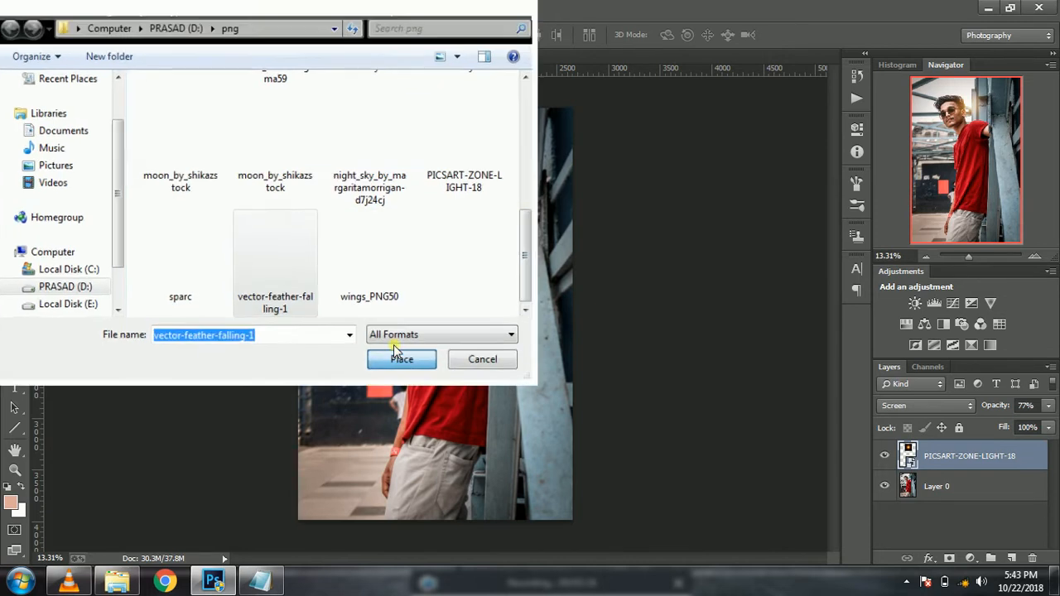
{"action": "left_click_drag", "start_coordinate": [454, 331], "coordinate": [389, 283]}
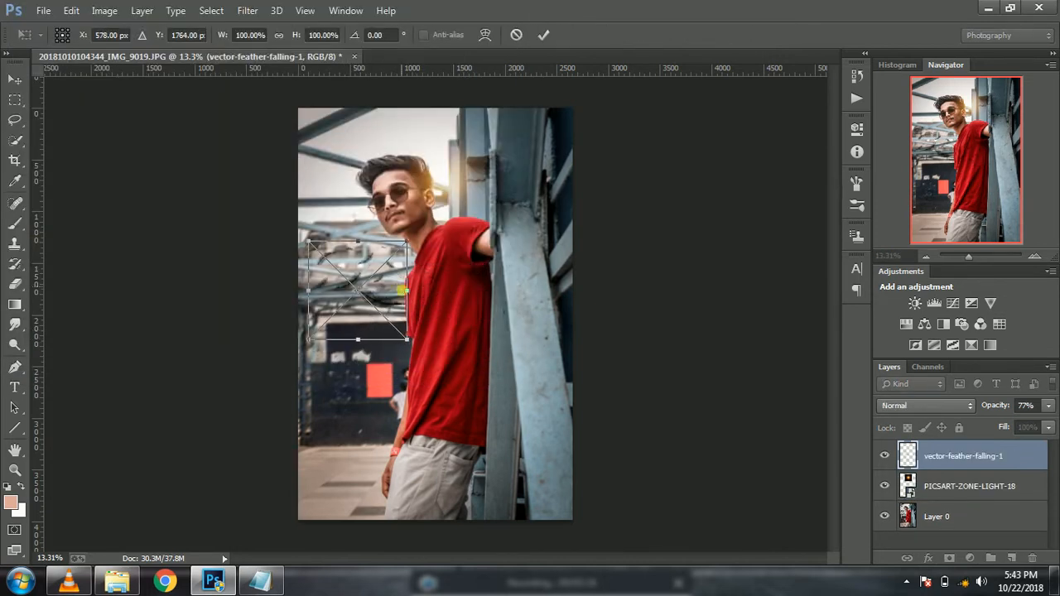
{"action": "right_click", "coordinate": [419, 278]}
{"action": "left_click", "coordinate": [442, 312]}
- Place the image named 1 from the png folder as an embedded layer and set its blend mode to Screen
{"action": "left_click", "coordinate": [43, 10]}
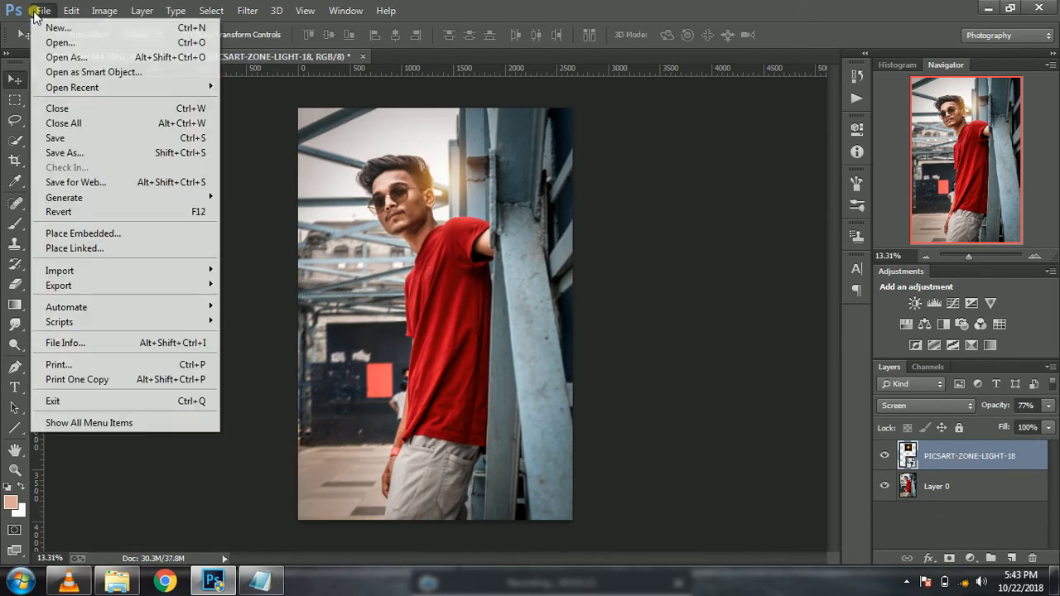
{"action": "left_click", "coordinate": [109, 238]}
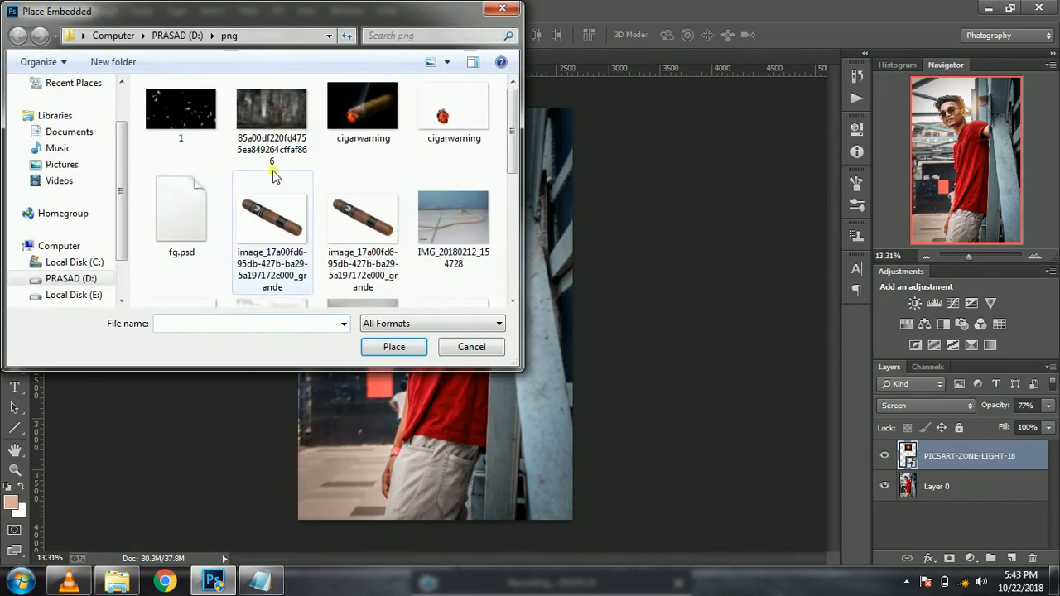
{"action": "left_click", "coordinate": [181, 112]}
{"action": "left_click", "coordinate": [416, 348]}
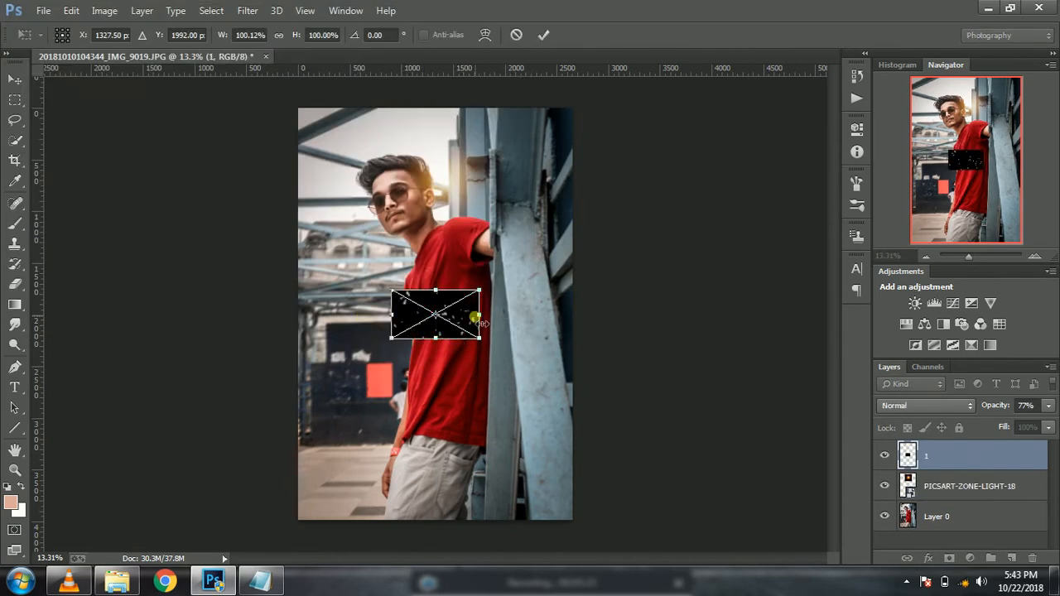
{"action": "right_click", "coordinate": [462, 325]}
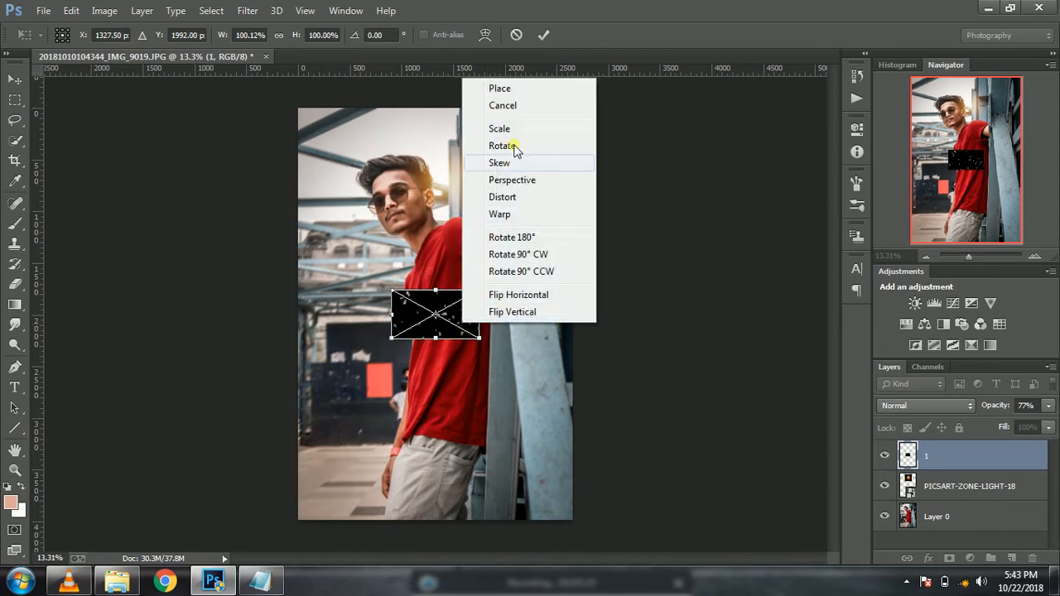
{"action": "left_click", "coordinate": [508, 85]}
{"action": "left_click", "coordinate": [912, 406]}
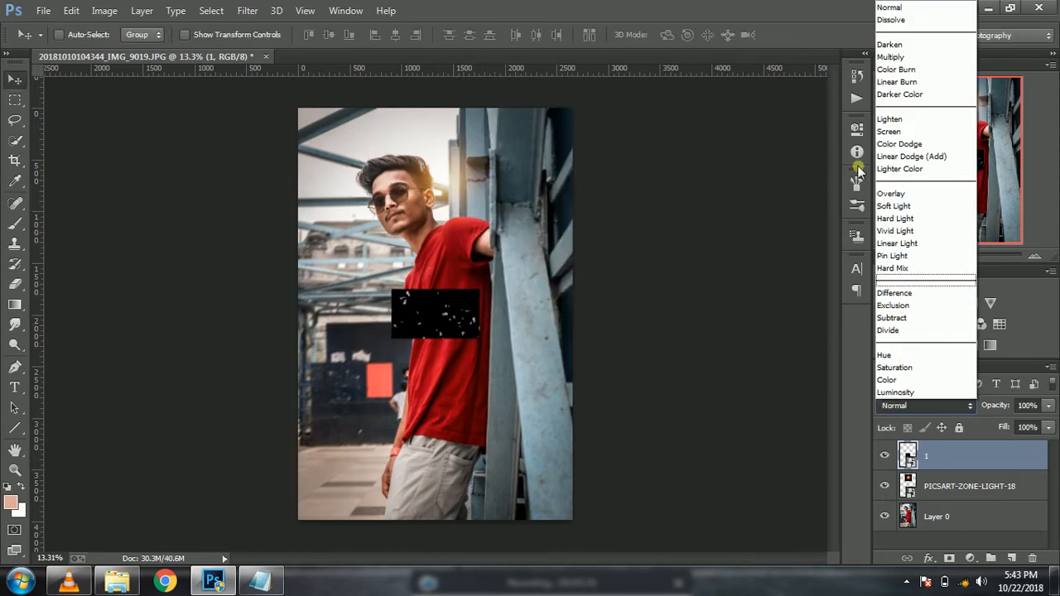
{"action": "left_click", "coordinate": [890, 130]}
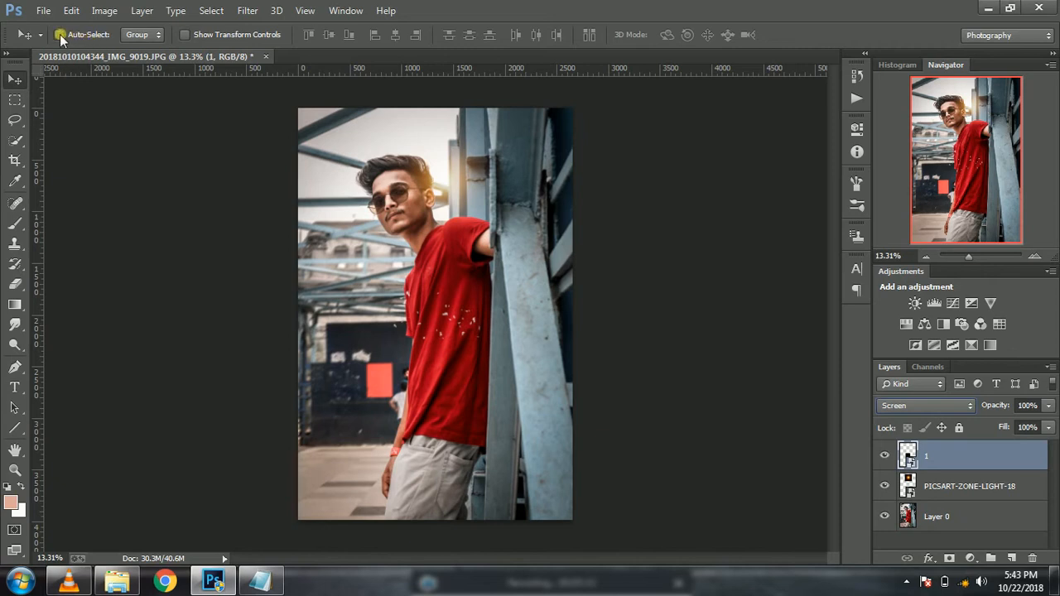
- Scale the particle layer 1 to about 226% width and 374% height and shift it over the background in front of the man
{"action": "key", "text": "ctrl+t"}
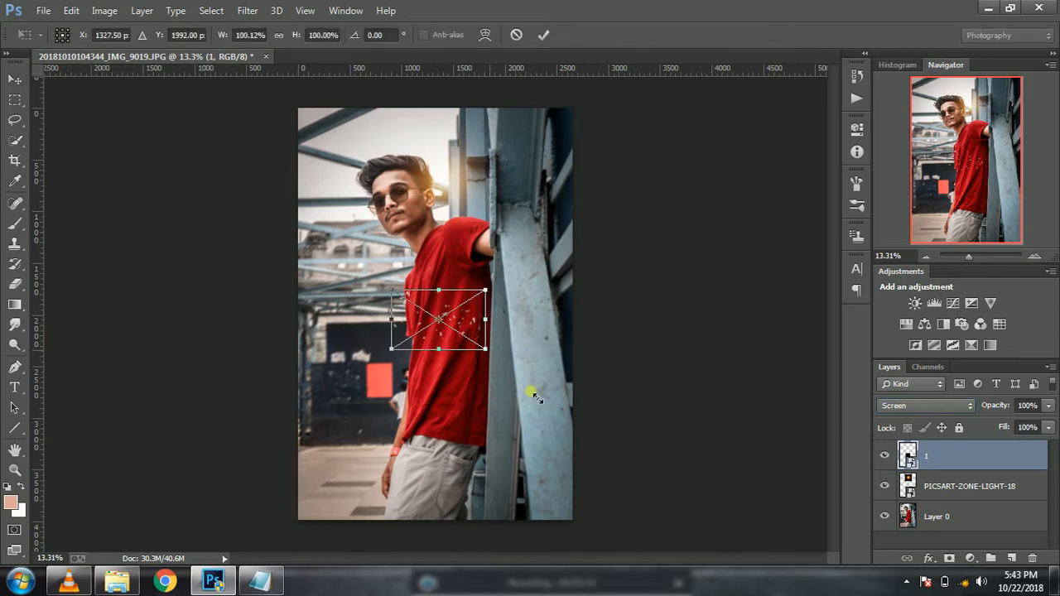
{"action": "left_click_drag", "start_coordinate": [512, 396], "coordinate": [338, 291]}
{"action": "left_click_drag", "start_coordinate": [416, 339], "coordinate": [411, 367]}
{"action": "right_click", "coordinate": [406, 358]}
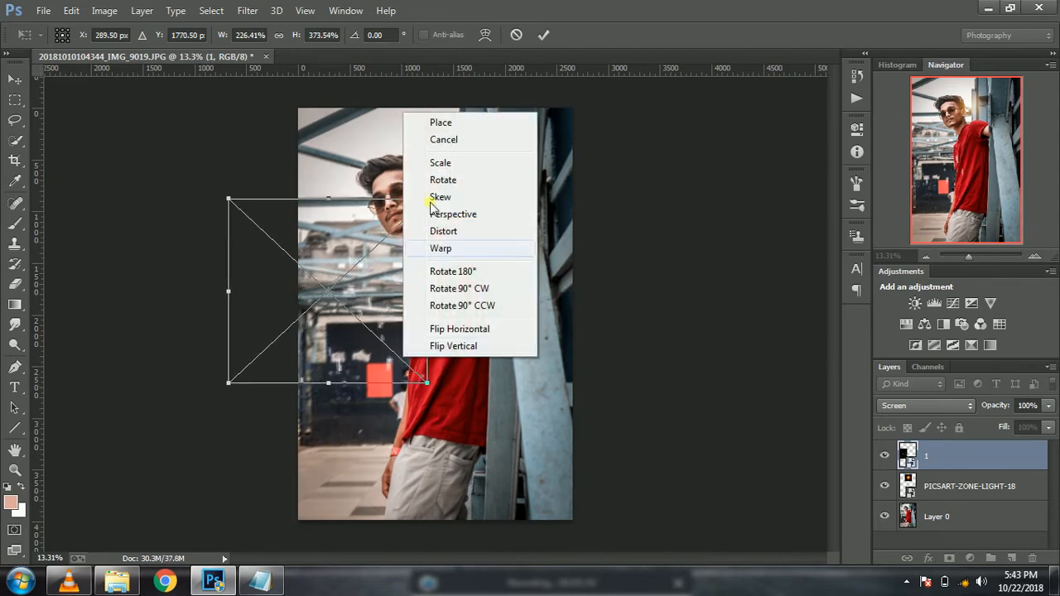
{"action": "left_click", "coordinate": [432, 127]}
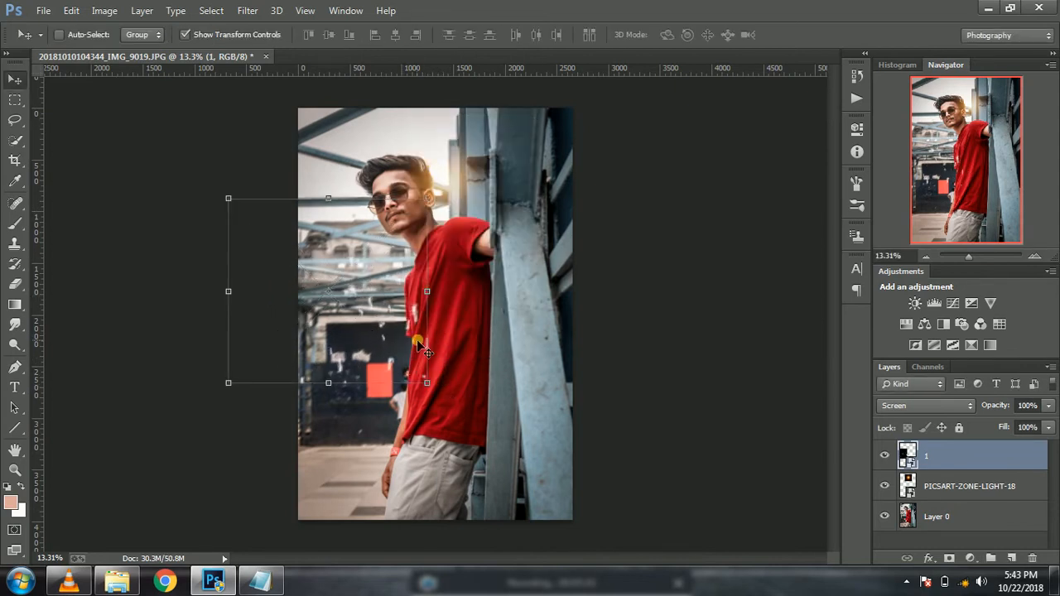
- Enlarge layer 1 to about 285% width and 480% height and reposition it over the photo's left half
{"action": "left_click_drag", "start_coordinate": [417, 340], "coordinate": [407, 348]}
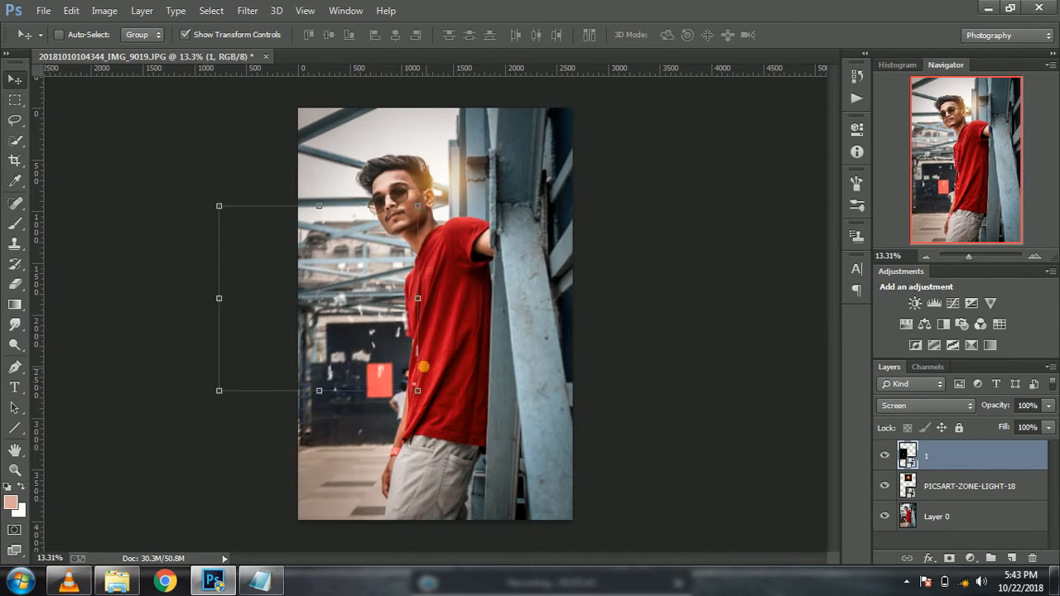
{"action": "left_click_drag", "start_coordinate": [417, 390], "coordinate": [394, 426]}
{"action": "right_click", "coordinate": [387, 175]}
{"action": "left_click", "coordinate": [422, 186]}
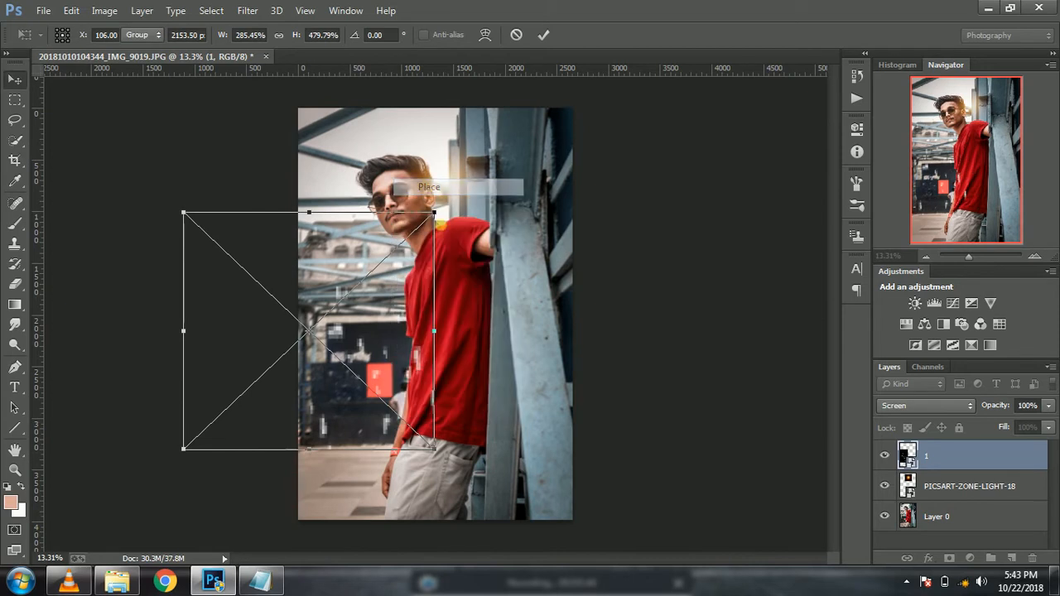
{"action": "left_click_drag", "start_coordinate": [404, 352], "coordinate": [393, 336]}
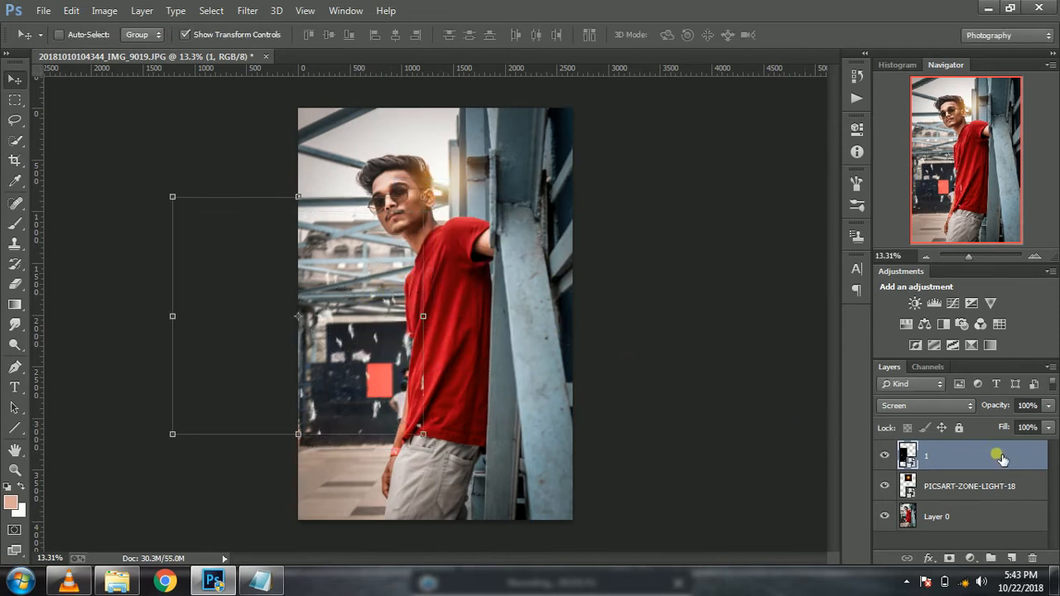
- Duplicate layer 1 over the man's torso and the blue beam, stretching the copy to about 574% height
{"action": "left_click_drag", "start_coordinate": [1001, 458], "coordinate": [1011, 558]}
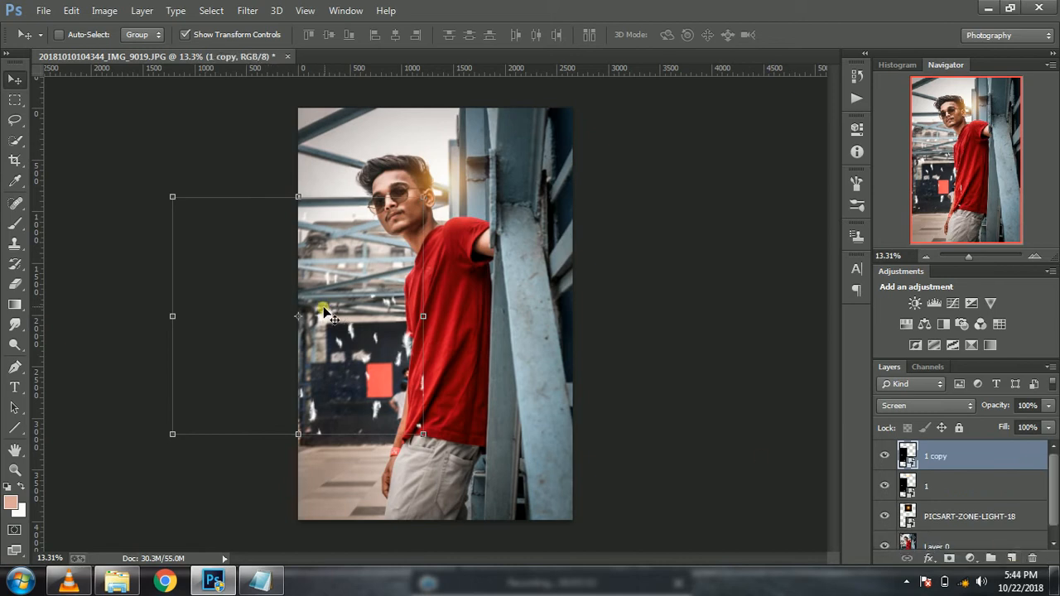
{"action": "left_click_drag", "start_coordinate": [325, 313], "coordinate": [563, 276]}
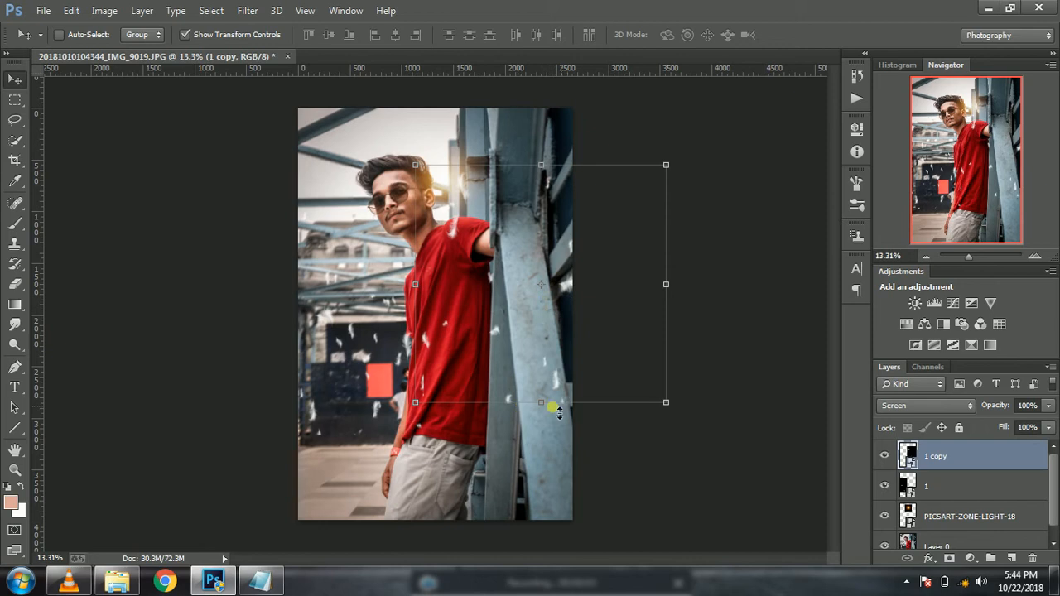
{"action": "left_click_drag", "start_coordinate": [553, 407], "coordinate": [540, 448]}
{"action": "right_click", "coordinate": [563, 349]}
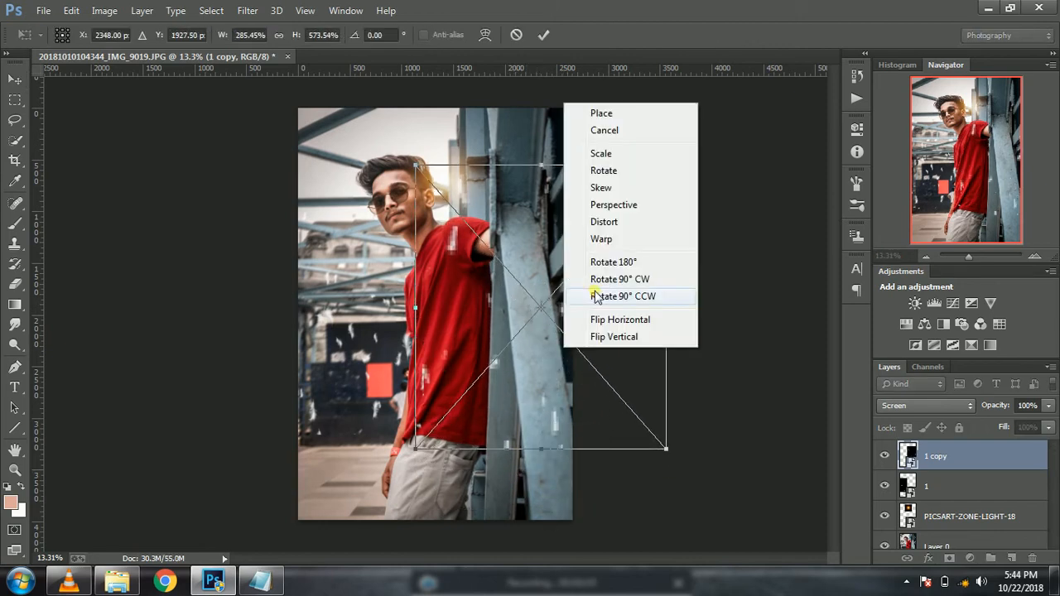
{"action": "left_click", "coordinate": [600, 113]}
{"action": "left_click_drag", "start_coordinate": [520, 294], "coordinate": [514, 290]}
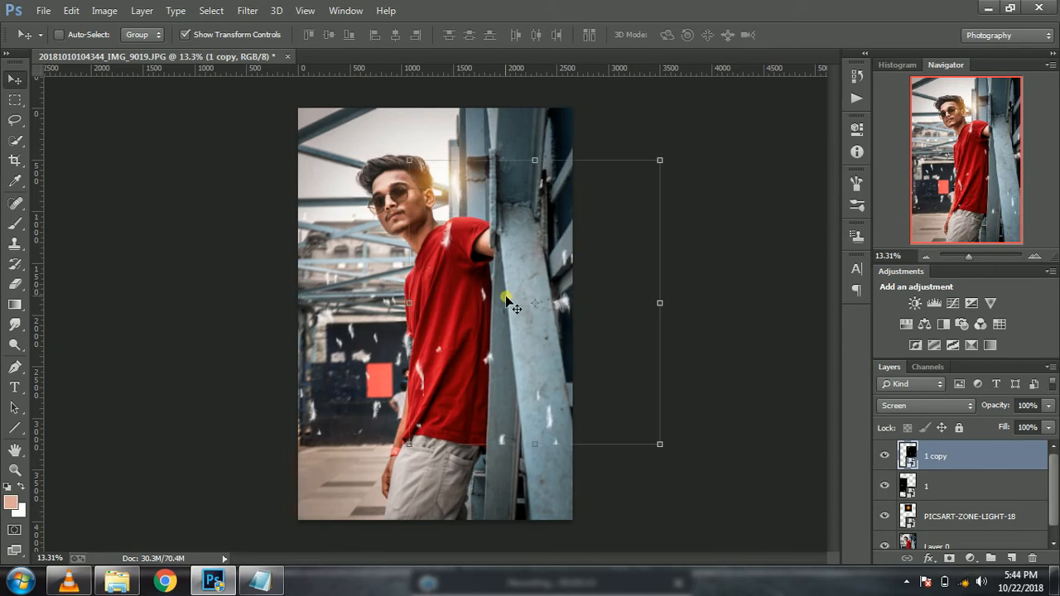
- Shorten the duplicated particle layer and reposition it over the man's torso and the blue beam
{"action": "right_click", "coordinate": [507, 300]}
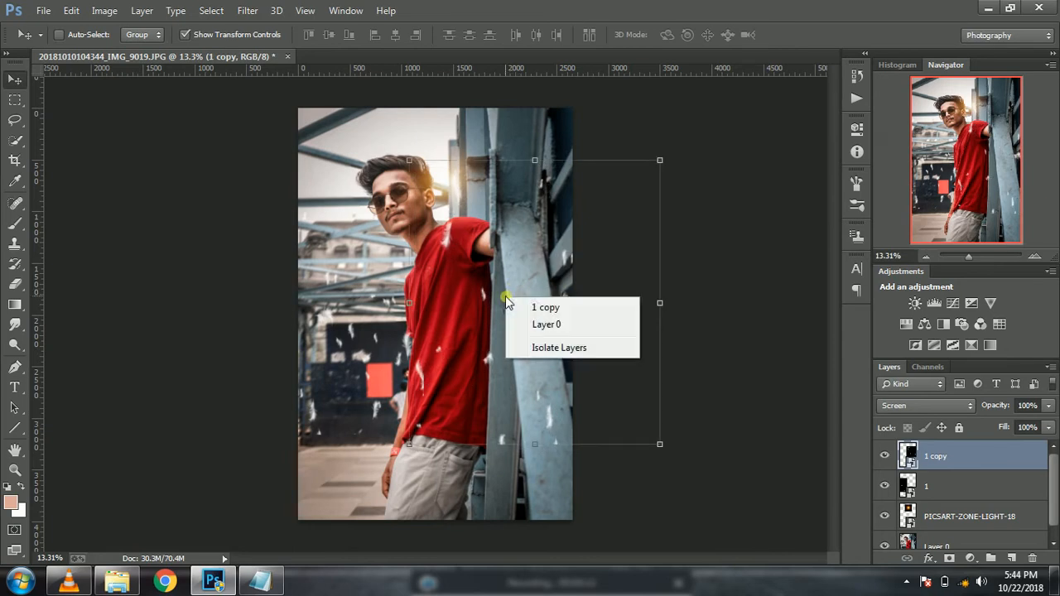
{"action": "left_click", "coordinate": [527, 157]}
{"action": "left_click_drag", "start_coordinate": [531, 159], "coordinate": [542, 190]}
{"action": "right_click", "coordinate": [542, 189]}
{"action": "left_click", "coordinate": [580, 200]}
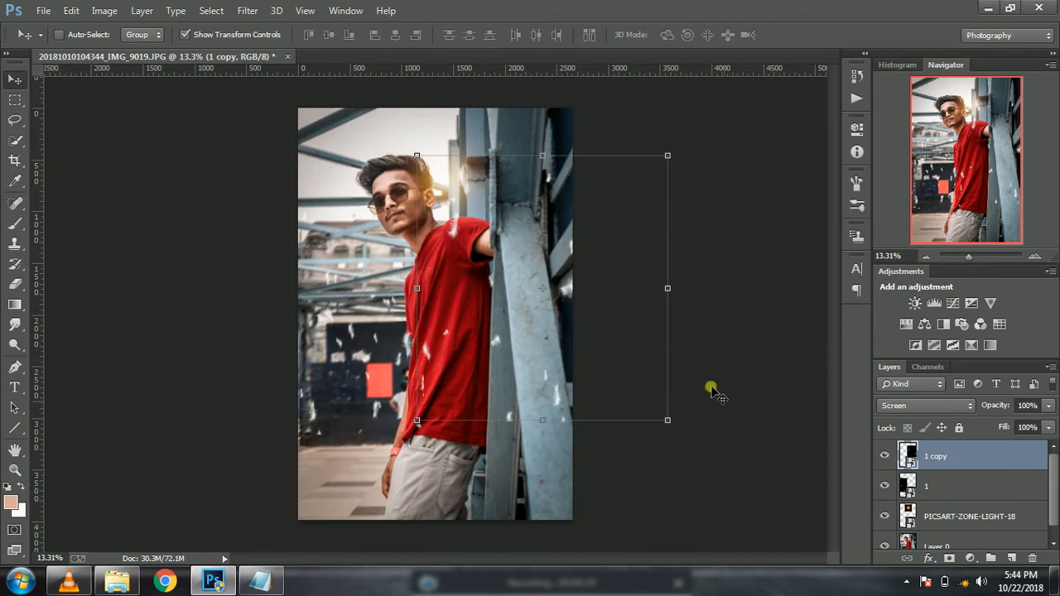
{"action": "right_click", "coordinate": [634, 344]}
{"action": "left_click", "coordinate": [649, 321]}
- Duplicate layer 1 again and move the new copy over the floor and the man's trousers in the photo's lower left
{"action": "left_click_drag", "start_coordinate": [974, 488], "coordinate": [1011, 558]}
{"action": "left_click_drag", "start_coordinate": [441, 312], "coordinate": [521, 559]}
{"action": "left_click_drag", "start_coordinate": [477, 495], "coordinate": [286, 393]}
{"action": "left_click_drag", "start_coordinate": [369, 402], "coordinate": [418, 449]}
{"action": "right_click", "coordinate": [411, 445]}
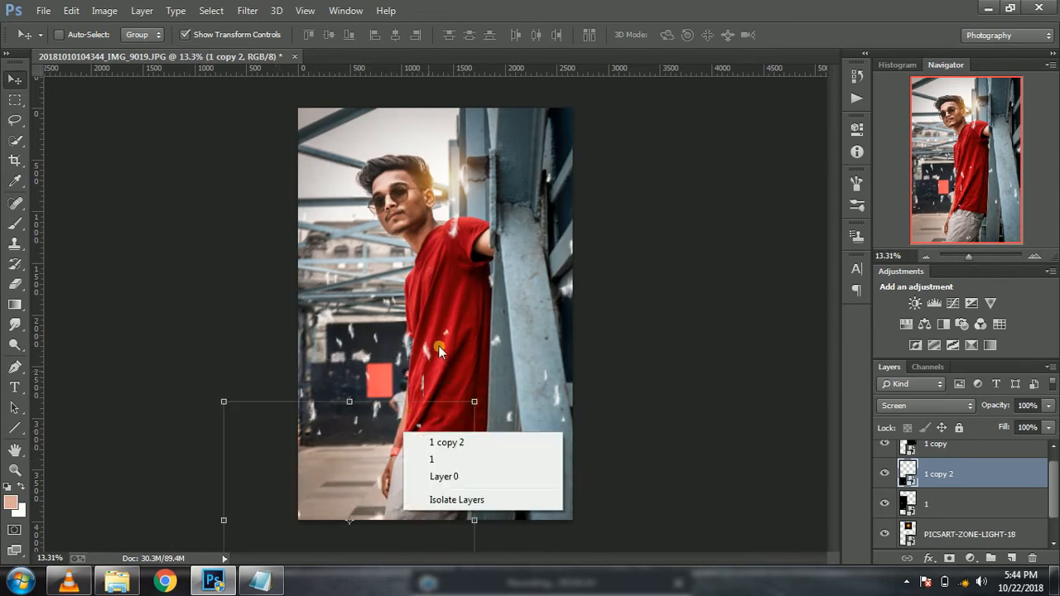
{"action": "left_click", "coordinate": [534, 400]}
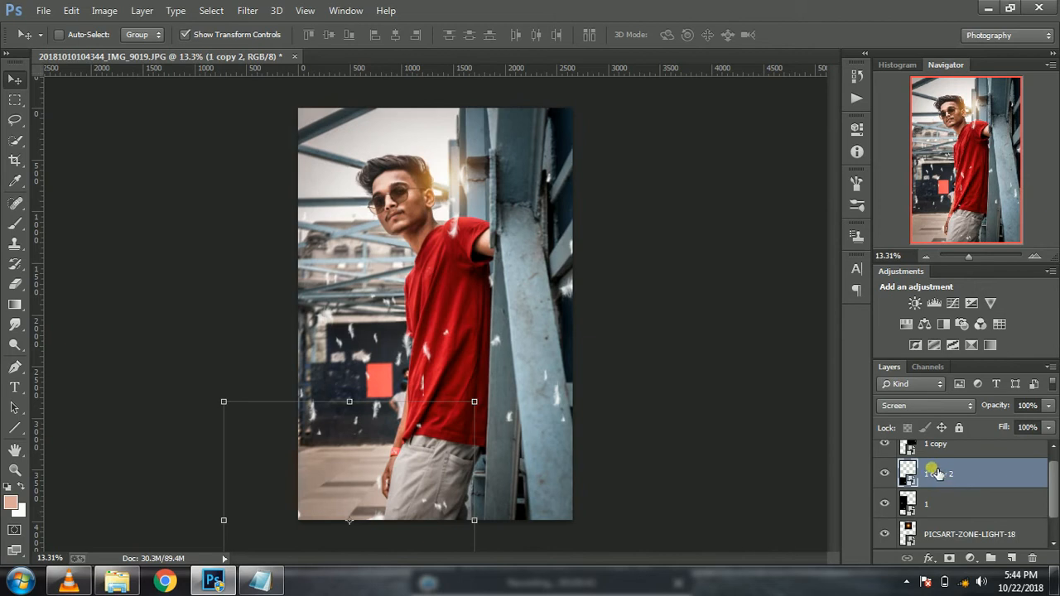
- Merge layers 1, 1 copy and 1 copy 2, and reapply the last Motion Blur to the merged layer
{"action": "left_click", "coordinate": [965, 503], "text": "shift"}
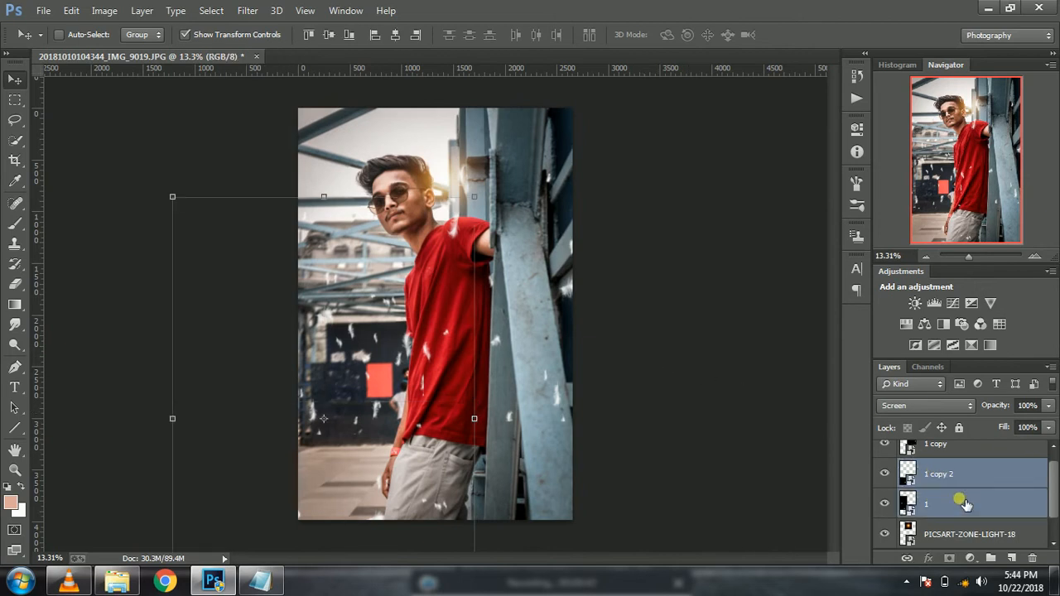
{"action": "left_click", "coordinate": [956, 453], "text": "shift"}
{"action": "right_click", "coordinate": [952, 451]}
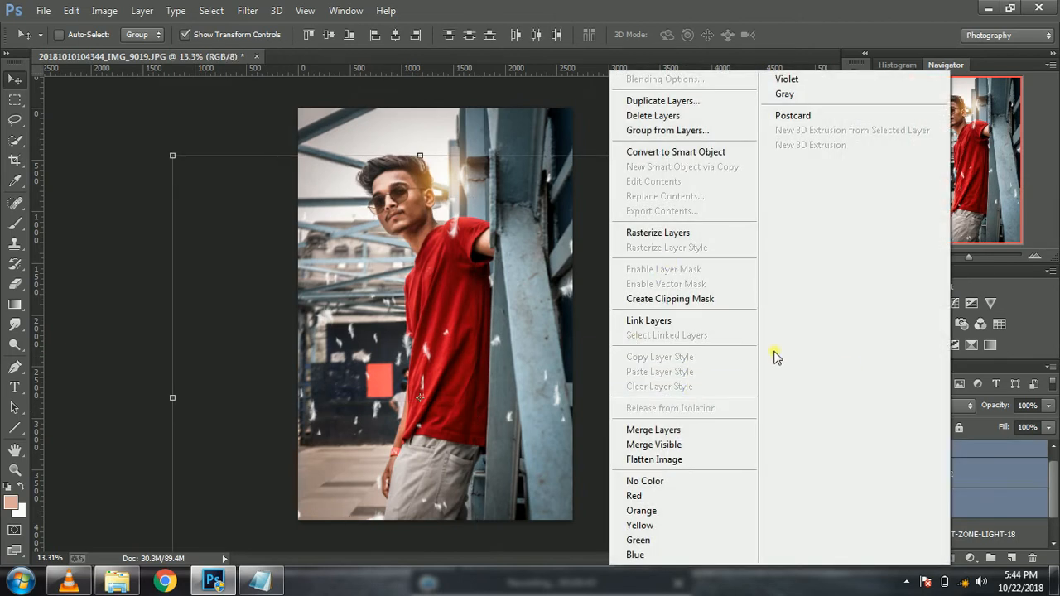
{"action": "left_click", "coordinate": [680, 430]}
{"action": "left_click", "coordinate": [239, 11]}
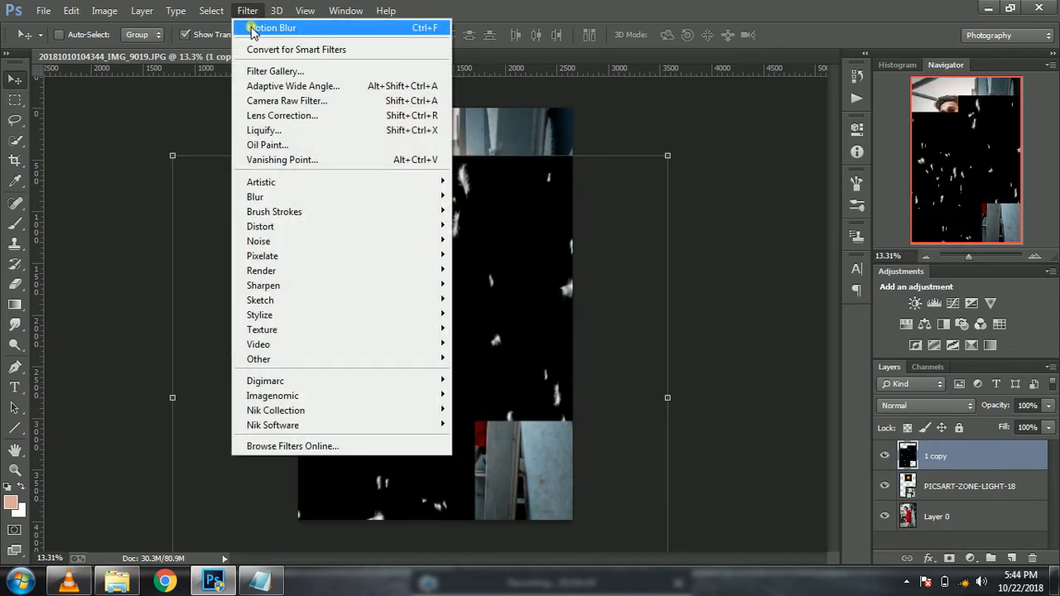
{"action": "left_click", "coordinate": [251, 29]}
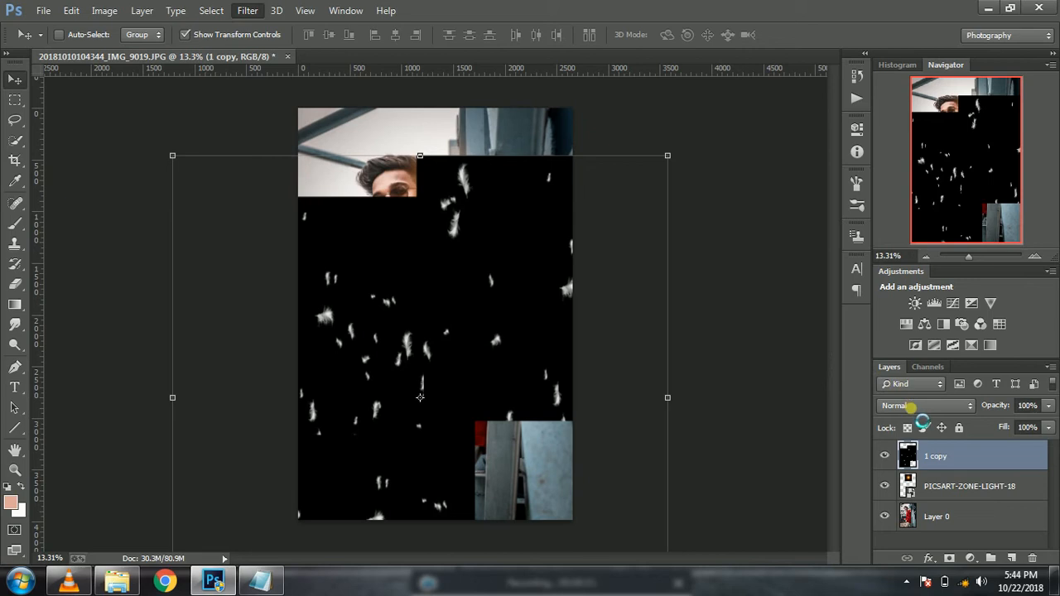
- Set the merged particle layer's blend mode to Screen and shift the particles slightly up and to the left over the portrait
{"action": "key", "text": "shift+Up"}
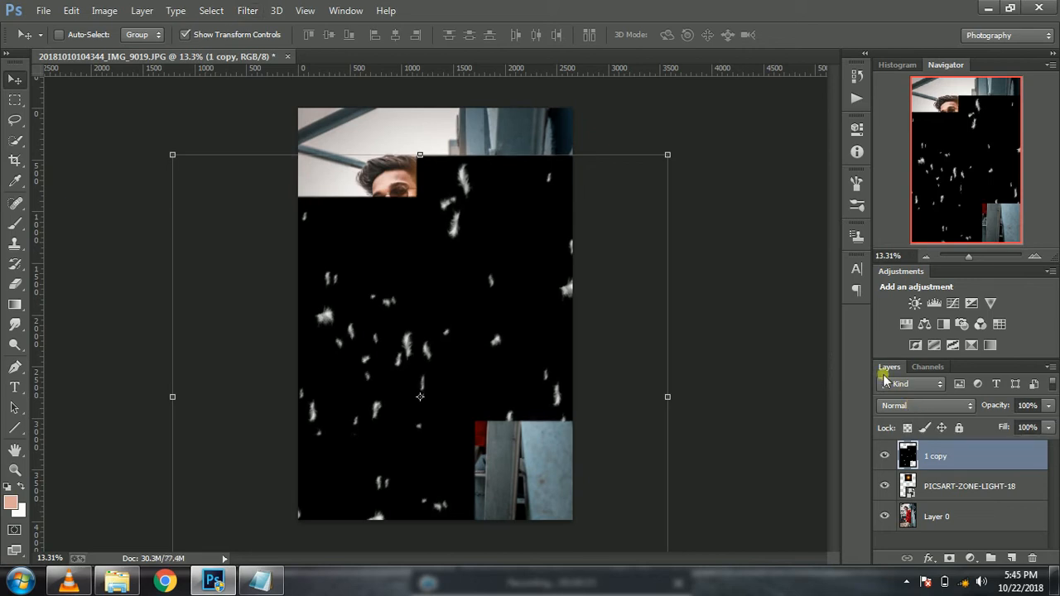
{"action": "left_click", "coordinate": [924, 406]}
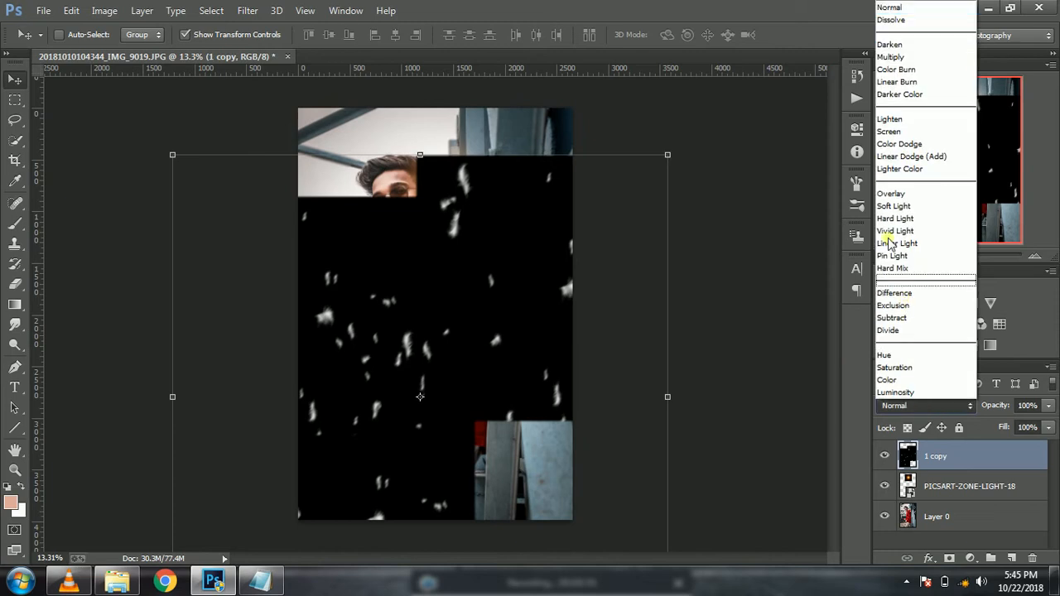
{"action": "left_click", "coordinate": [883, 137]}
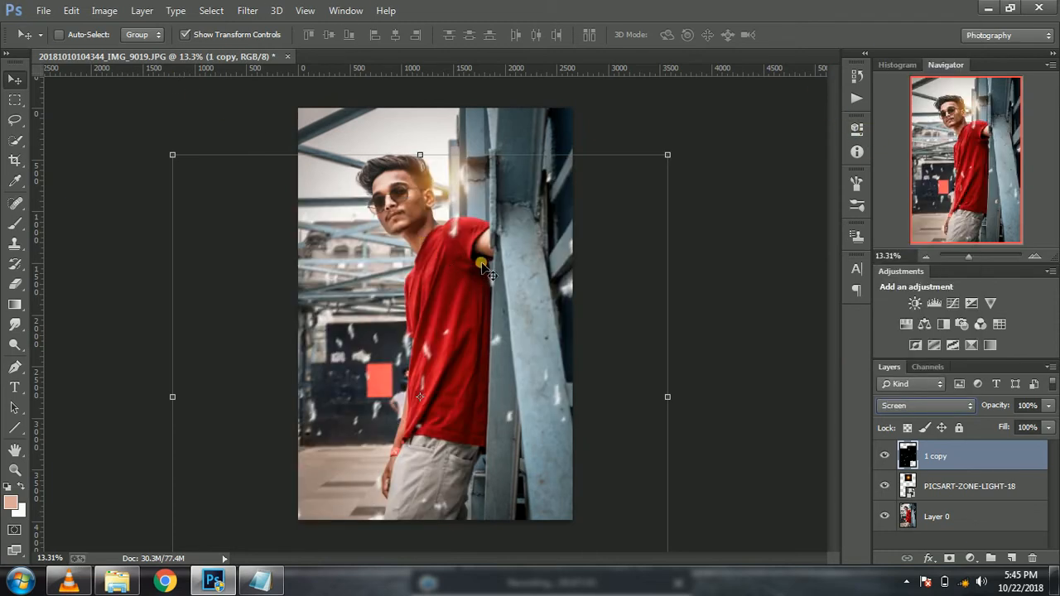
{"action": "mouse_move", "coordinate": [481, 256]}
{"action": "left_mouse_down"}
{"action": "mouse_move", "coordinate": [486, 245]}
{"action": "mouse_move", "coordinate": [468, 266]}
{"action": "left_mouse_up"}
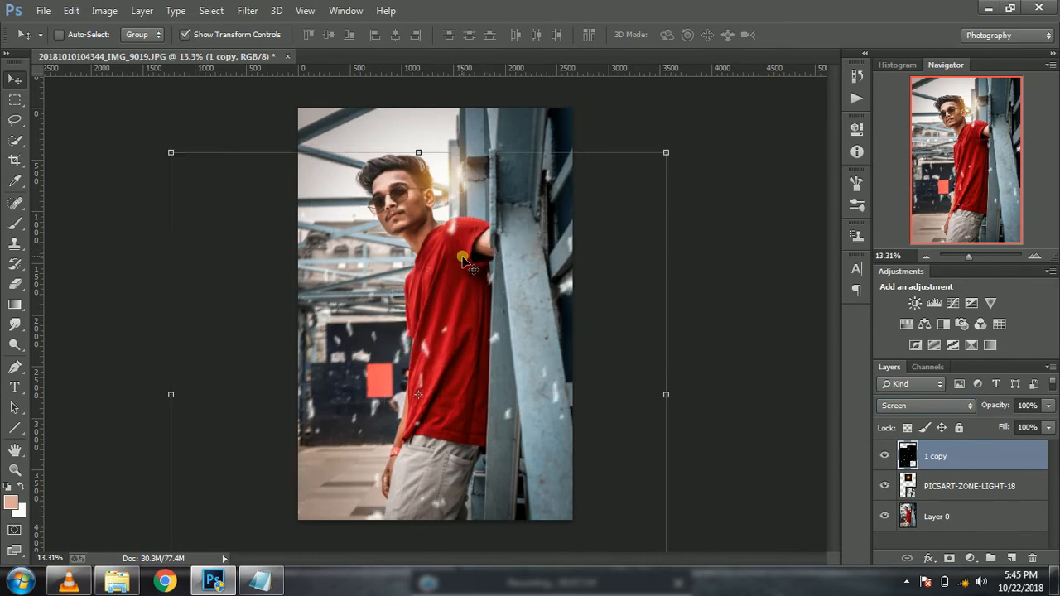
- Erase particles from the front of the man's red T-shirt on the 1 copy layer with a soft Eraser brush
{"action": "left_click", "coordinate": [16, 286]}
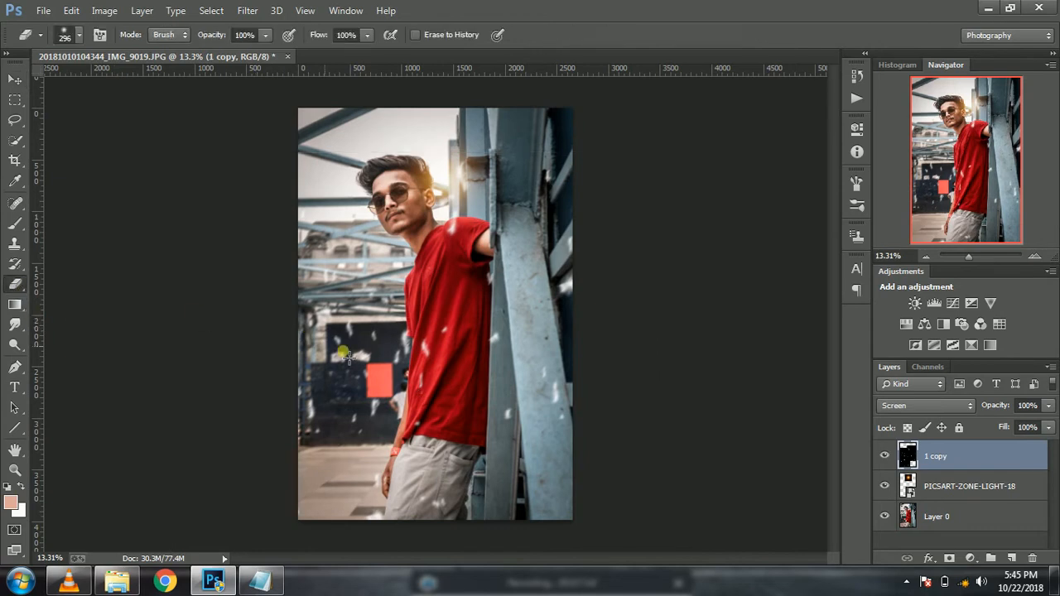
{"action": "left_click", "coordinate": [78, 35]}
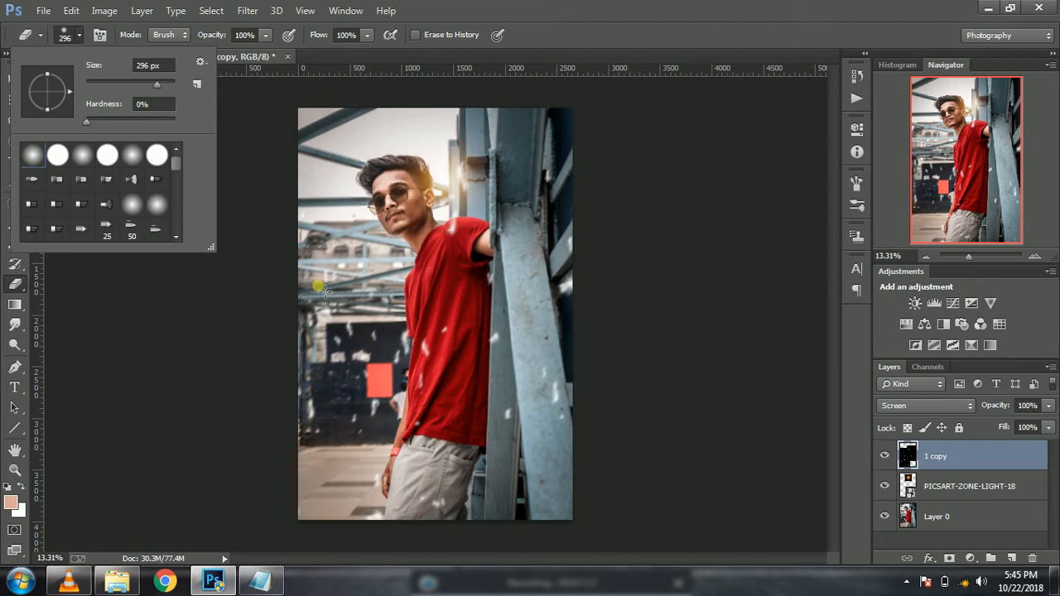
{"action": "left_click", "coordinate": [435, 321]}
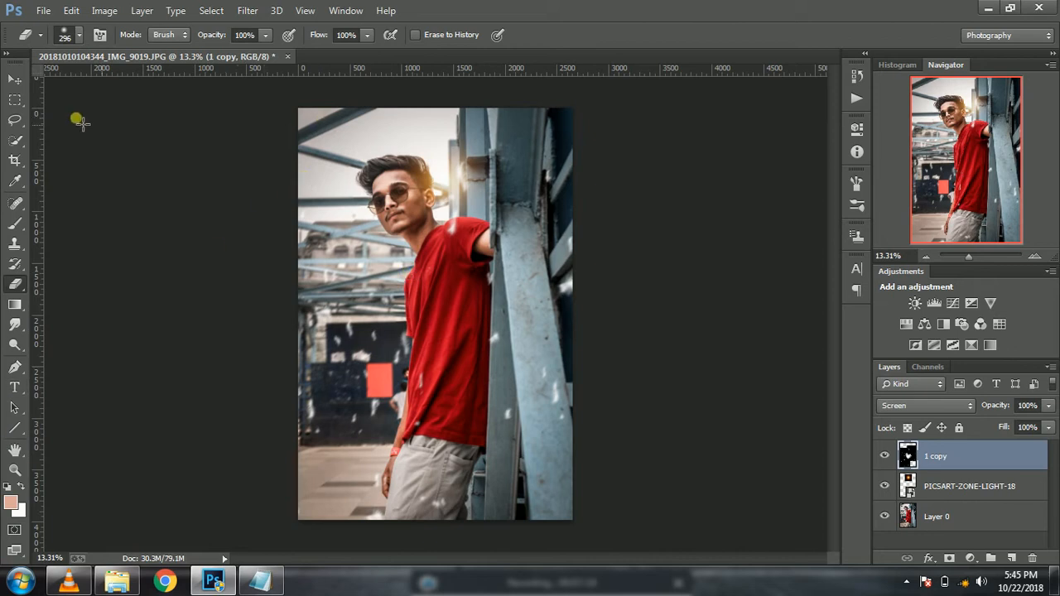
- Move the 1 copy particle layer slightly down over the portrait and turn off Show Transform Controls
{"action": "left_click", "coordinate": [15, 78]}
{"action": "left_click_drag", "start_coordinate": [449, 344], "coordinate": [505, 368]}
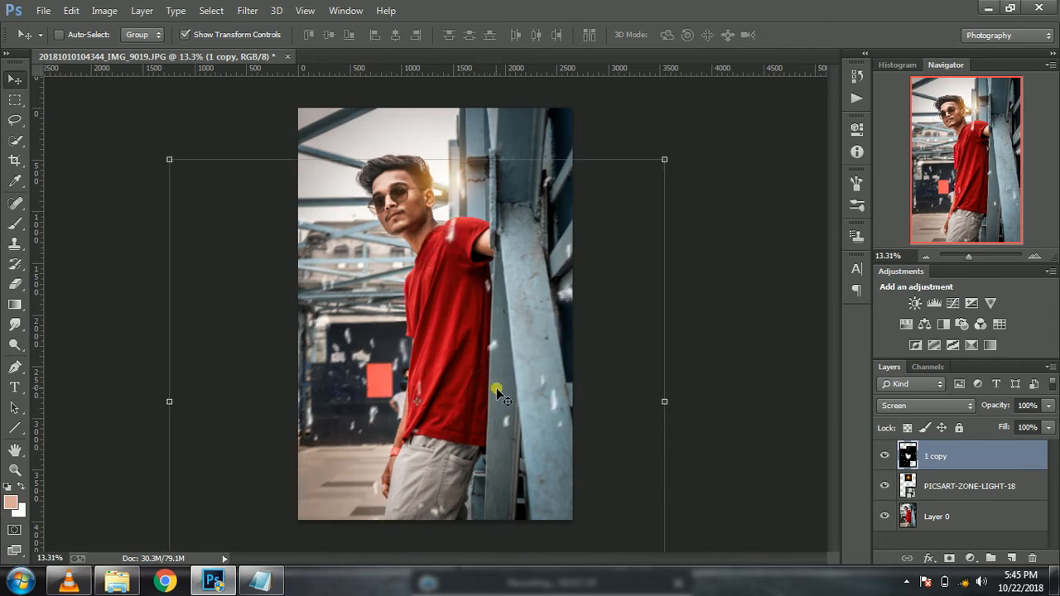
{"action": "right_click", "coordinate": [456, 323]}
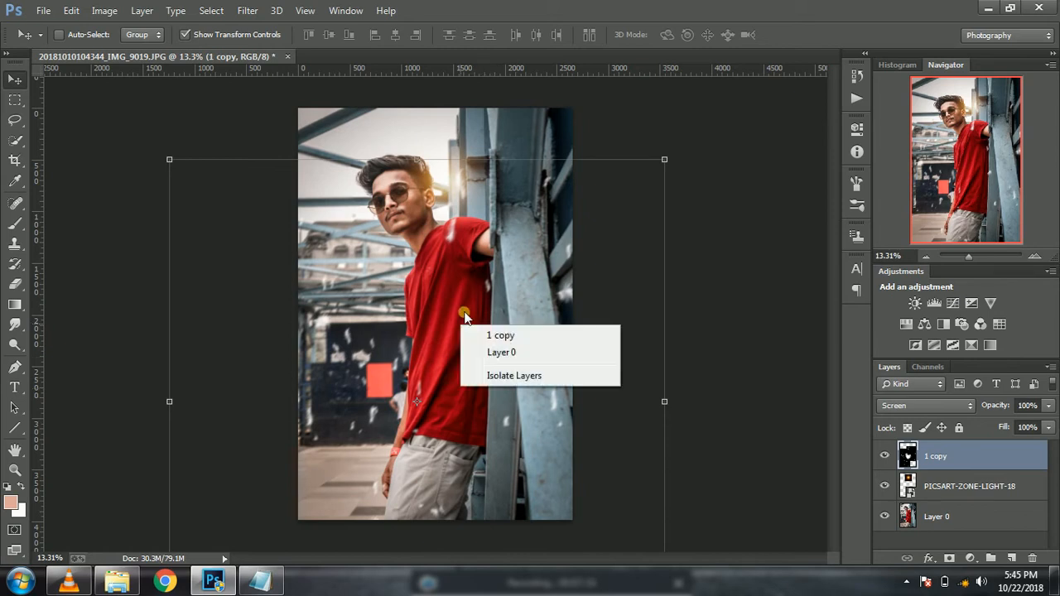
{"action": "left_click", "coordinate": [417, 309]}
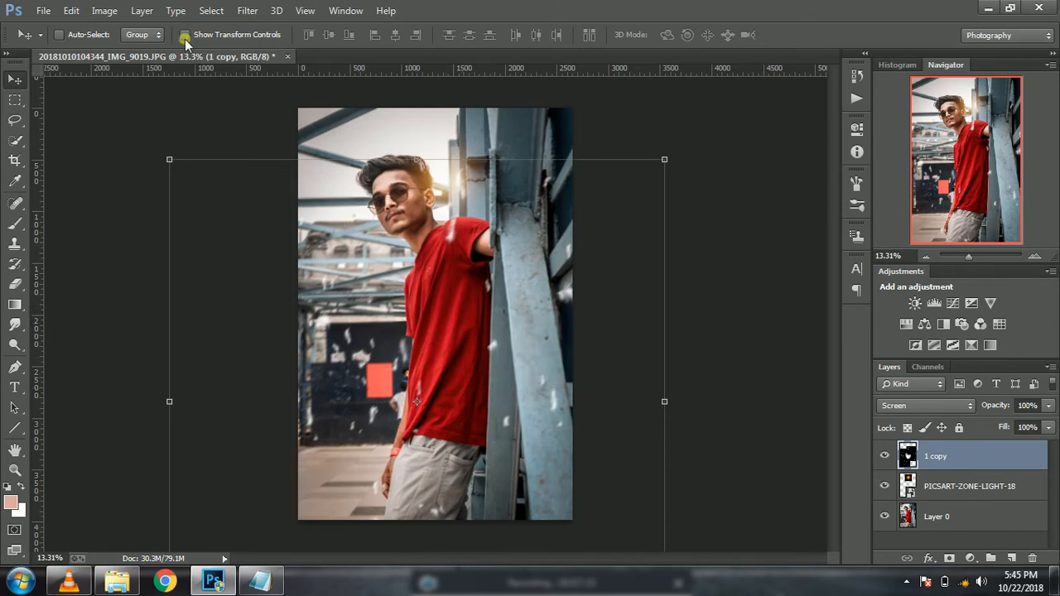
{"action": "left_click", "coordinate": [183, 35]}
{"action": "left_click", "coordinate": [116, 582]}
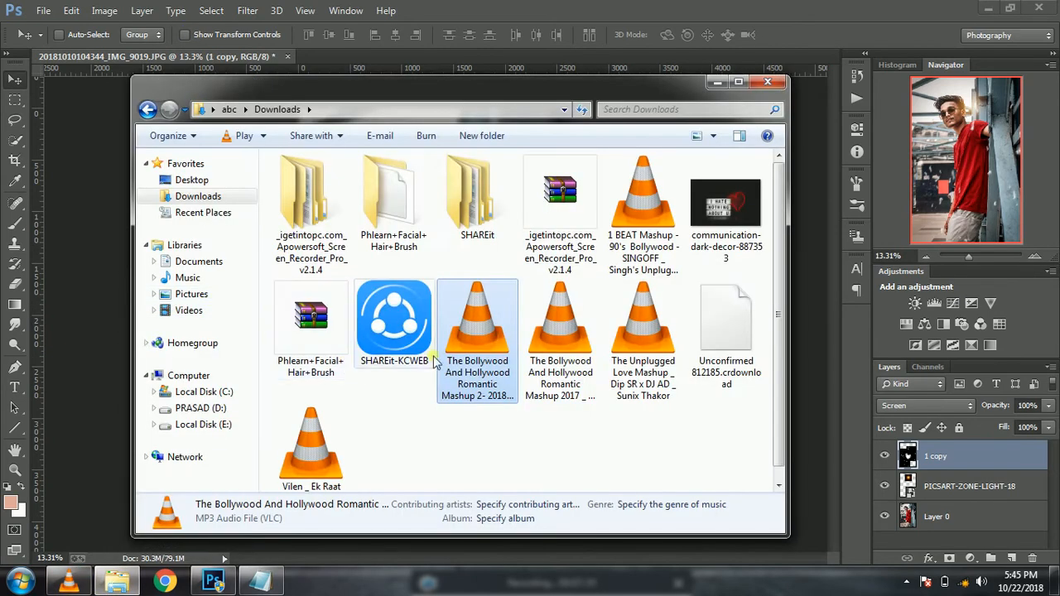
{"action": "left_click_drag", "start_coordinate": [556, 331], "coordinate": [89, 587]}
{"action": "left_click", "coordinate": [134, 494]}
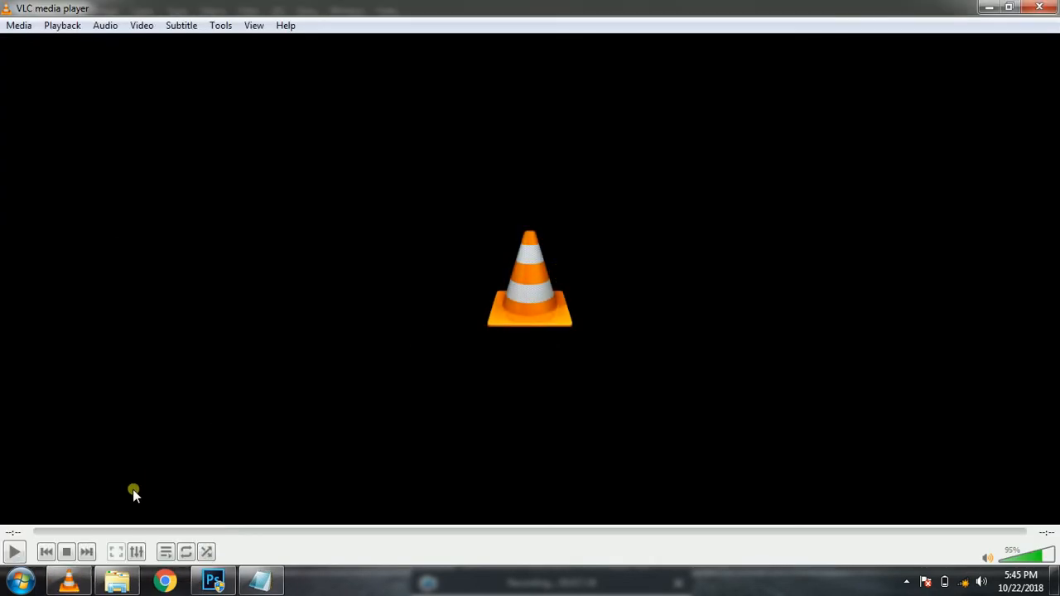
{"action": "left_click", "coordinate": [988, 7]}
{"action": "left_click", "coordinate": [768, 80]}
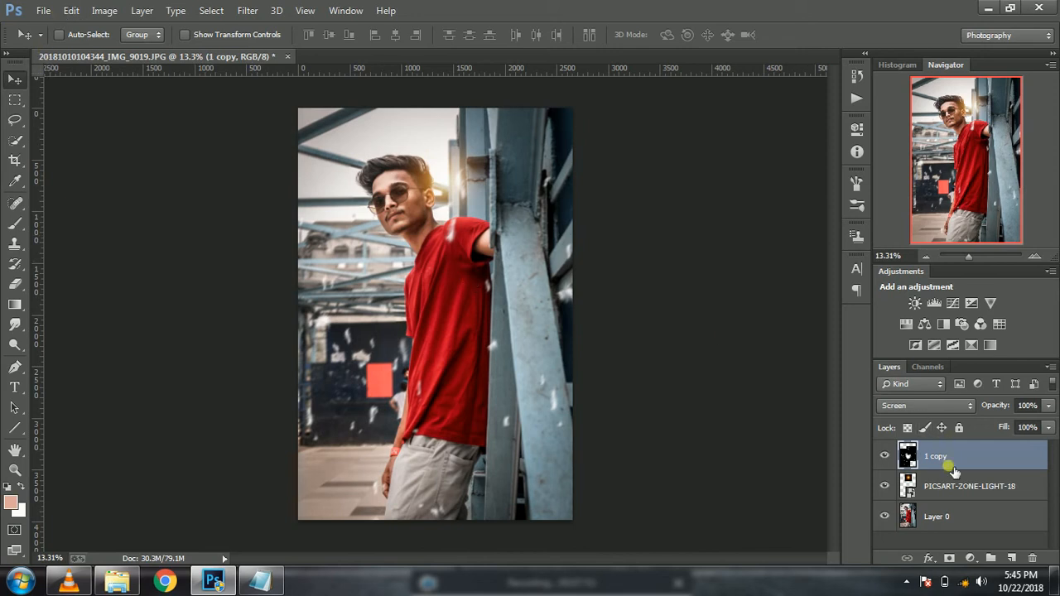
- Place the signature image from the my photos folder on drive D as an embedded layer in the portrait
{"action": "left_click", "coordinate": [43, 10]}
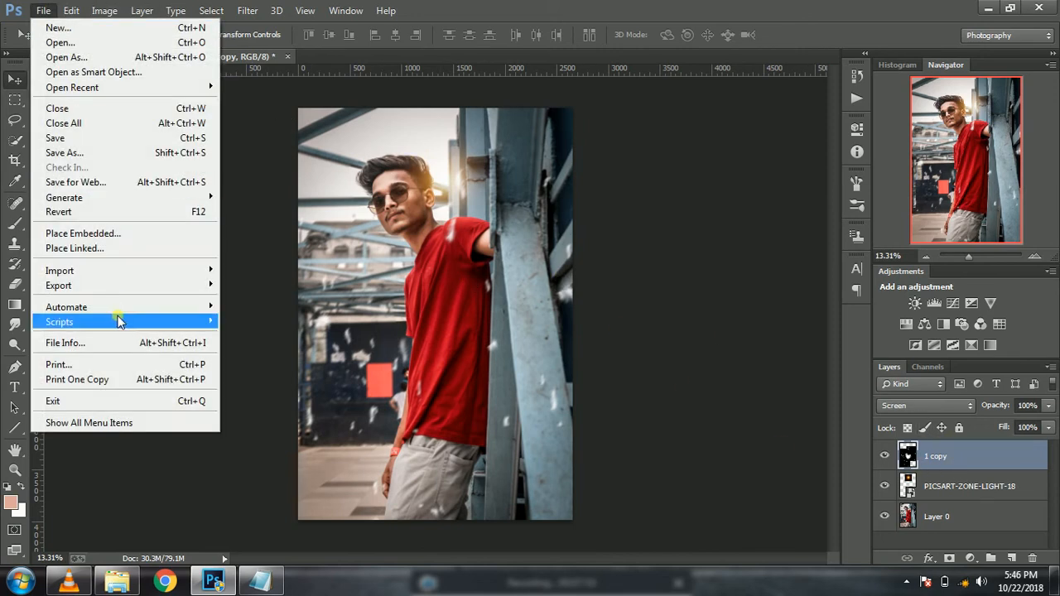
{"action": "left_click", "coordinate": [132, 238]}
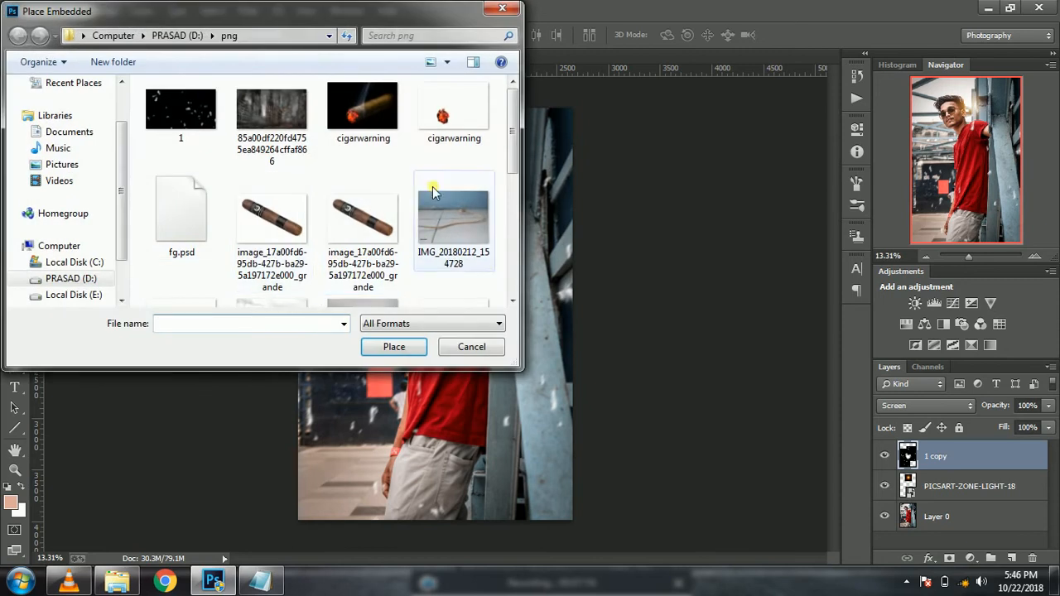
{"action": "scroll", "coordinate": [512, 164], "scroll_direction": "down", "scroll_amount": 1}
{"action": "left_click_drag", "start_coordinate": [512, 164], "coordinate": [501, 247]}
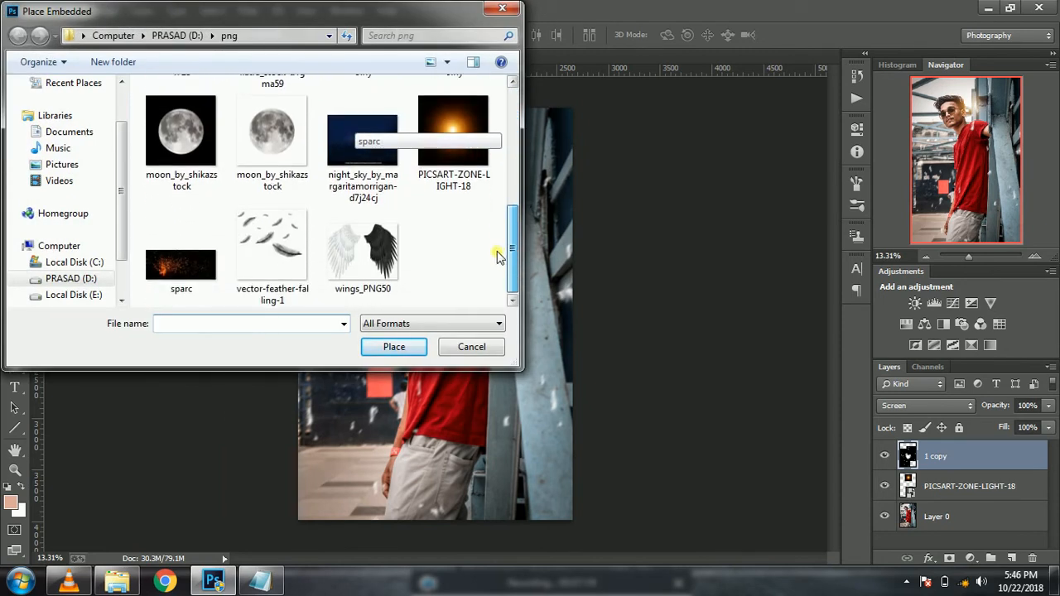
{"action": "left_click", "coordinate": [178, 36]}
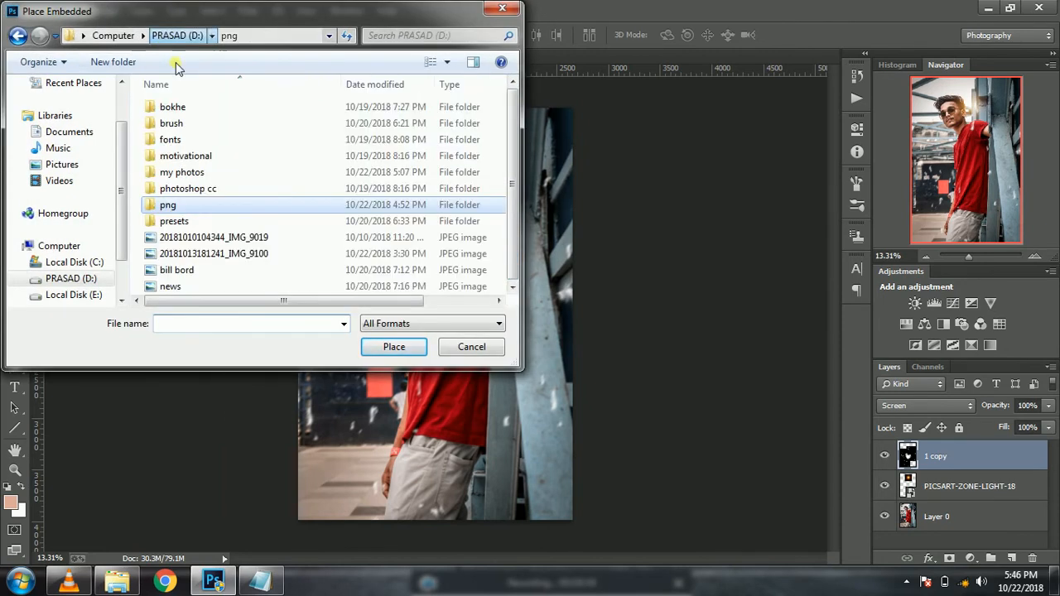
{"action": "double_click", "coordinate": [218, 173]}
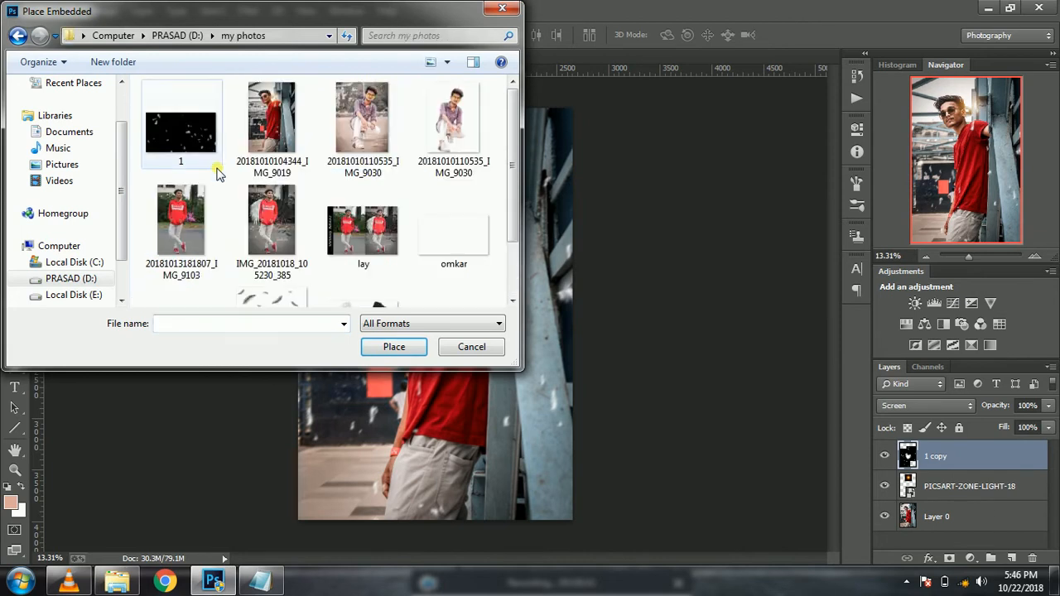
{"action": "left_click_drag", "start_coordinate": [502, 224], "coordinate": [505, 281]}
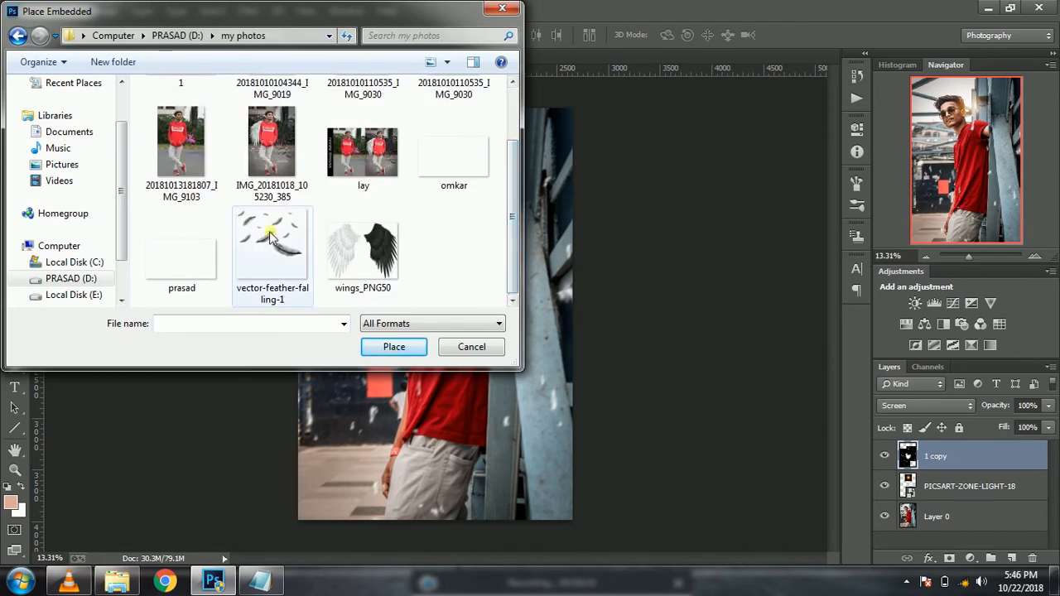
{"action": "left_click", "coordinate": [201, 243]}
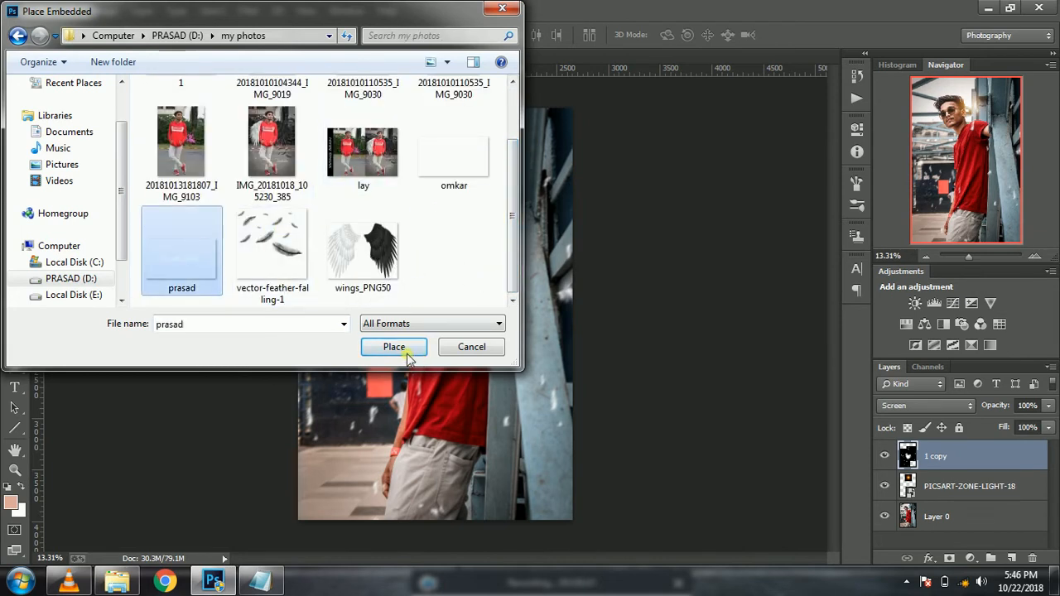
{"action": "left_click", "coordinate": [394, 347]}
- Scale the signature to about 832% width and 1292% height, commit the placement and move it onto the dark wall beside the man
{"action": "mouse_move", "coordinate": [445, 321]}
{"action": "left_mouse_down"}
{"action": "mouse_move", "coordinate": [481, 325]}
{"action": "mouse_move", "coordinate": [532, 401]}
{"action": "left_mouse_up"}
{"action": "right_click", "coordinate": [497, 377]}
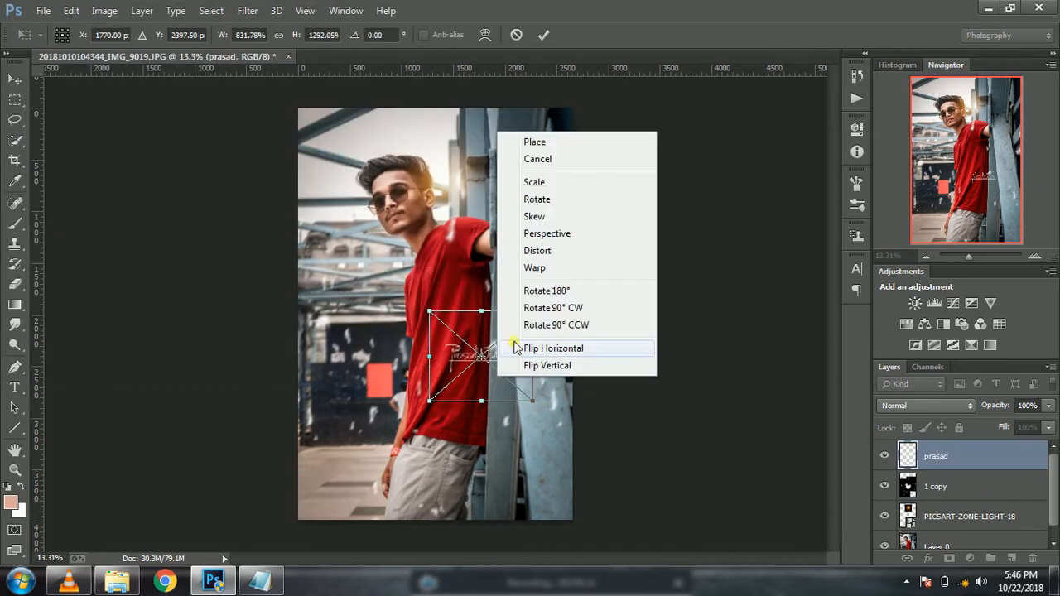
{"action": "left_click", "coordinate": [533, 140]}
{"action": "mouse_move", "coordinate": [472, 358]}
{"action": "left_mouse_down"}
{"action": "mouse_move", "coordinate": [392, 389]}
{"action": "mouse_move", "coordinate": [337, 388]}
{"action": "left_mouse_up"}
{"action": "right_click", "coordinate": [419, 388]}
{"action": "left_click", "coordinate": [461, 370]}
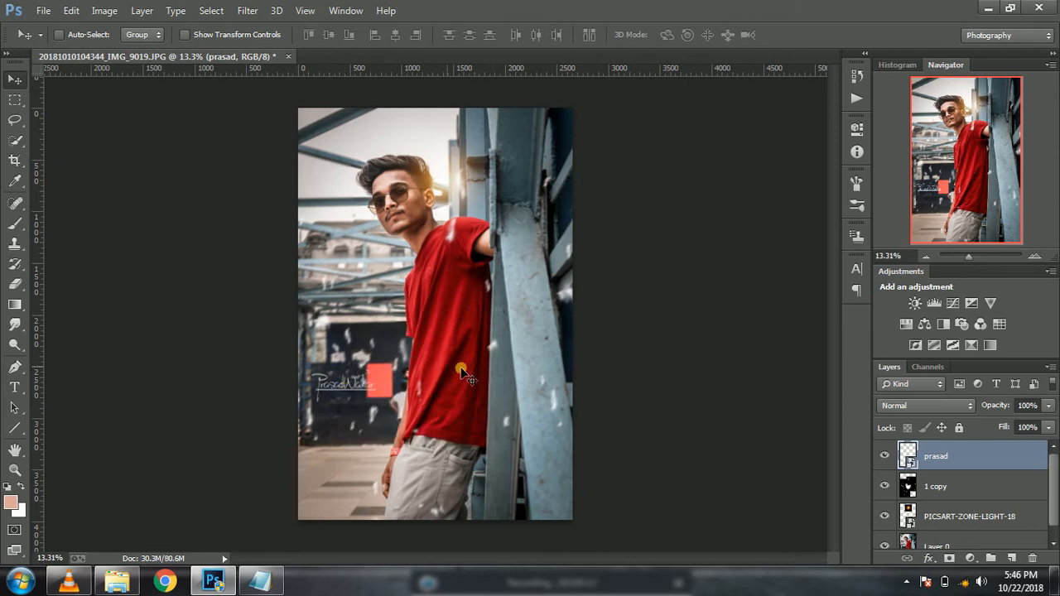
- Add Inner Glow and Outer Glow to the signature layer and move it down to the dark wall's lower edge
{"action": "left_click", "coordinate": [967, 405]}
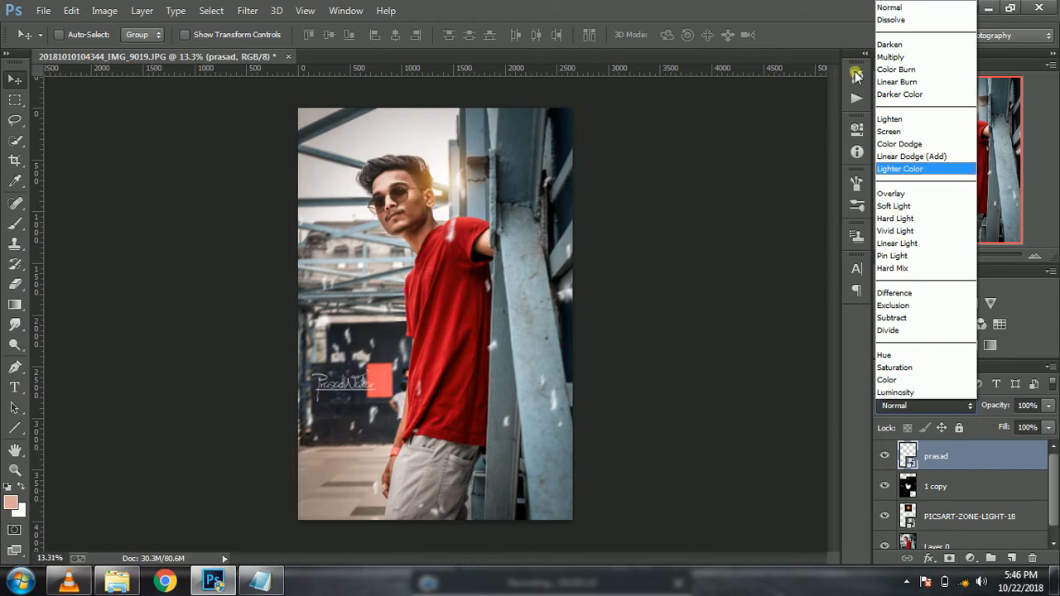
{"action": "left_click", "coordinate": [984, 458]}
{"action": "right_click", "coordinate": [981, 456]}
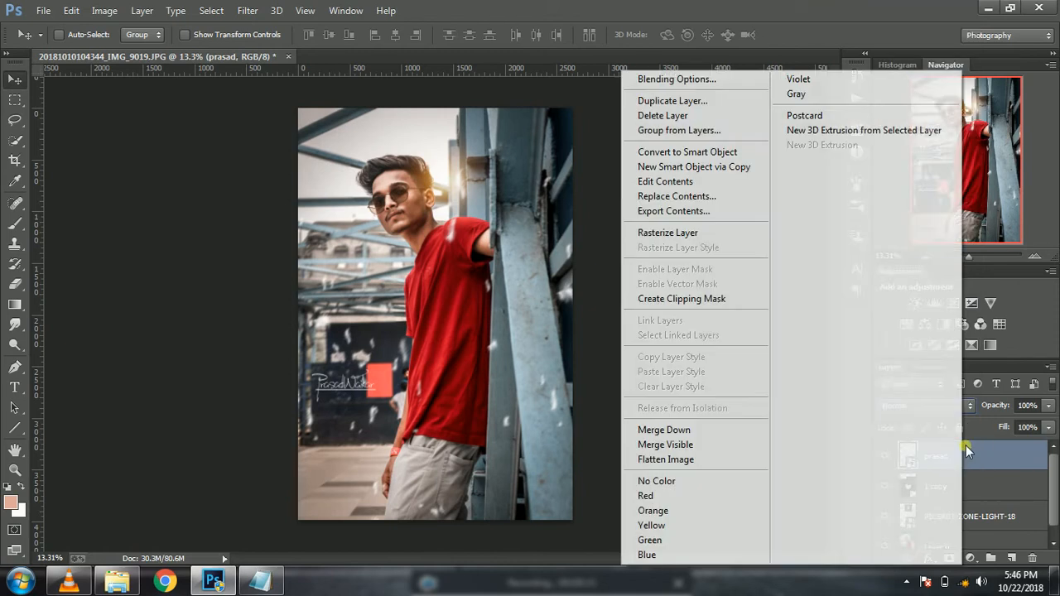
{"action": "left_click", "coordinate": [723, 82]}
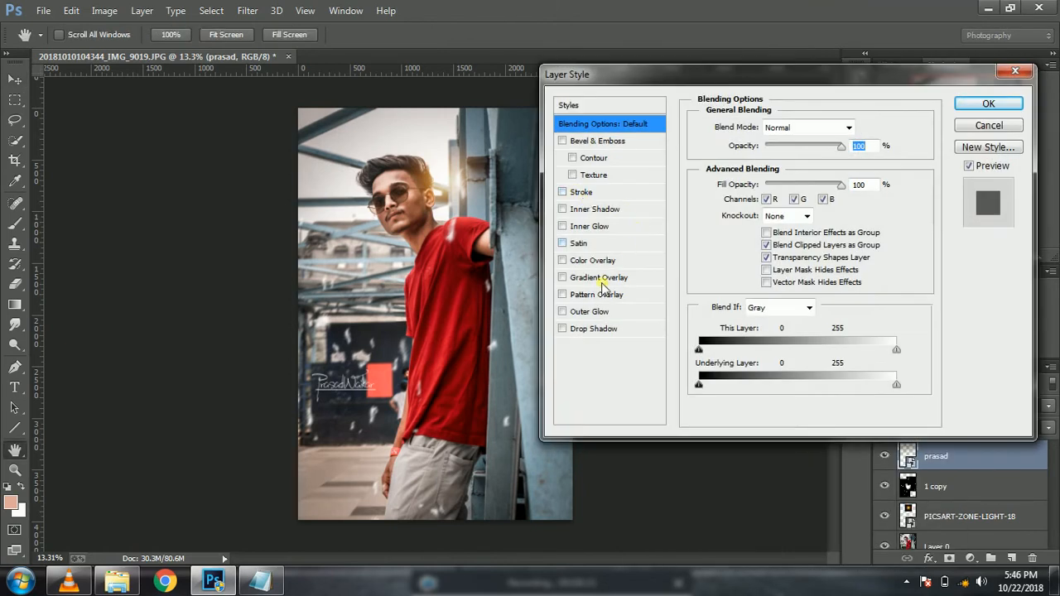
{"action": "left_click", "coordinate": [562, 311]}
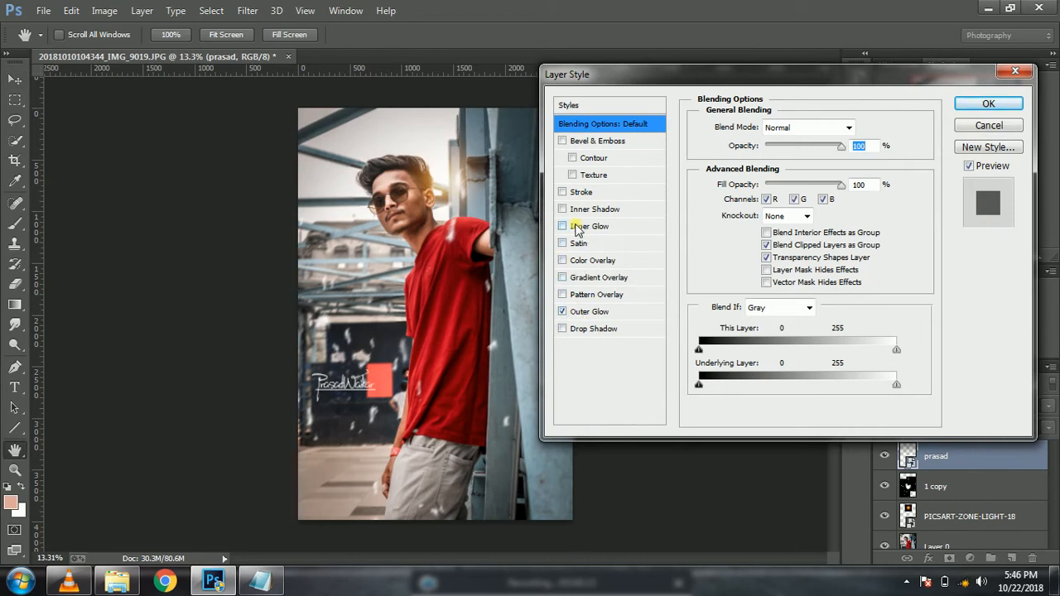
{"action": "left_click", "coordinate": [988, 103]}
{"action": "key", "text": "v"}
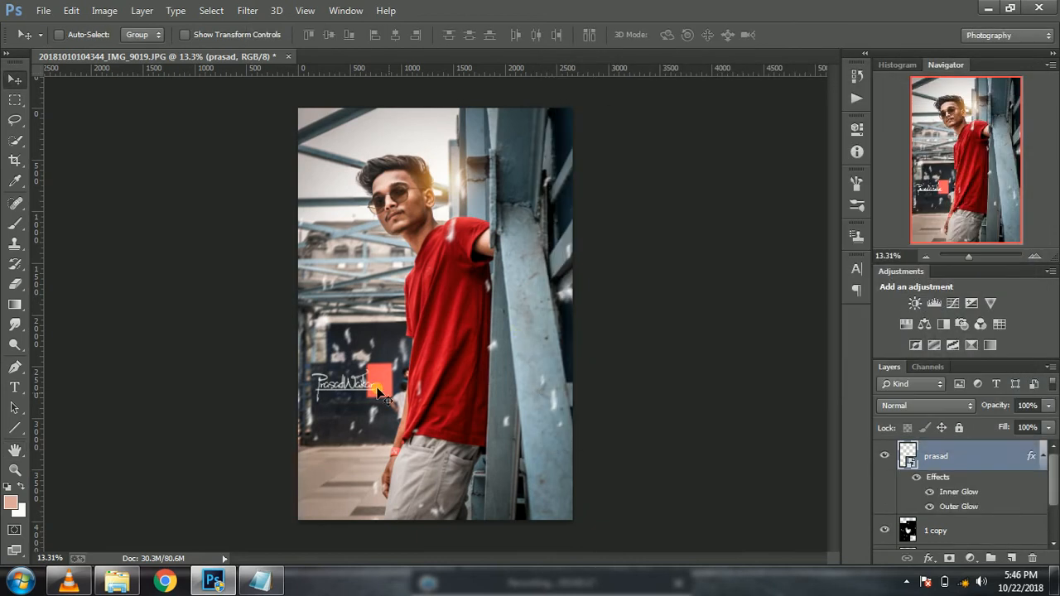
{"action": "left_click_drag", "start_coordinate": [370, 387], "coordinate": [380, 419]}
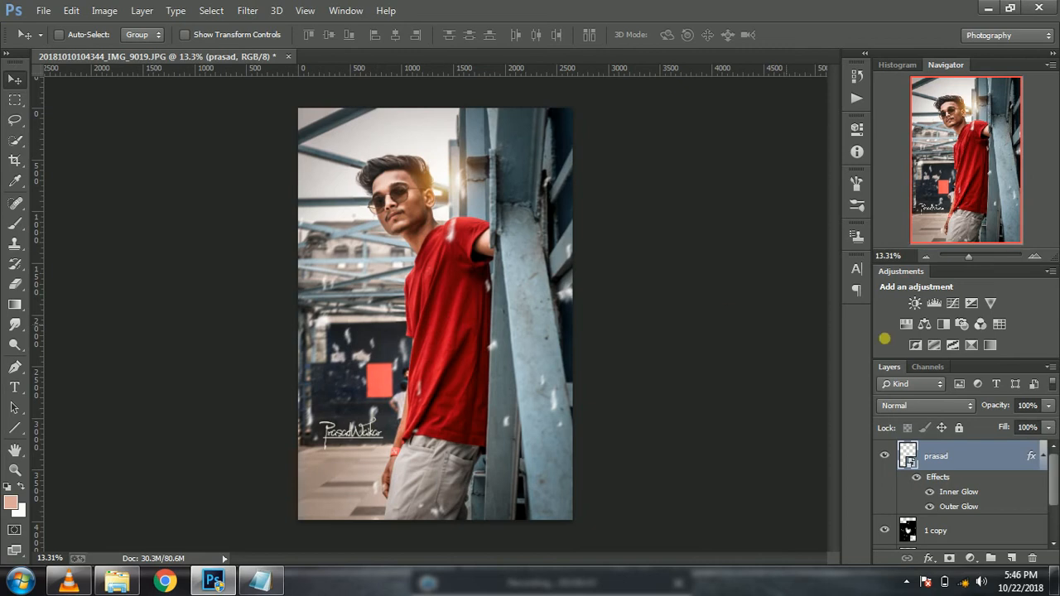
- Select the 1 copy layer, close the Downloads folder window behind Photoshop and return to the portrait
{"action": "left_click", "coordinate": [943, 530]}
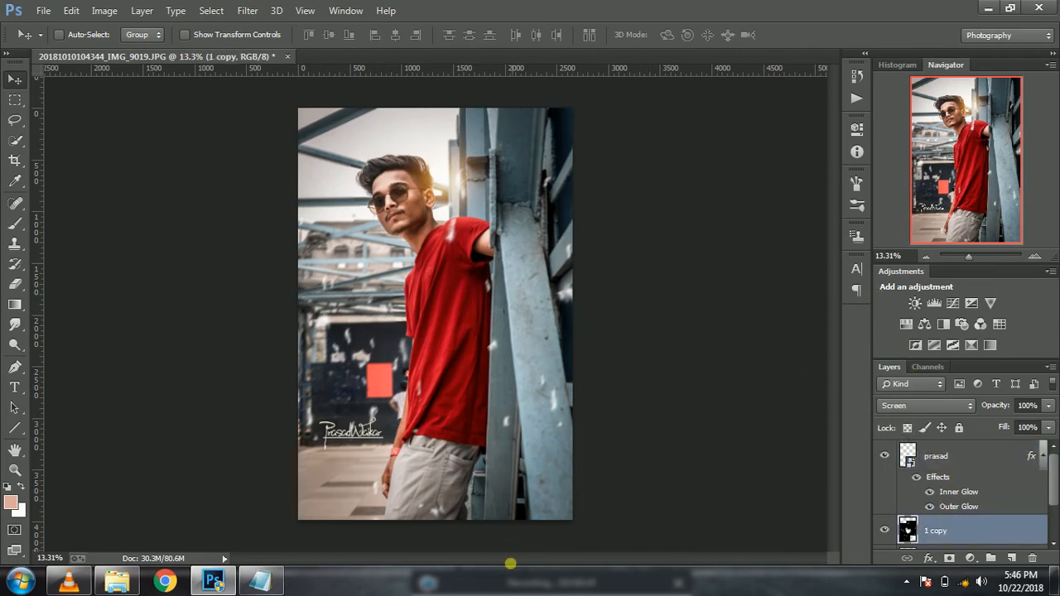
{"action": "left_click", "coordinate": [992, 8]}
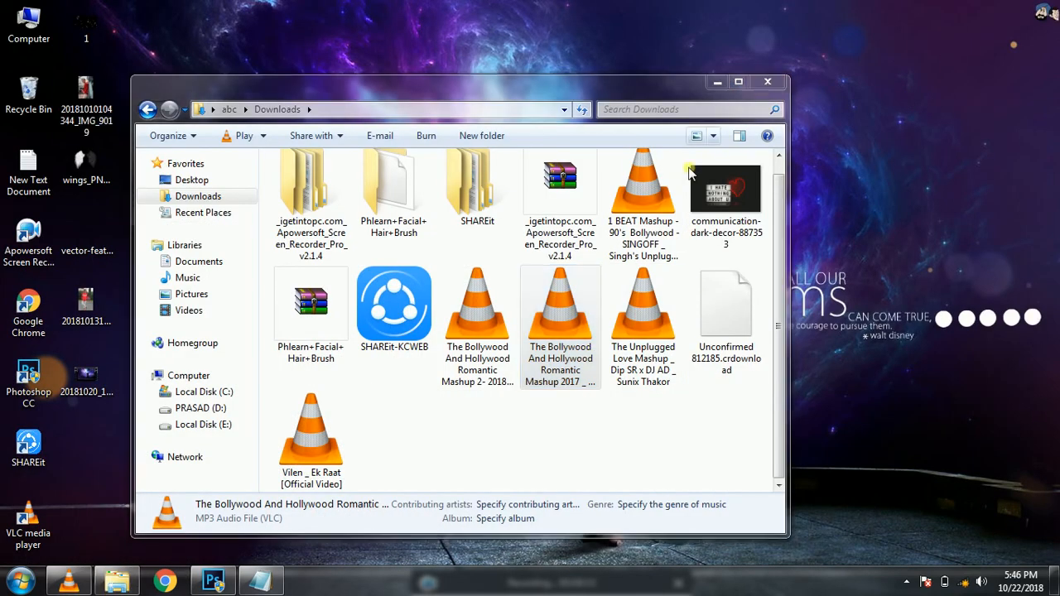
{"action": "left_click", "coordinate": [767, 81]}
{"action": "left_click", "coordinate": [214, 580]}
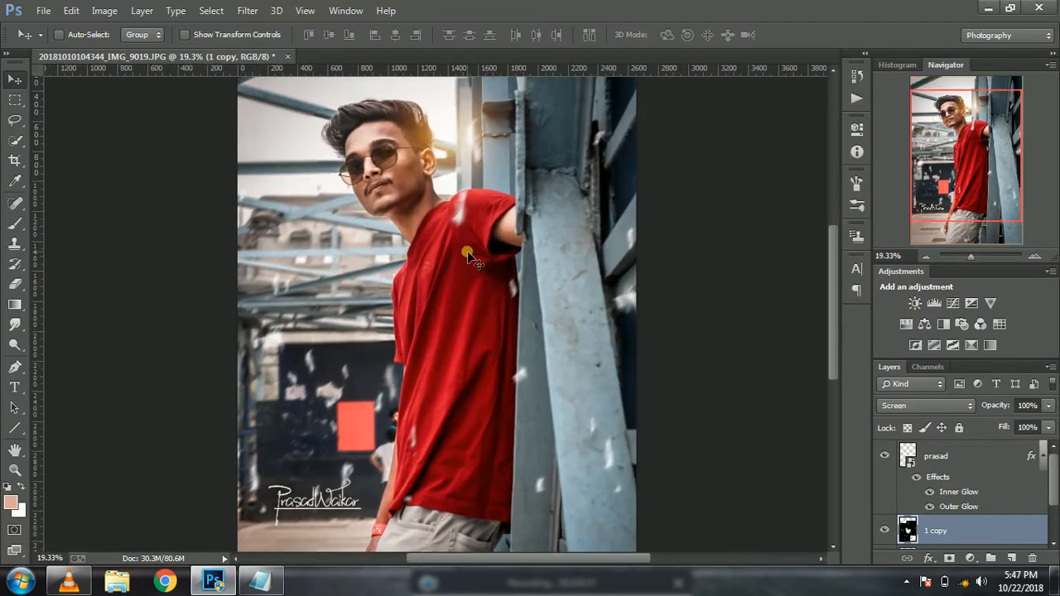
- Smooth the man's forehead skin on Layer 0 with the Smudge tool at size 78 and 11% strength
{"action": "scroll", "coordinate": [414, 265], "scroll_direction": "up", "scroll_amount": 2}
{"action": "scroll", "coordinate": [276, 265], "scroll_direction": "down", "scroll_amount": 2}
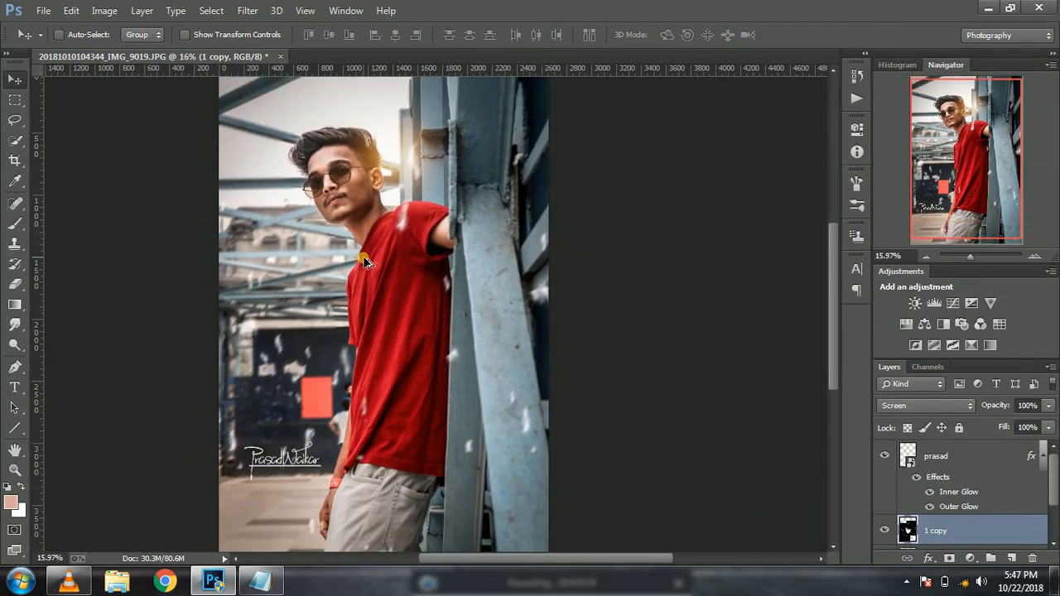
{"action": "key", "text": "alt"}
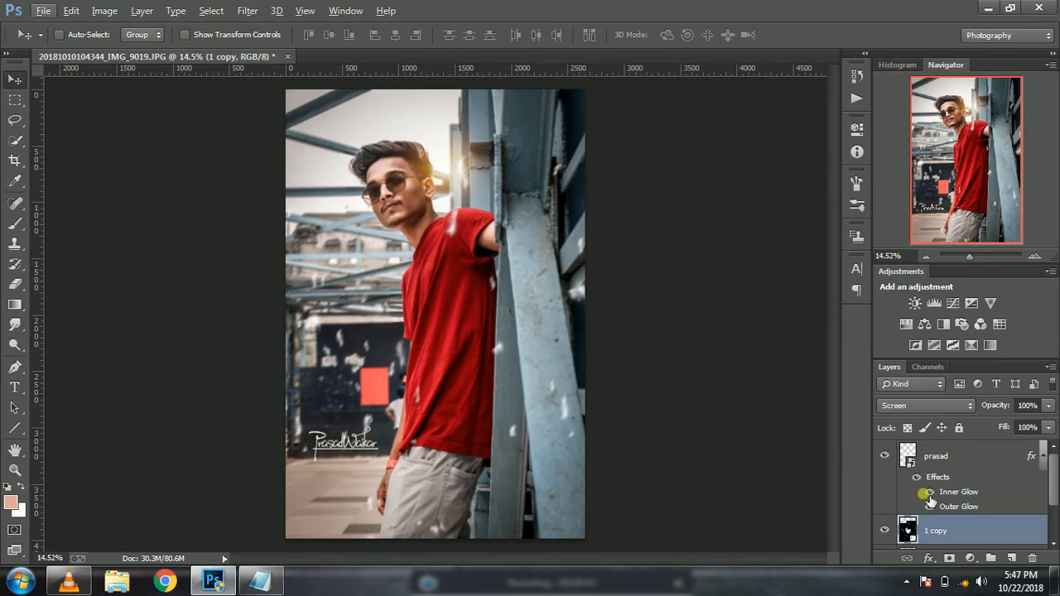
{"action": "left_click_drag", "start_coordinate": [1055, 483], "coordinate": [1055, 529]}
{"action": "left_click", "coordinate": [977, 534]}
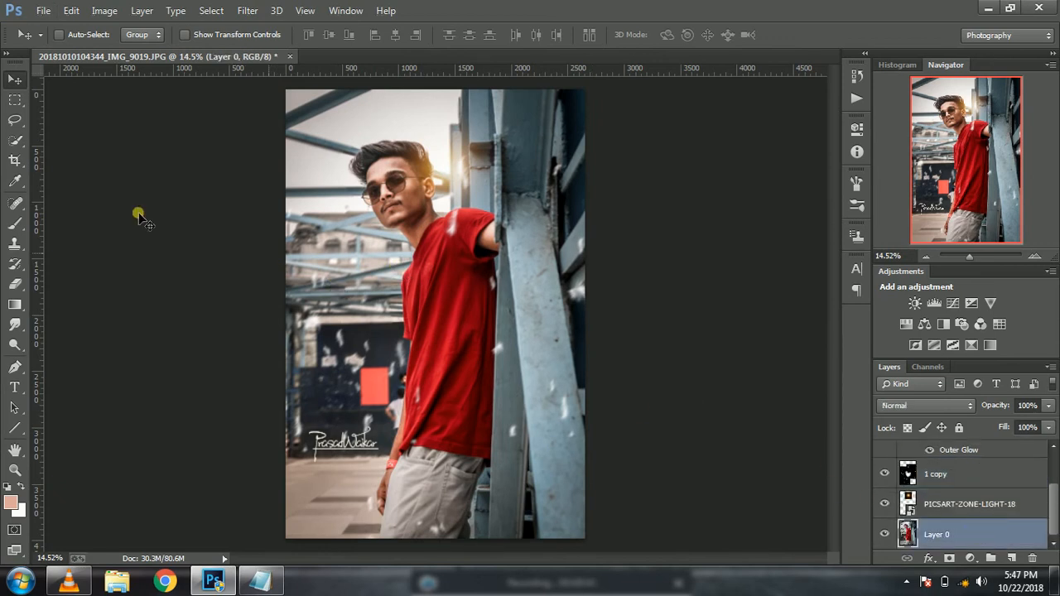
{"action": "left_click", "coordinate": [15, 324]}
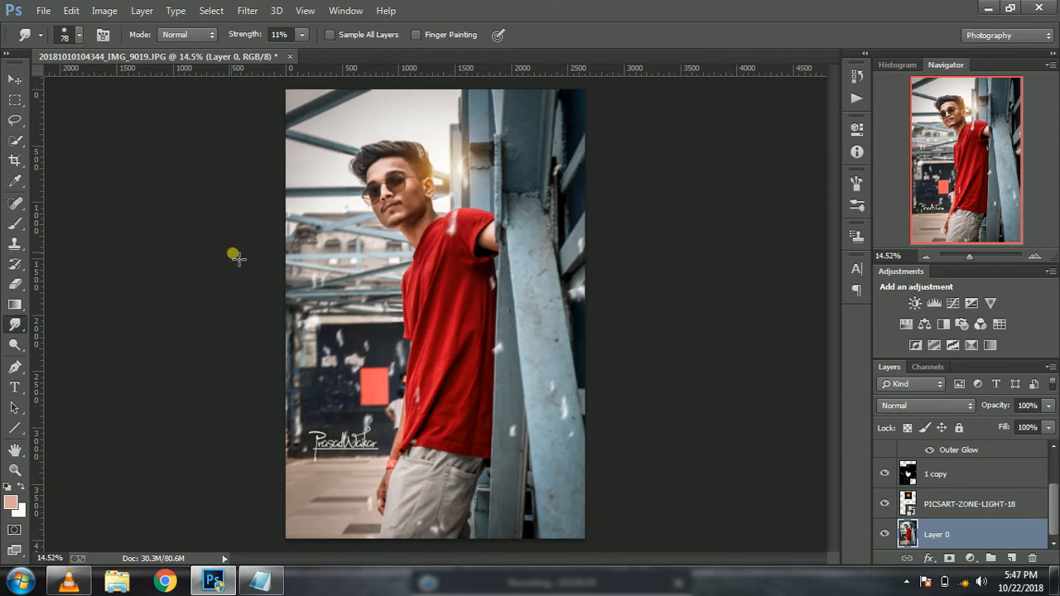
{"action": "scroll", "coordinate": [396, 187], "scroll_direction": "up", "scroll_amount": 8}
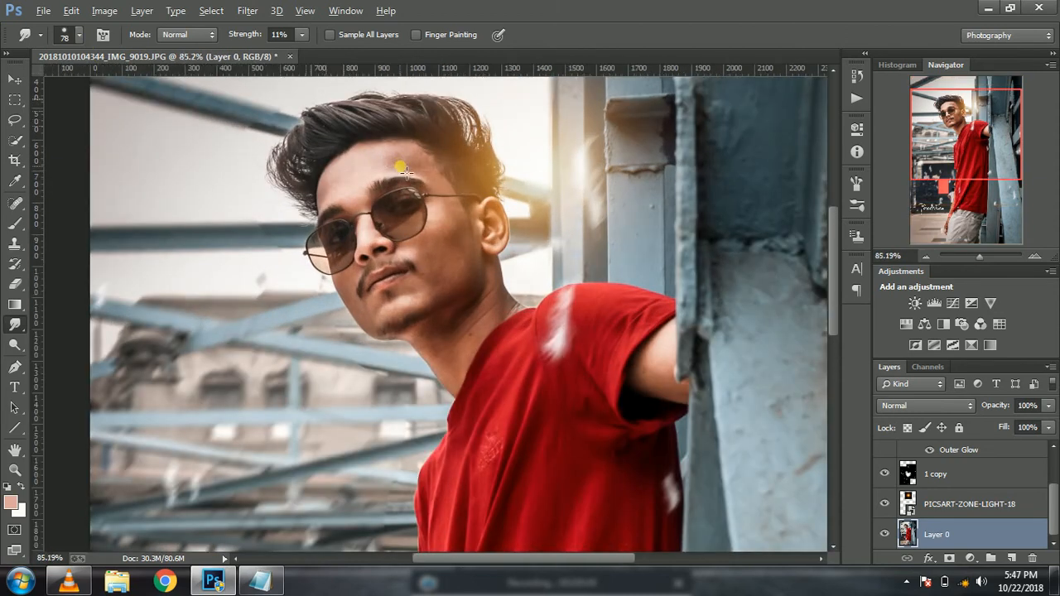
{"action": "scroll", "coordinate": [388, 185], "scroll_direction": "down", "scroll_amount": 1}
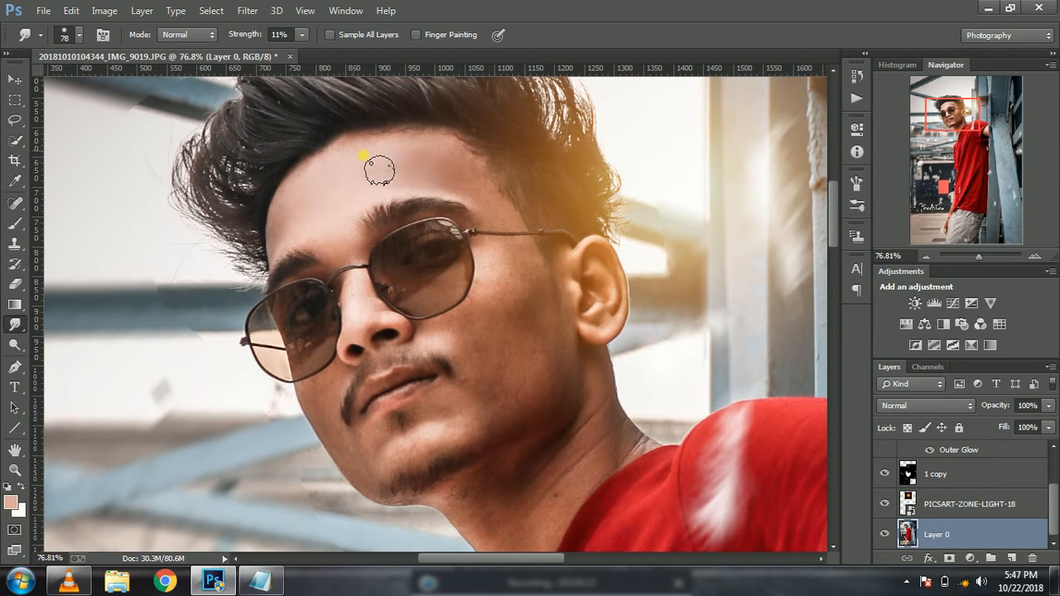
- Smudge the skin of the man's cheek, mouth area and chin smooth on Layer 0 at 11% strength
{"action": "scroll", "coordinate": [366, 249], "scroll_direction": "down", "scroll_amount": 3}
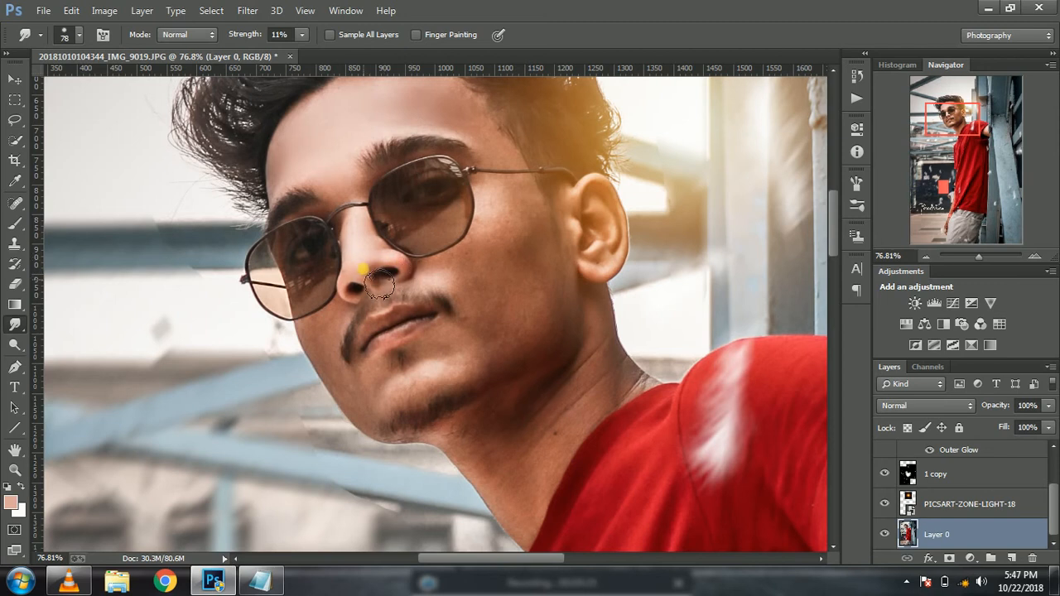
{"action": "scroll", "coordinate": [486, 295], "scroll_direction": "down", "scroll_amount": 2}
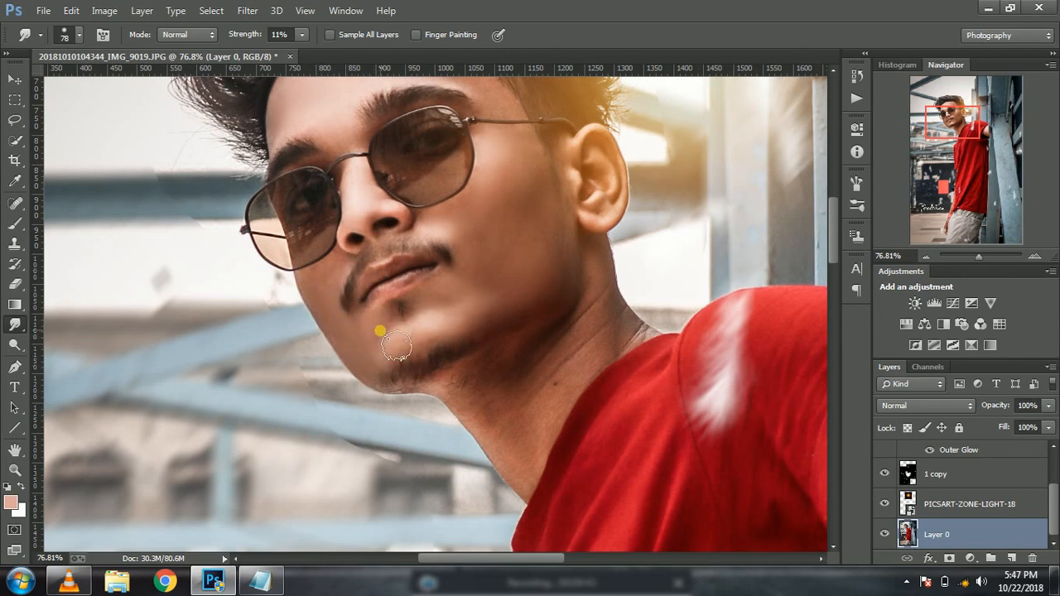
{"action": "scroll", "coordinate": [377, 314], "scroll_direction": "down", "scroll_amount": 1}
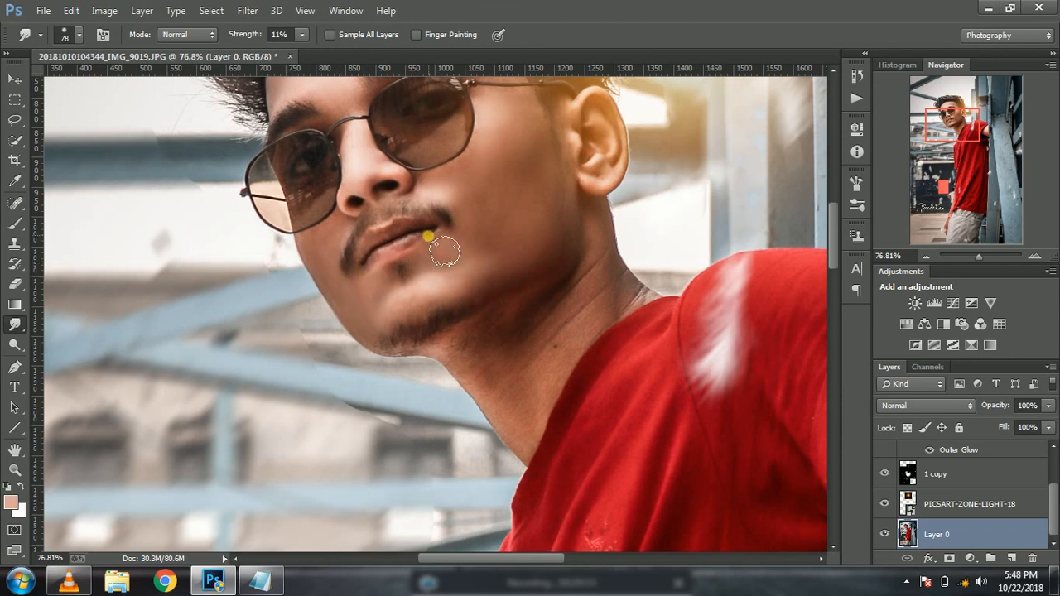
{"action": "scroll", "coordinate": [445, 261], "scroll_direction": "down", "scroll_amount": 2}
{"action": "scroll", "coordinate": [446, 261], "scroll_direction": "down", "scroll_amount": 3}
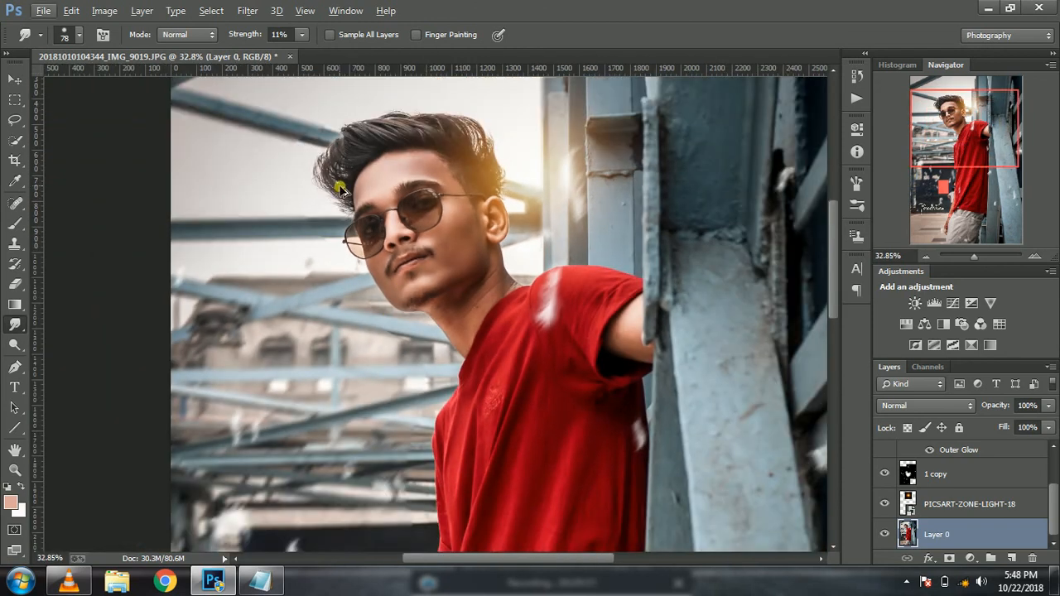
{"action": "scroll", "coordinate": [353, 189], "scroll_direction": "up", "scroll_amount": 4}
{"action": "scroll", "coordinate": [424, 258], "scroll_direction": "up", "scroll_amount": 1}
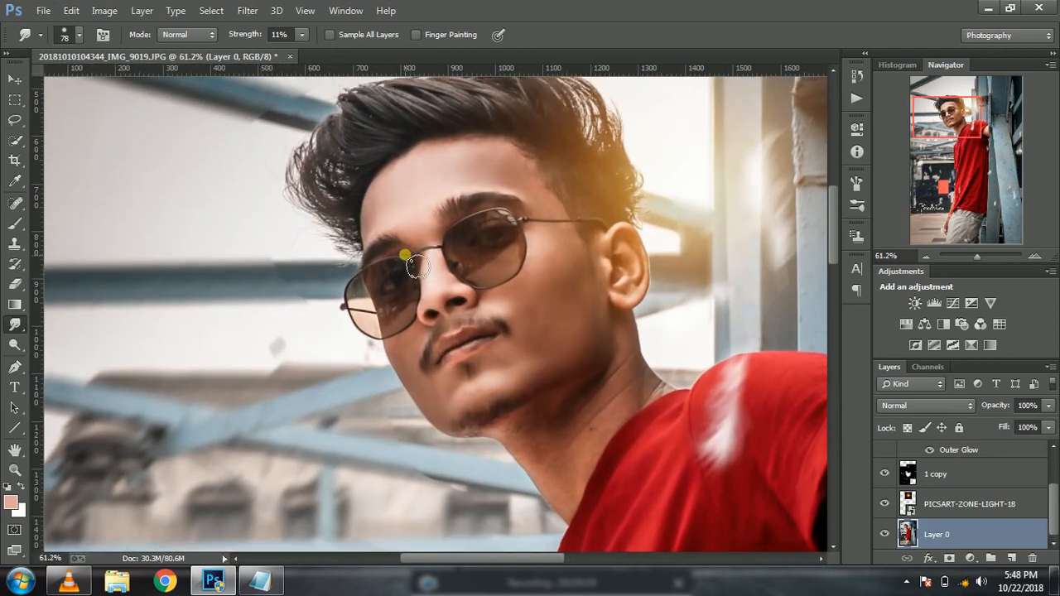
{"action": "scroll", "coordinate": [410, 266], "scroll_direction": "down", "scroll_amount": 3}
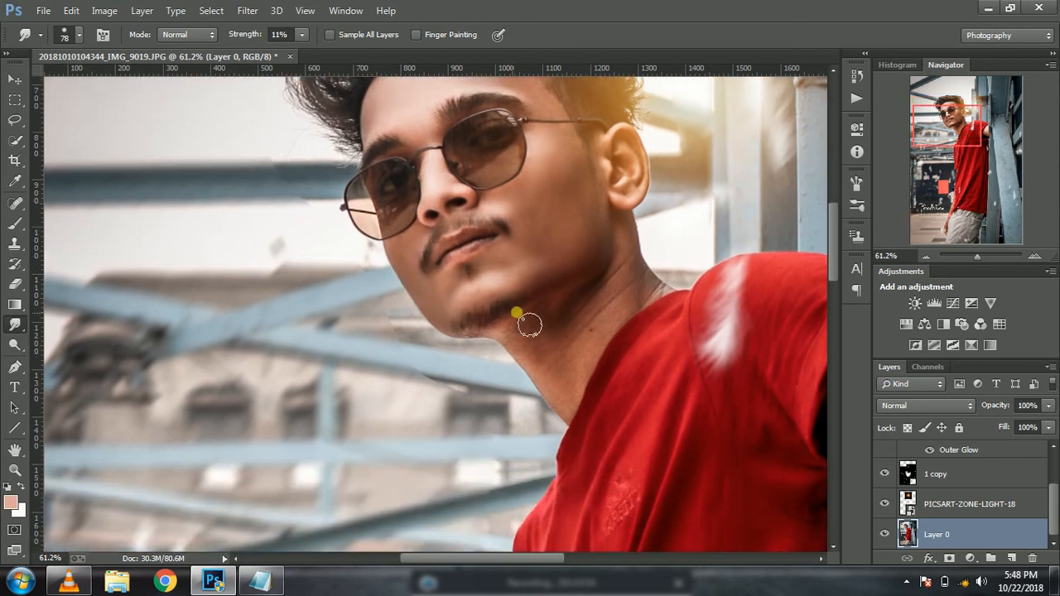
{"action": "scroll", "coordinate": [507, 338], "scroll_direction": "down", "scroll_amount": 4}
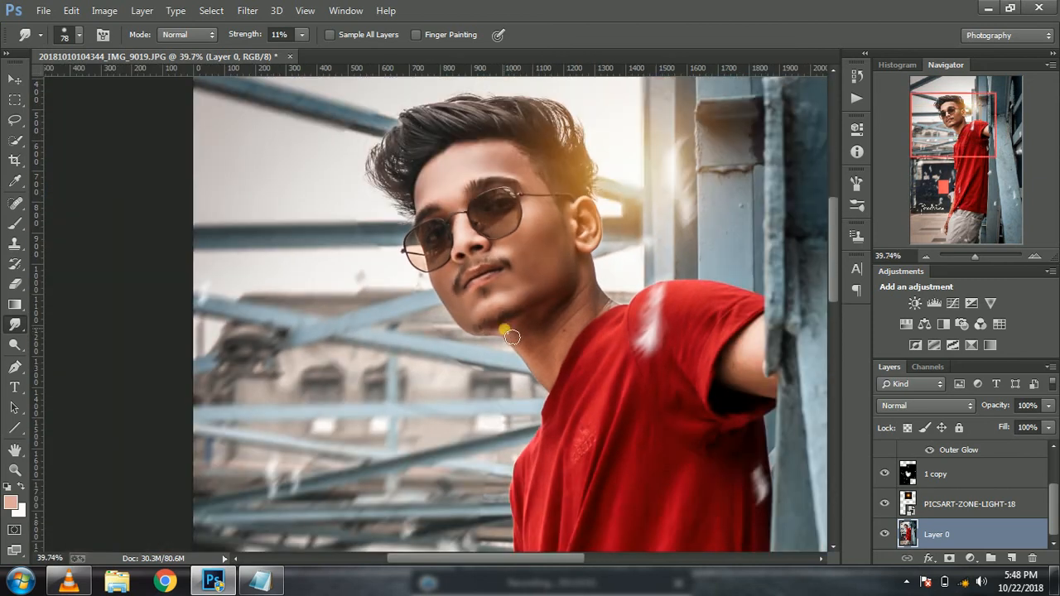
{"action": "left_click_drag", "start_coordinate": [468, 377], "coordinate": [505, 394]}
{"action": "left_click", "coordinate": [72, 10]}
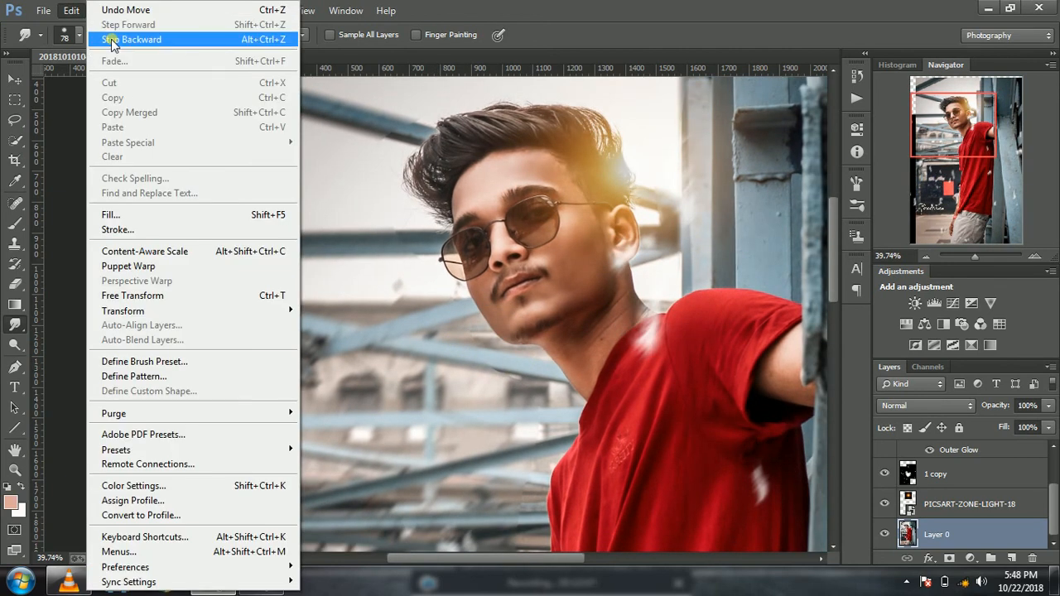
{"action": "left_click", "coordinate": [111, 39]}
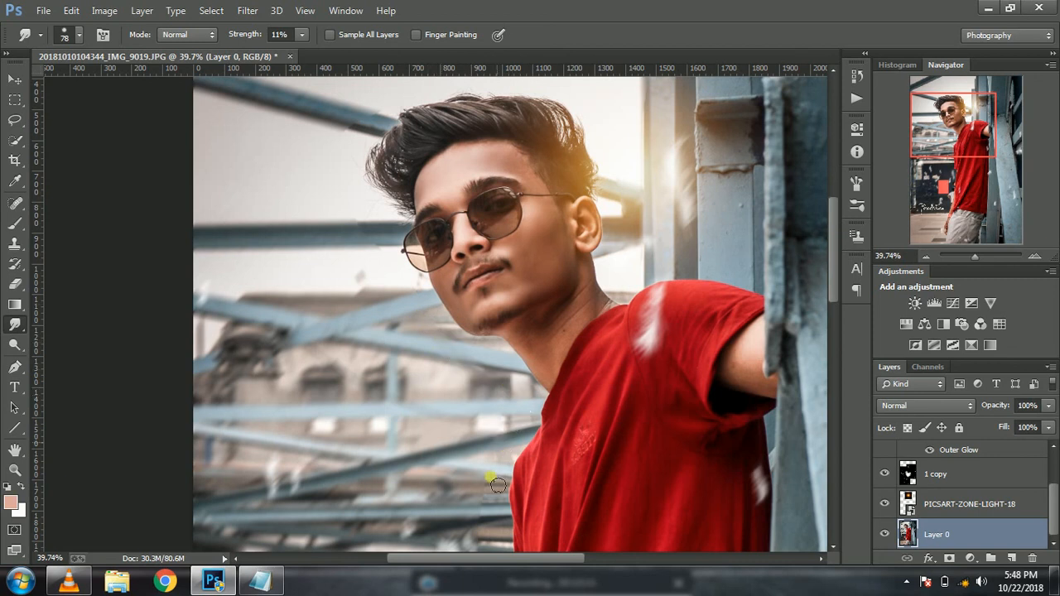
- Examine the finished portrait, from the retouched face and background to the full image with particles and signature
{"action": "scroll", "coordinate": [497, 397], "scroll_direction": "down", "scroll_amount": 1}
{"action": "scroll", "coordinate": [454, 327], "scroll_direction": "down", "scroll_amount": 2}
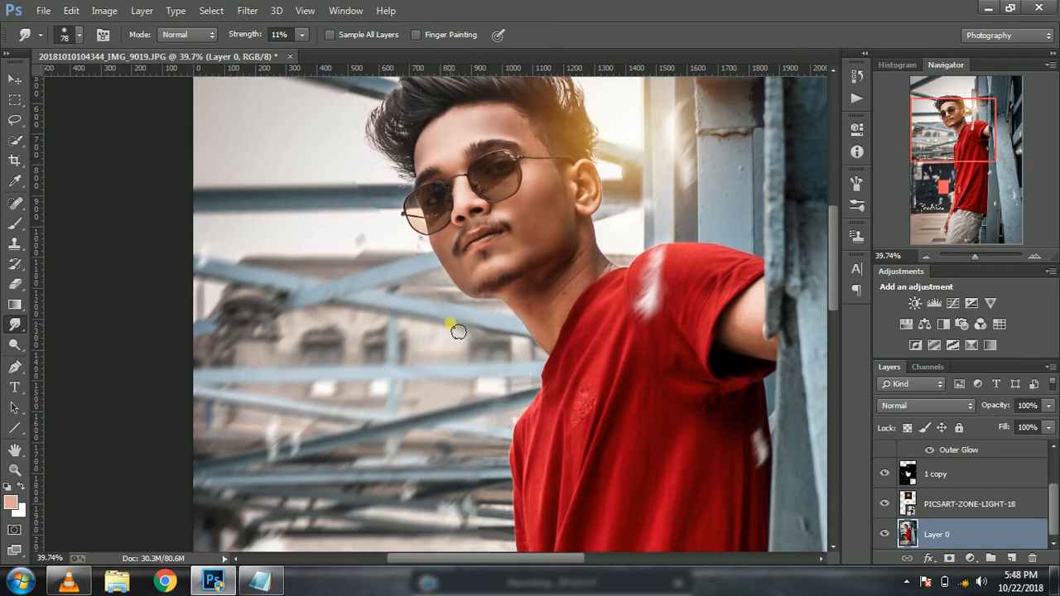
{"action": "scroll", "coordinate": [392, 263], "scroll_direction": "up", "scroll_amount": 3}
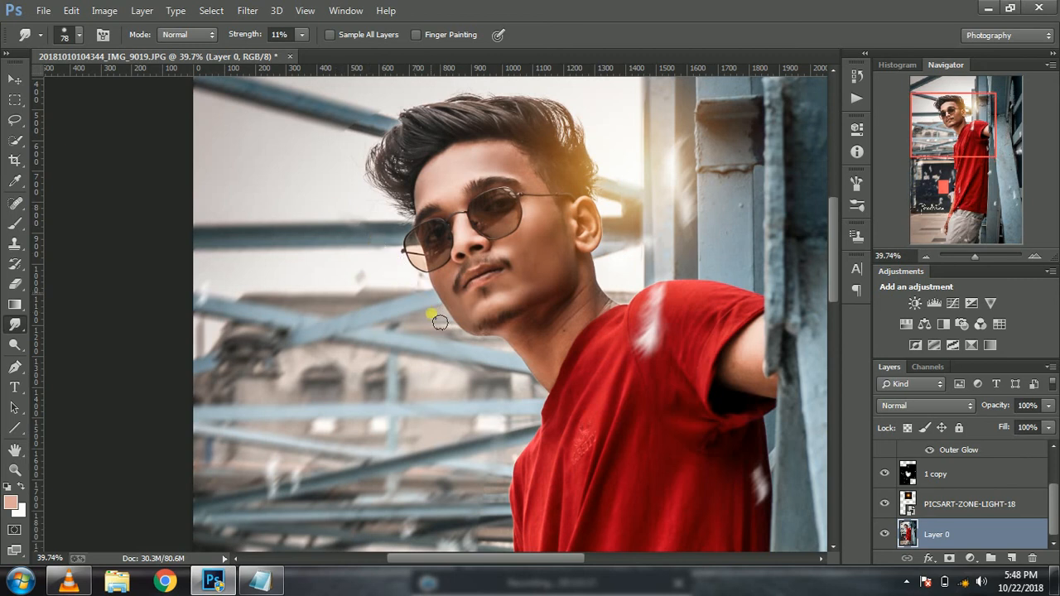
{"action": "scroll", "coordinate": [395, 337], "scroll_direction": "down", "scroll_amount": 3, "text": "alt"}
{"action": "scroll", "coordinate": [398, 331], "scroll_direction": "down", "scroll_amount": 1, "text": "alt"}
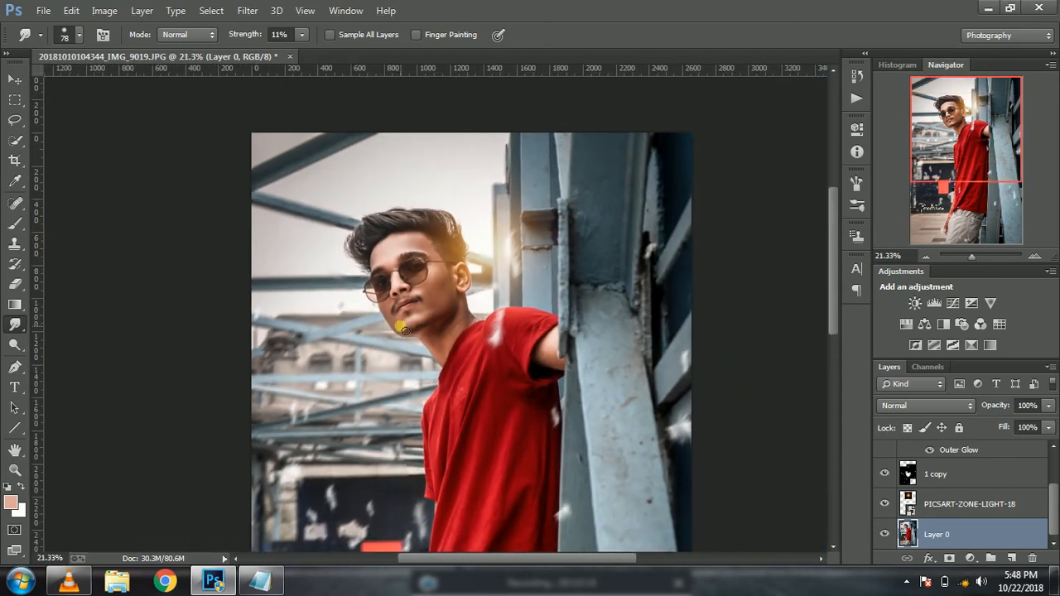
{"action": "scroll", "coordinate": [373, 323], "scroll_direction": "down", "scroll_amount": 1}
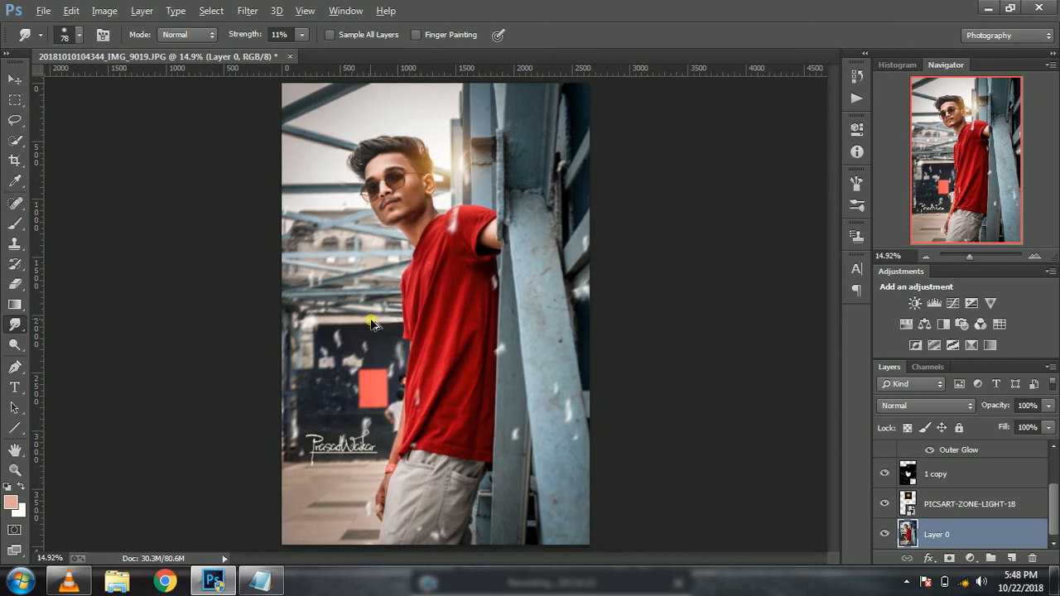
{"action": "scroll", "coordinate": [373, 322], "scroll_direction": "down", "scroll_amount": 1}
{"action": "scroll", "coordinate": [520, 120], "scroll_direction": "up", "scroll_amount": 1}
{"action": "scroll", "coordinate": [517, 121], "scroll_direction": "down", "scroll_amount": 1}
{"action": "scroll", "coordinate": [515, 121], "scroll_direction": "up", "scroll_amount": 1}
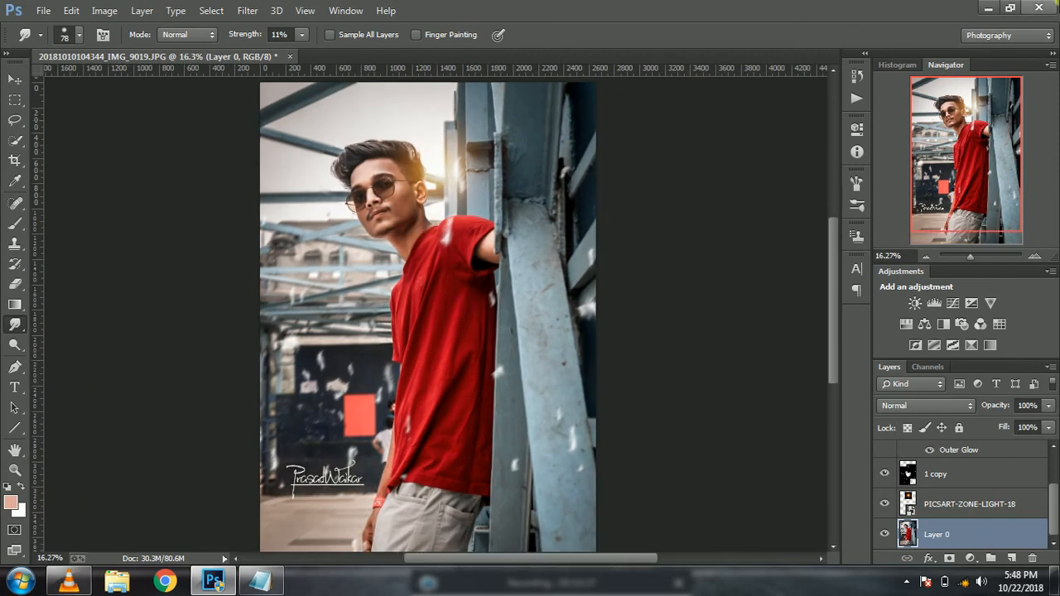
{"action": "left_click", "coordinate": [989, 10]}
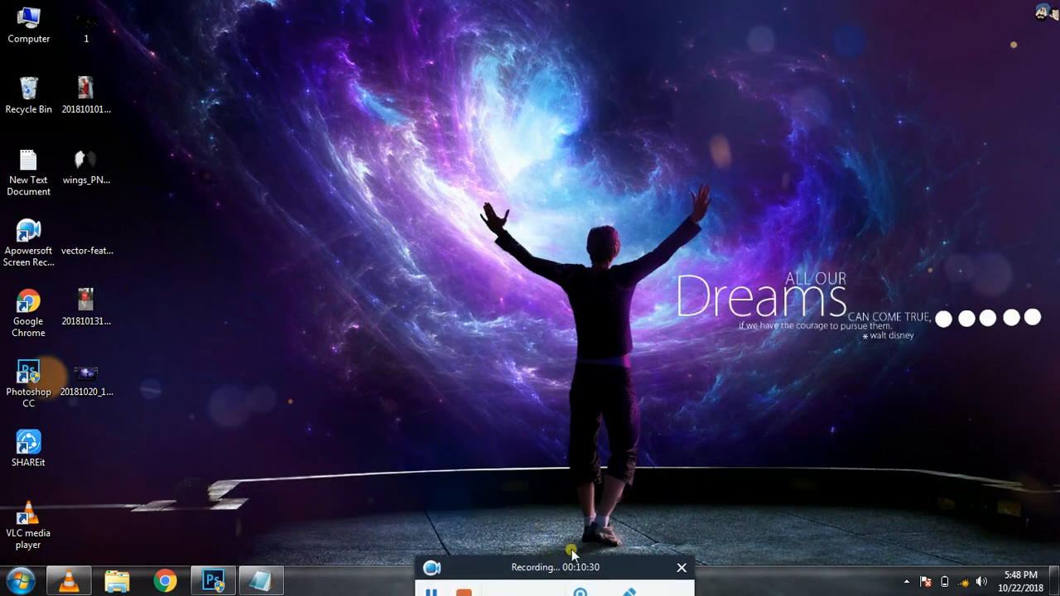
{"action": "left_click_drag", "start_coordinate": [572, 551], "coordinate": [604, 329]}
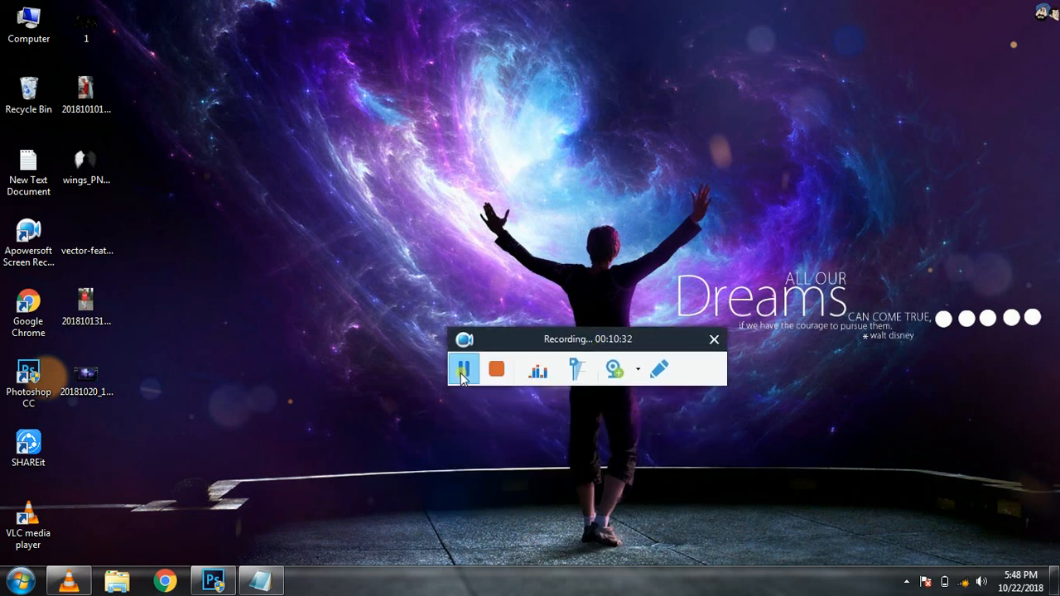